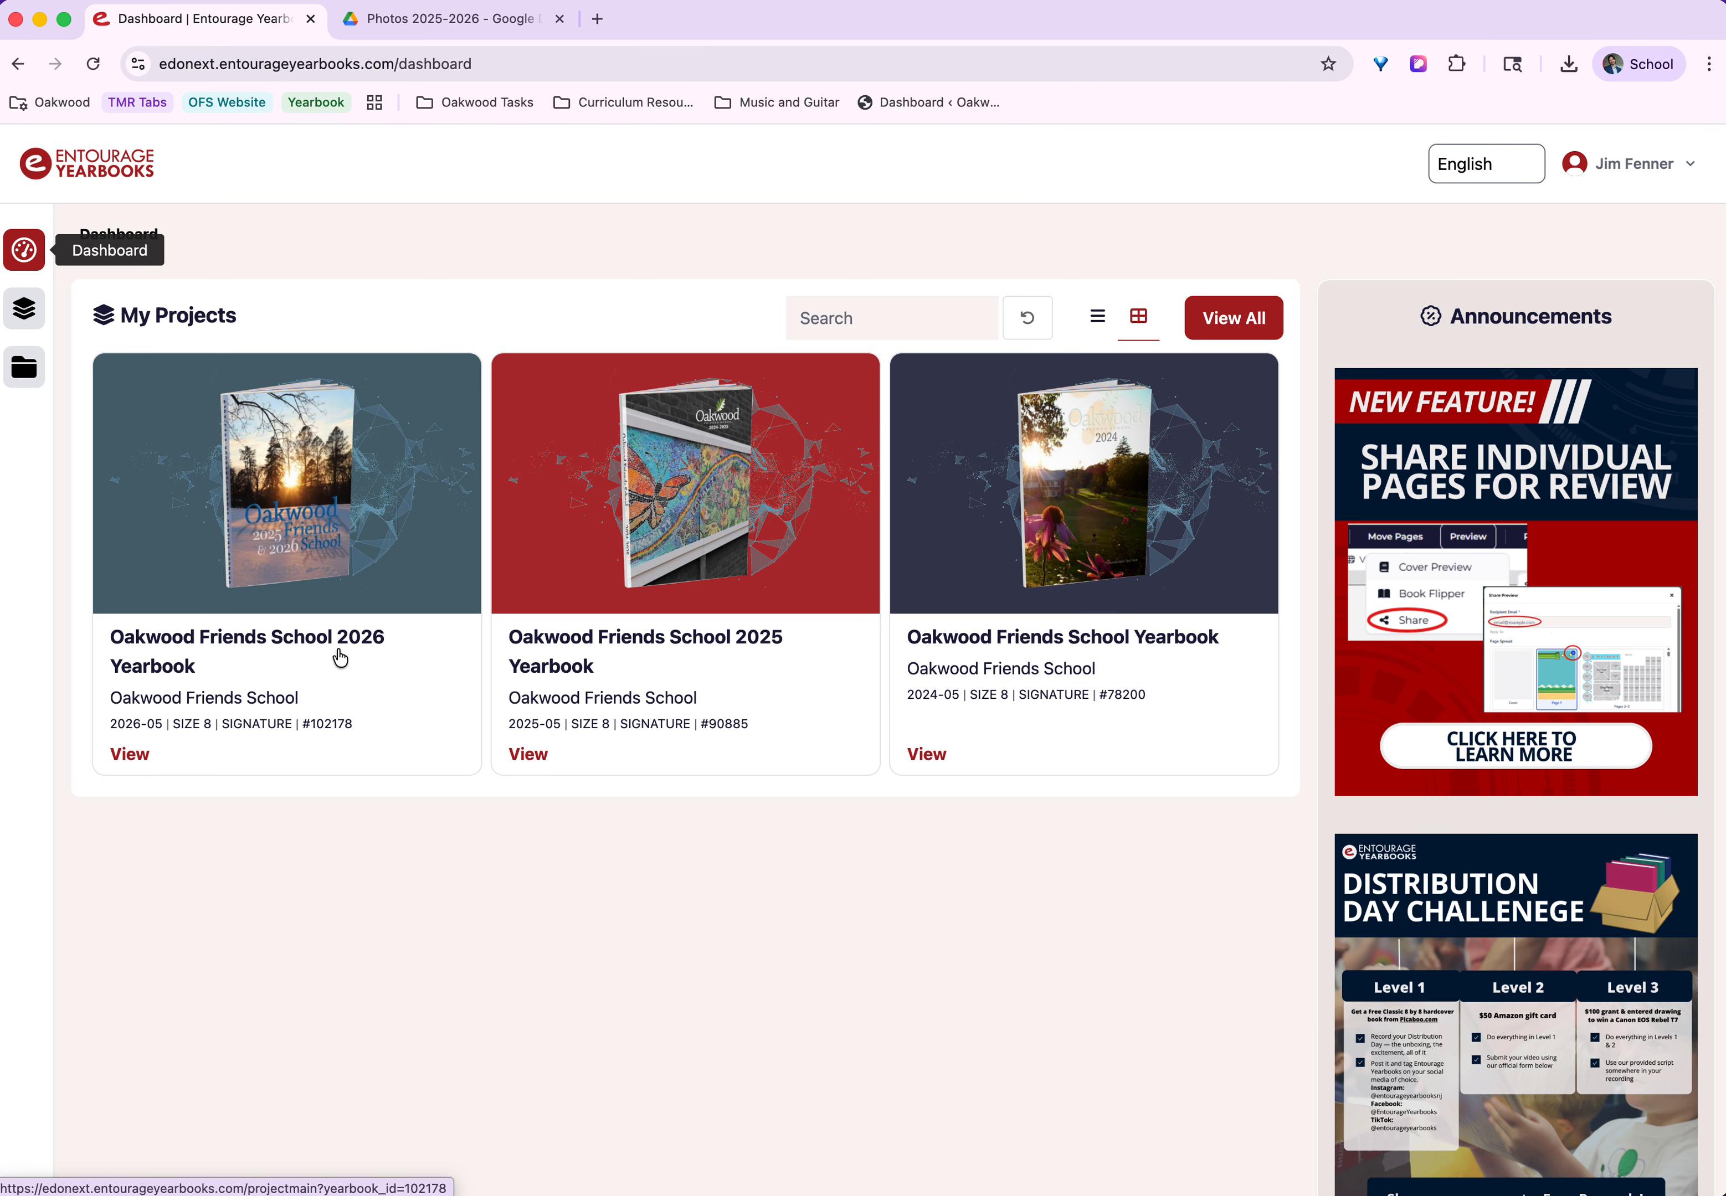
Open the page ladder of the Oakwood Friends School 2026 Yearbook and find the Upper School spread on pages 10 and 11.
{"action": "left_click", "coordinate": [303, 526]}
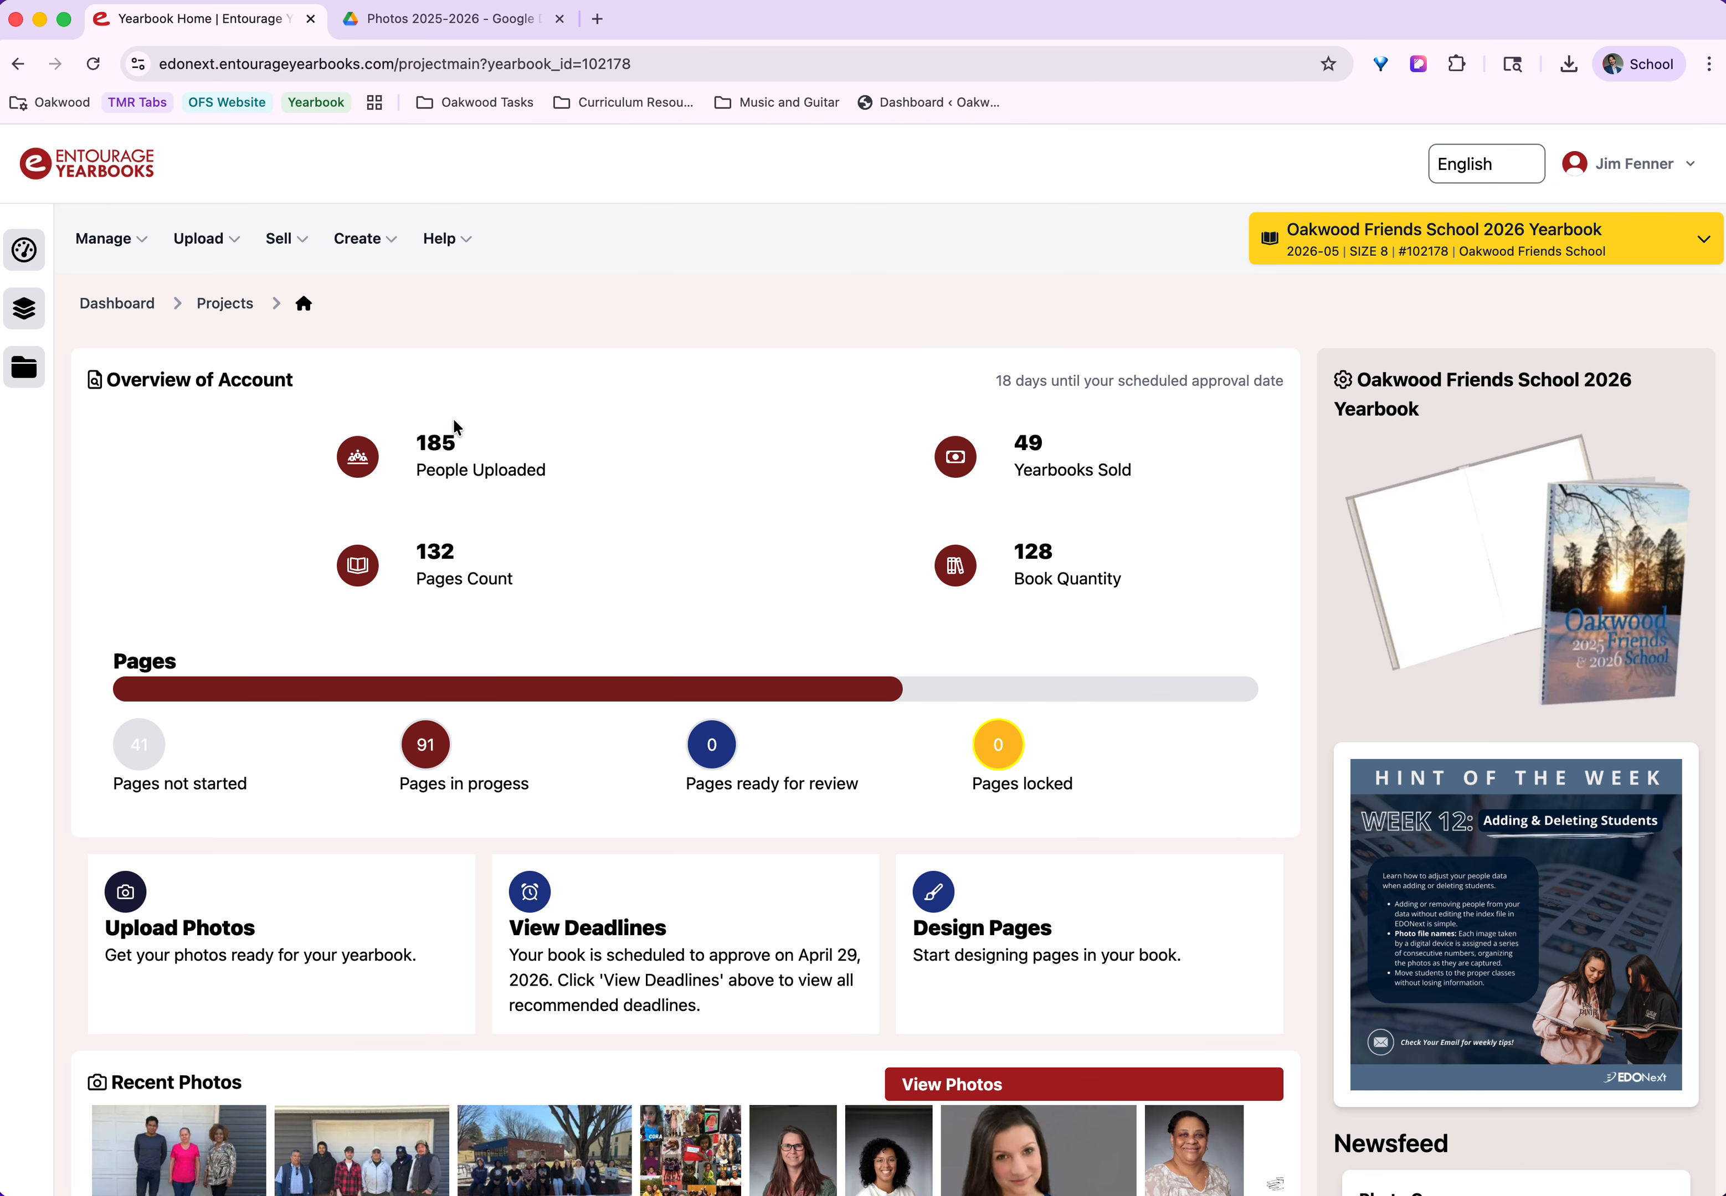
{"action": "left_click", "coordinate": [144, 248]}
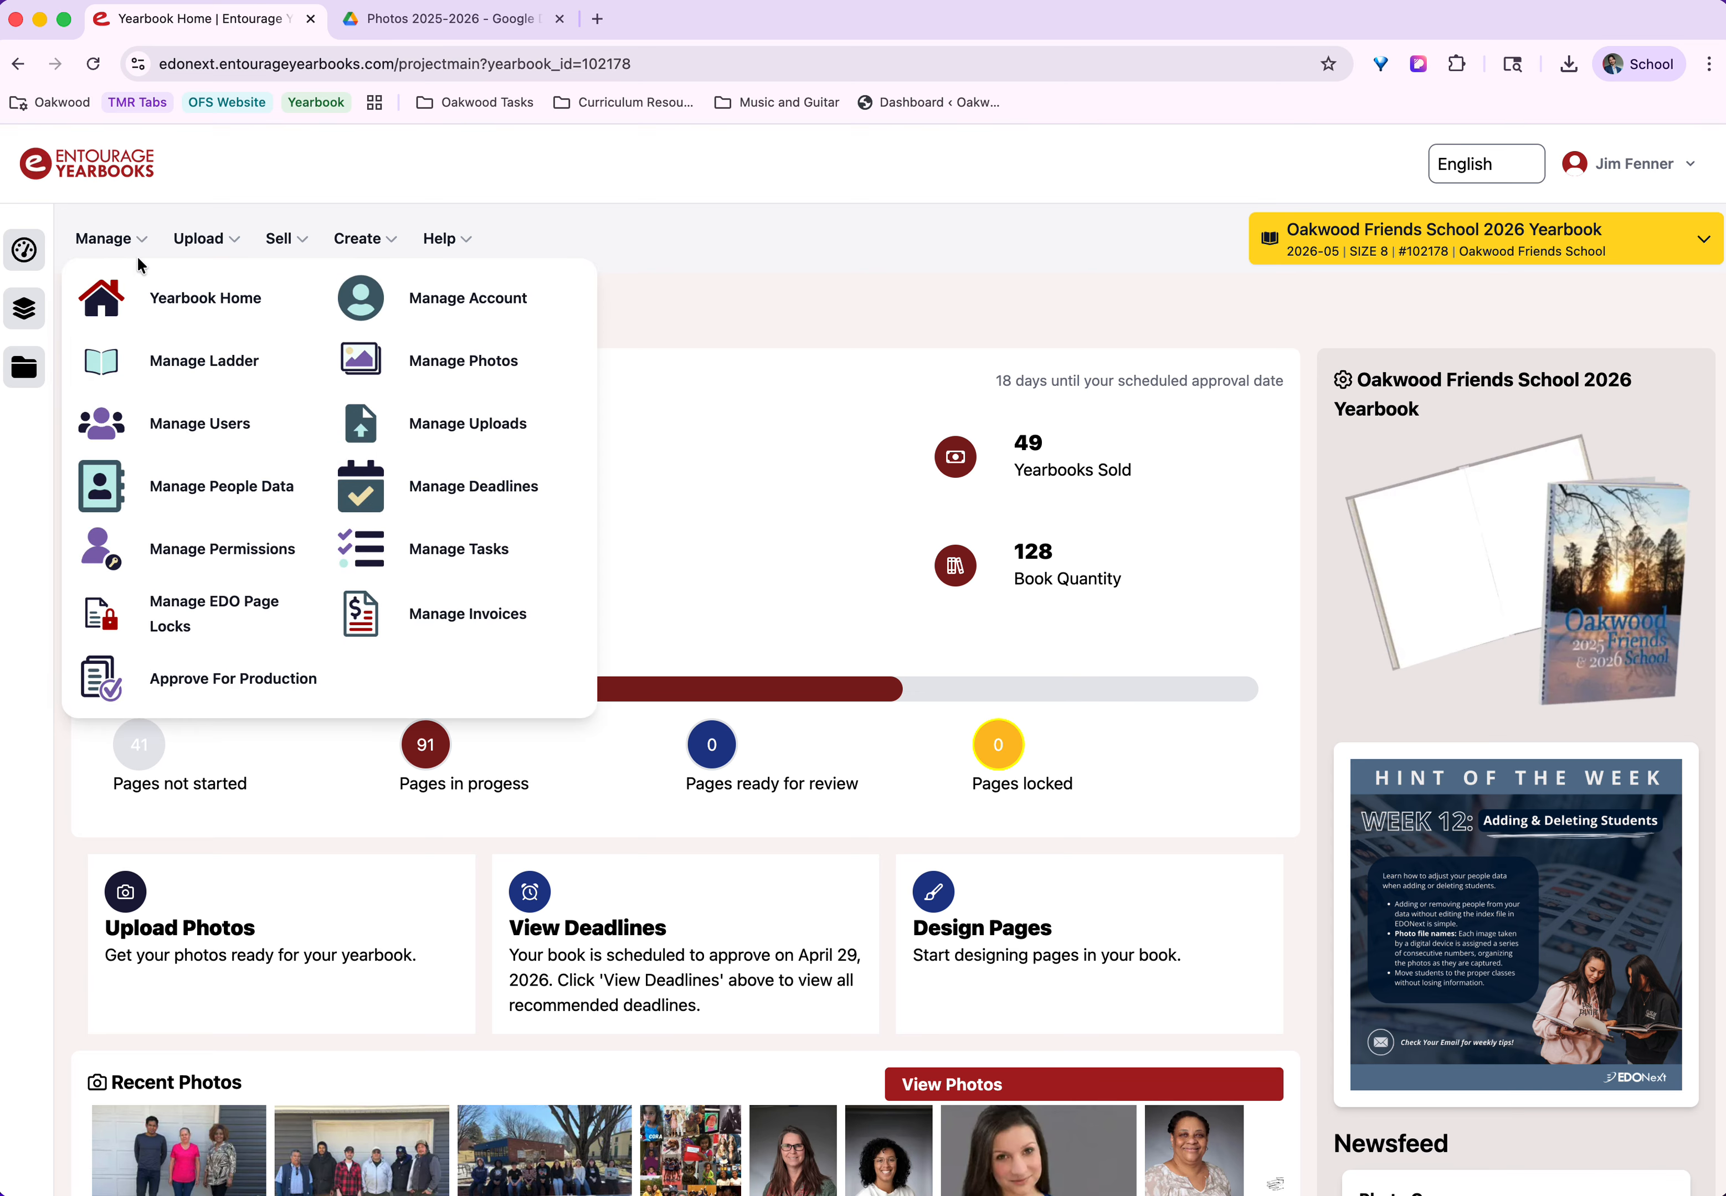
{"action": "left_click", "coordinate": [213, 358]}
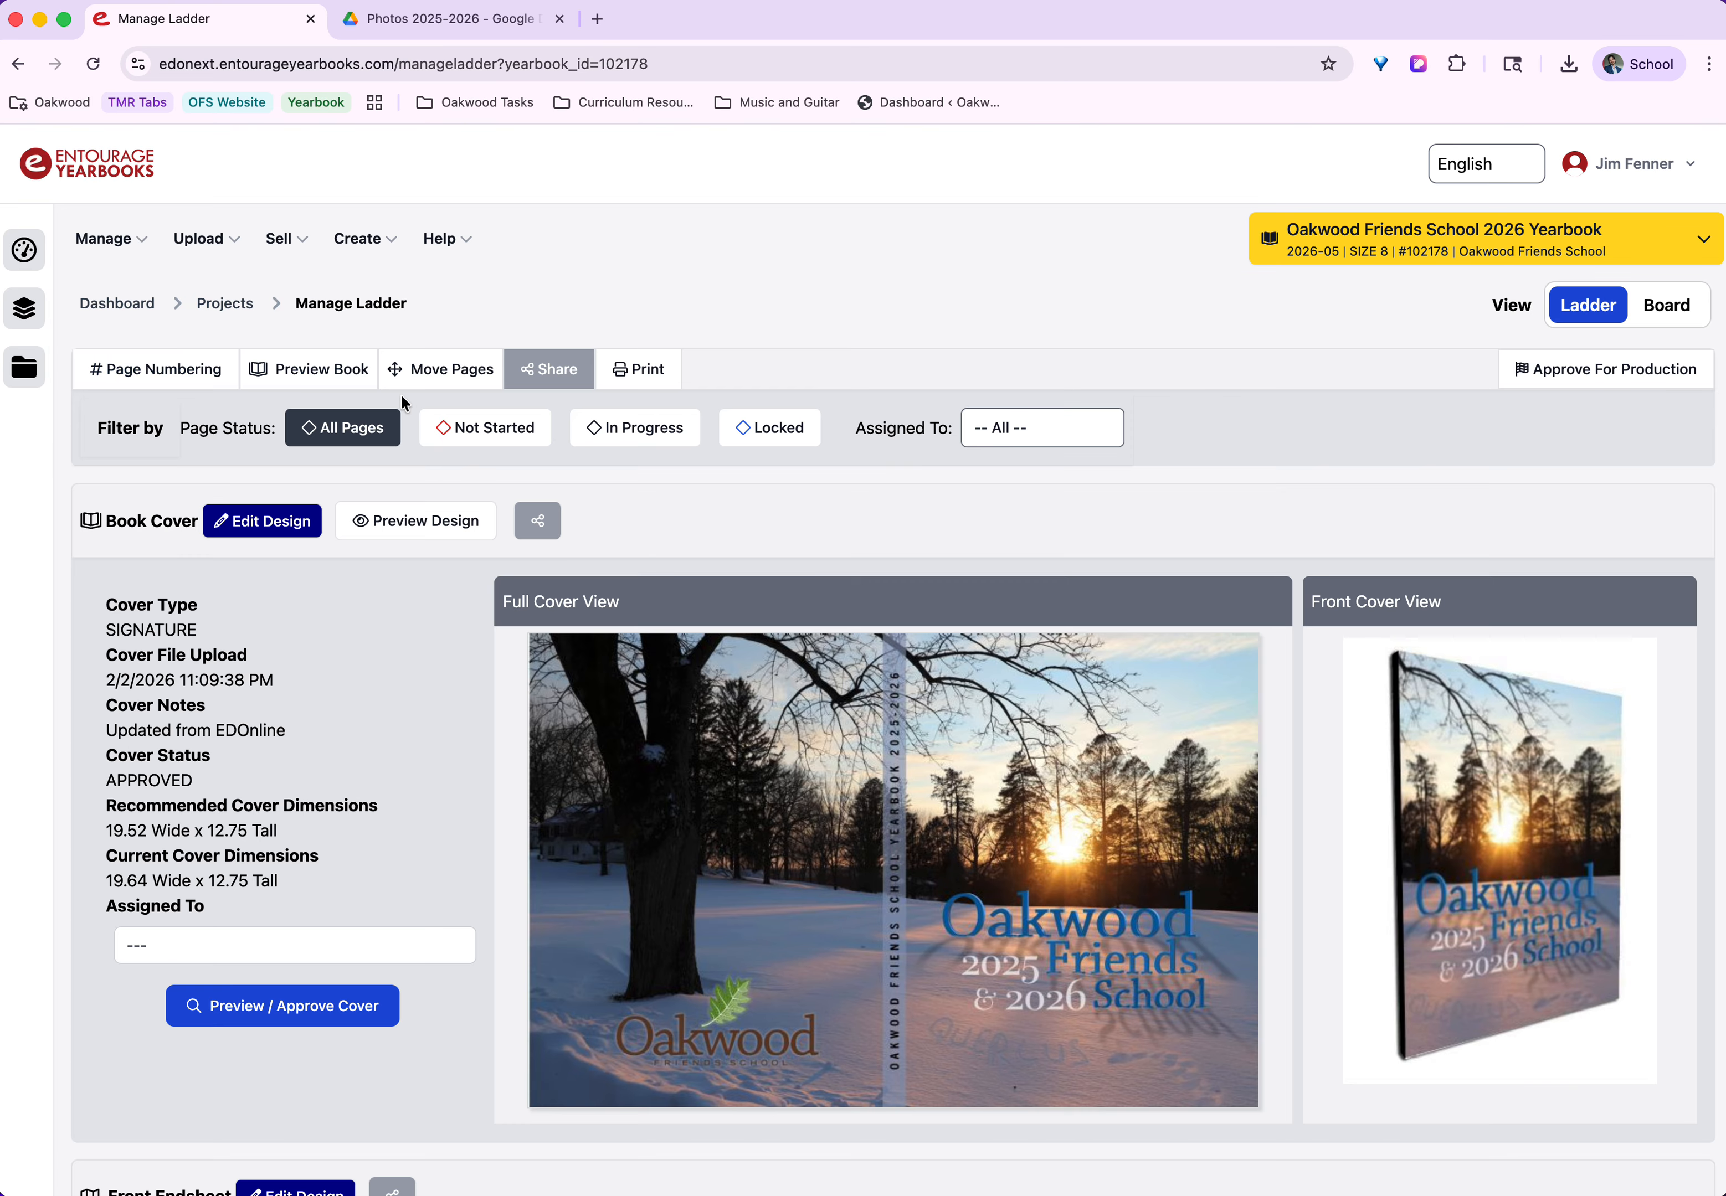
{"action": "scroll", "coordinate": [892, 465], "scroll_direction": "down", "scroll_amount": 10}
{"action": "scroll", "coordinate": [894, 469], "scroll_direction": "down", "scroll_amount": 20}
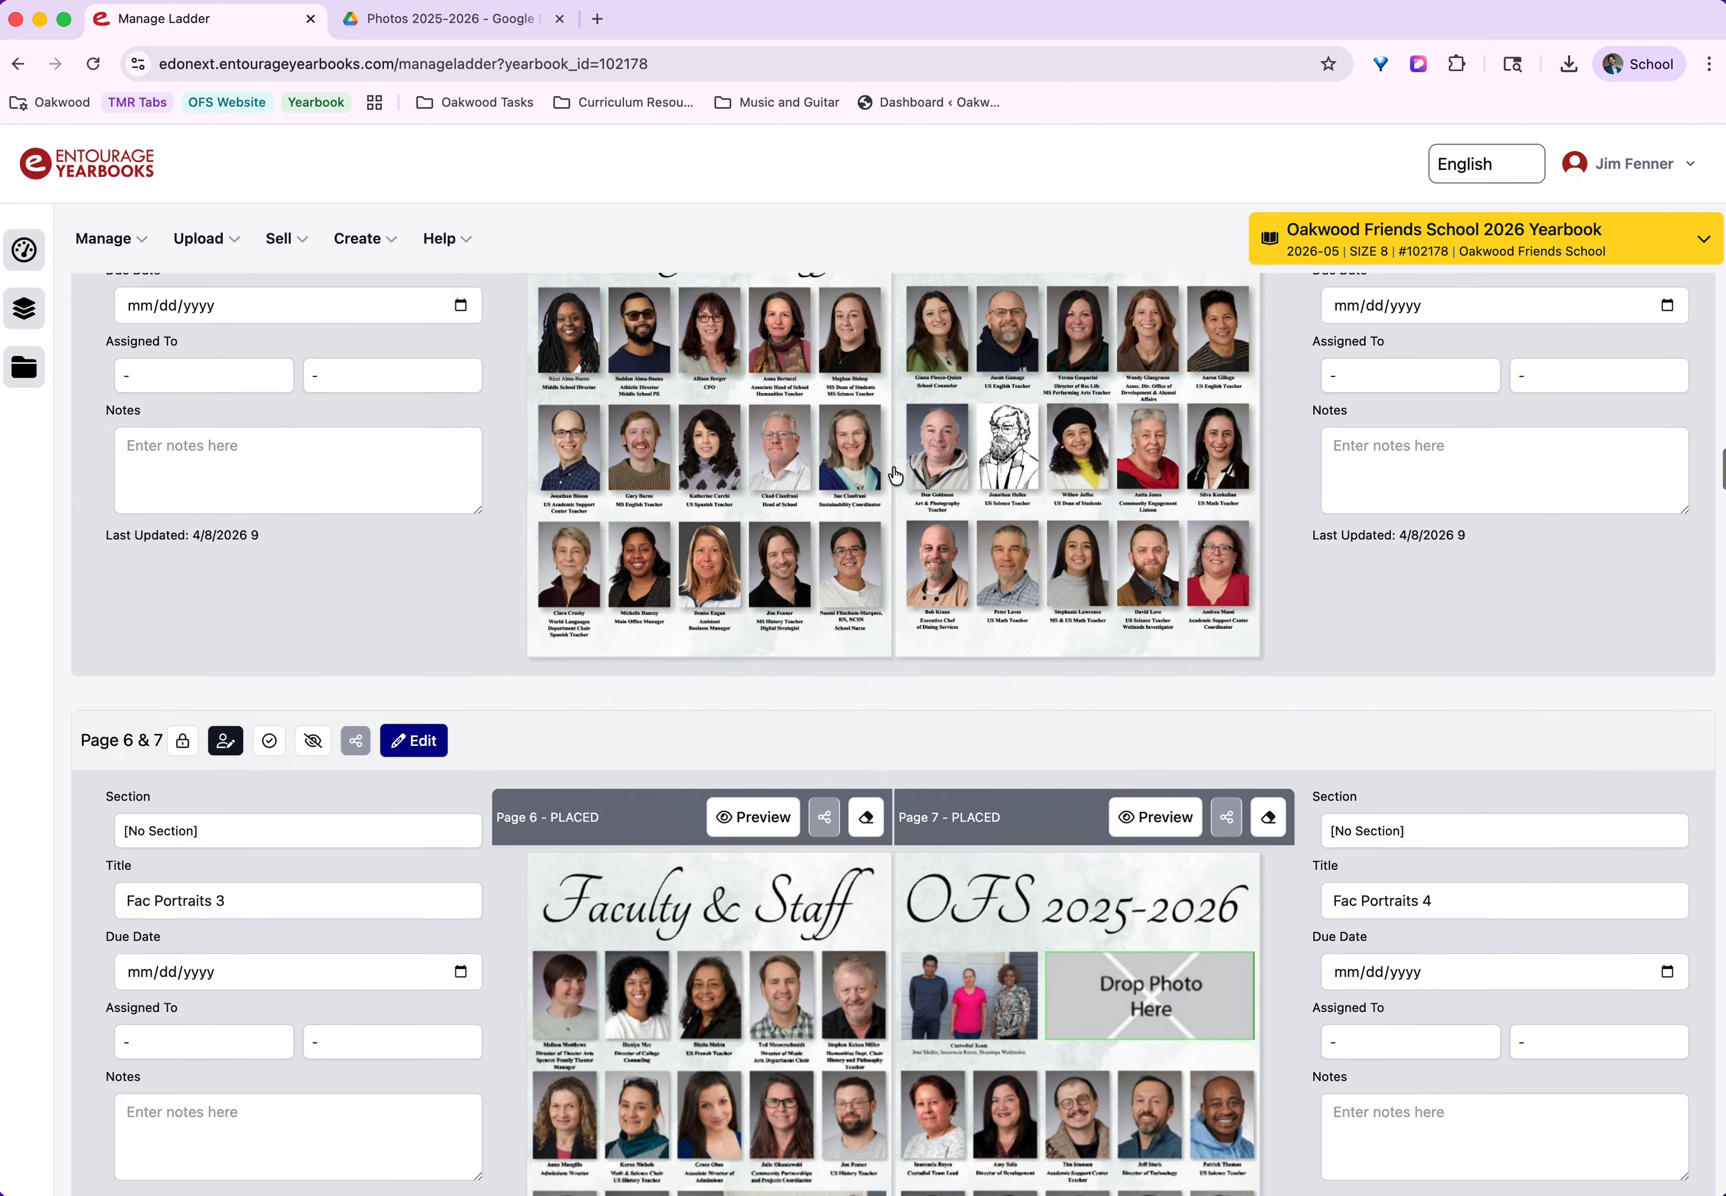
{"action": "scroll", "coordinate": [892, 474], "scroll_direction": "down", "scroll_amount": 2}
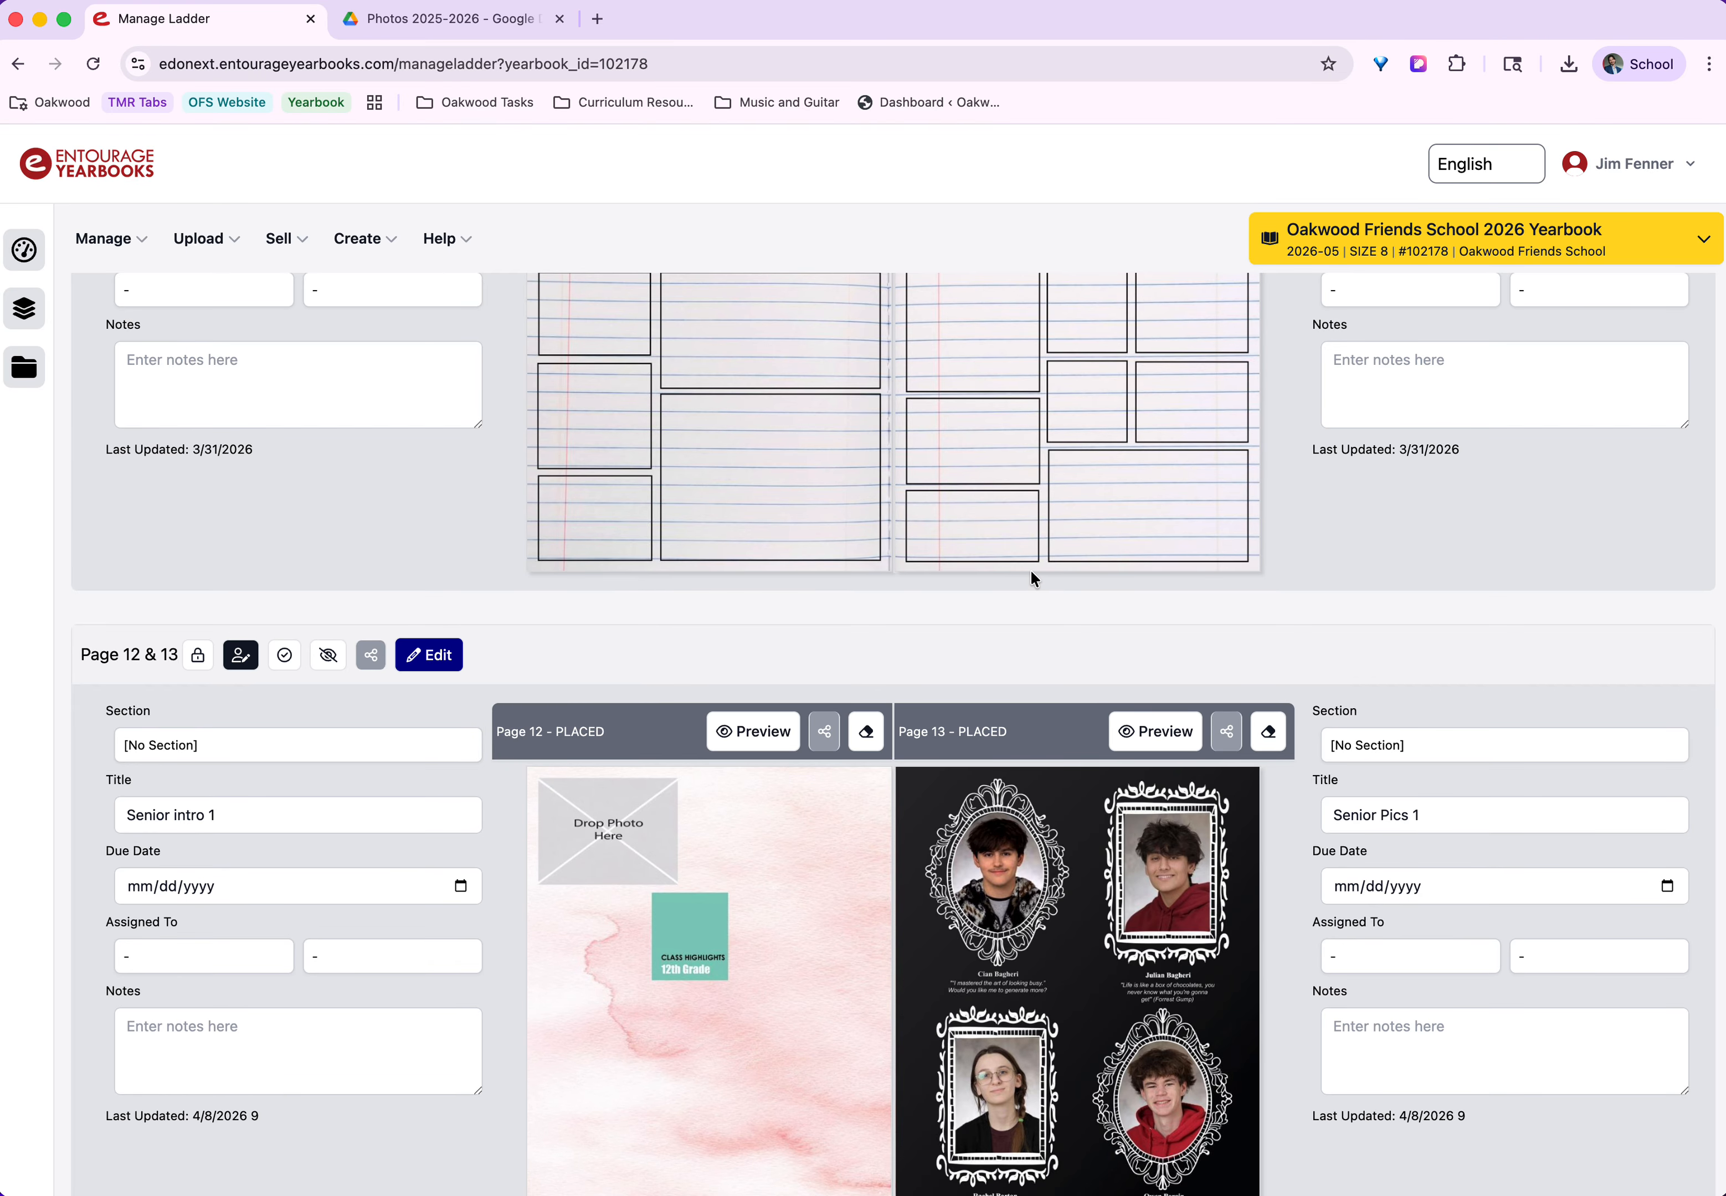
{"action": "scroll", "coordinate": [1027, 580], "scroll_direction": "up", "scroll_amount": 5}
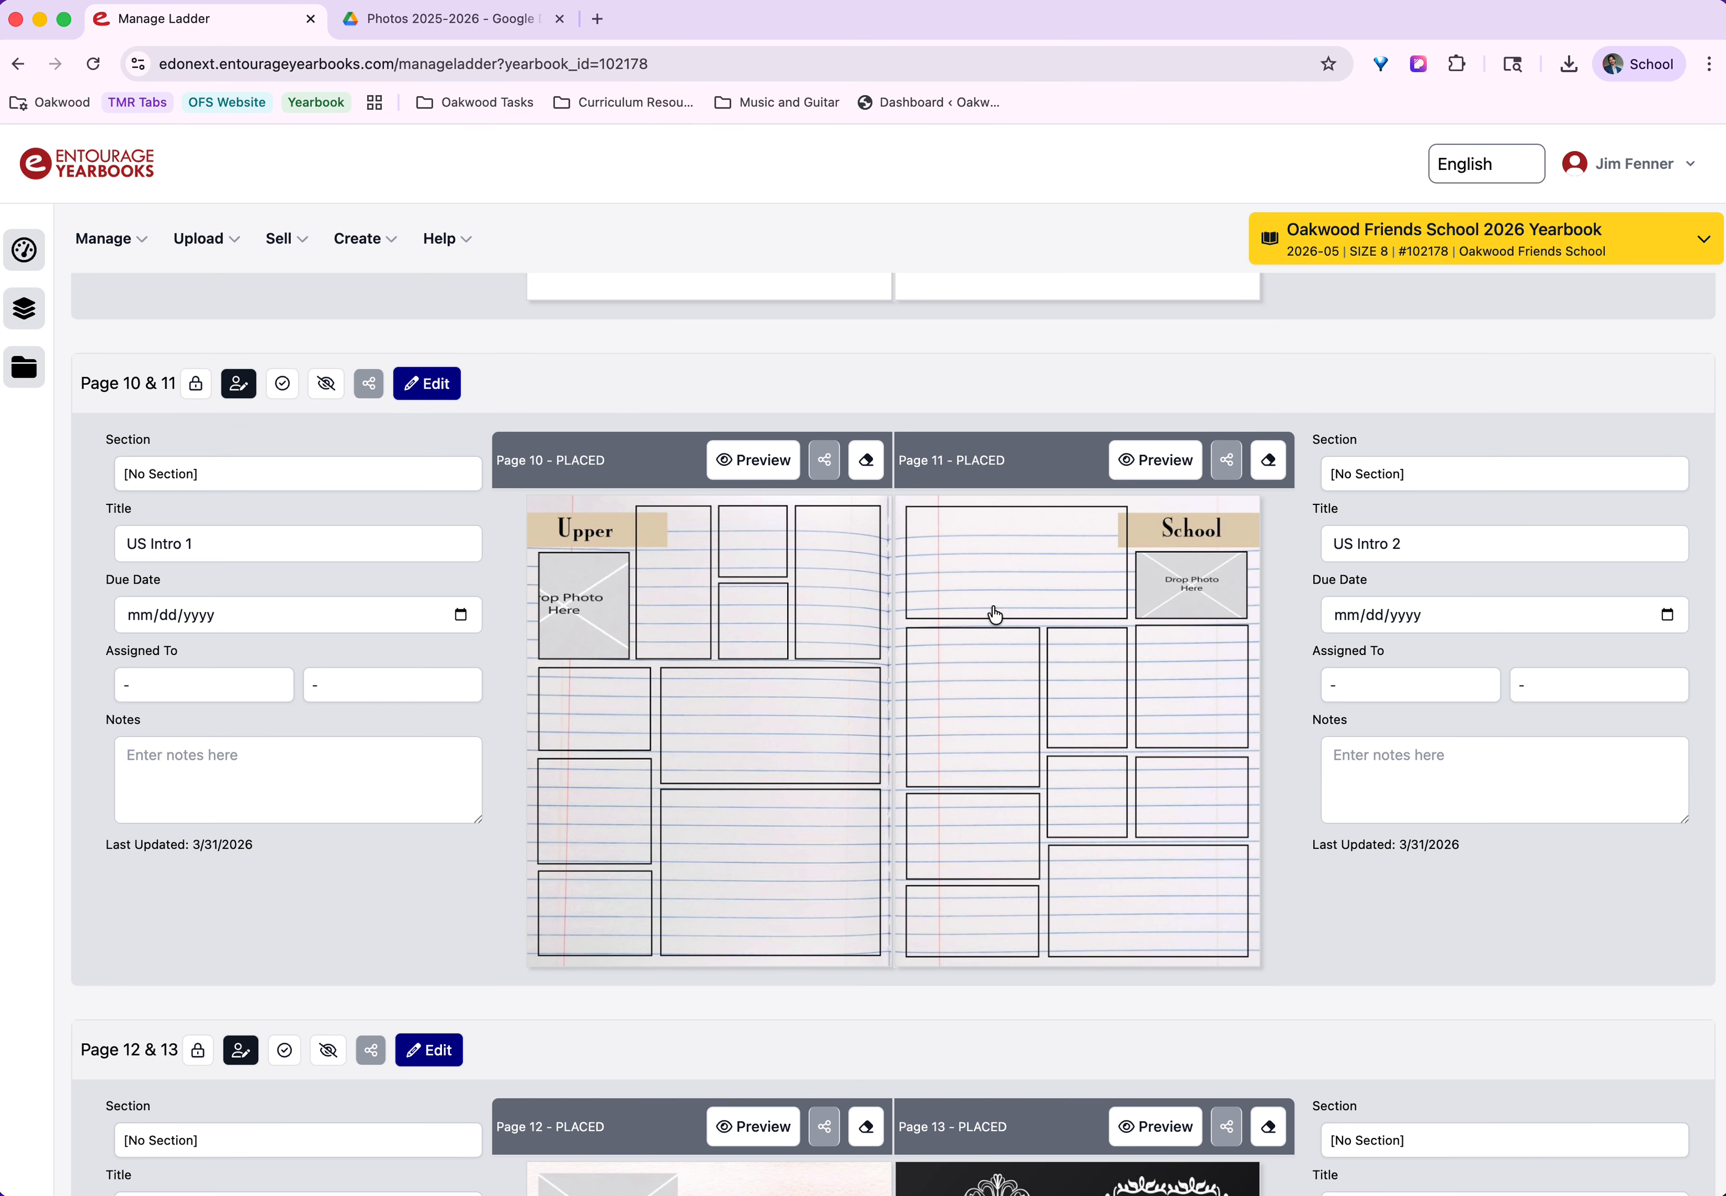
Open the Yearbook Page Design Assignments spreadsheet in a new browser tab and select its Page Title column.
{"action": "left_click", "coordinate": [597, 19]}
{"action": "type", "text": "sh"}
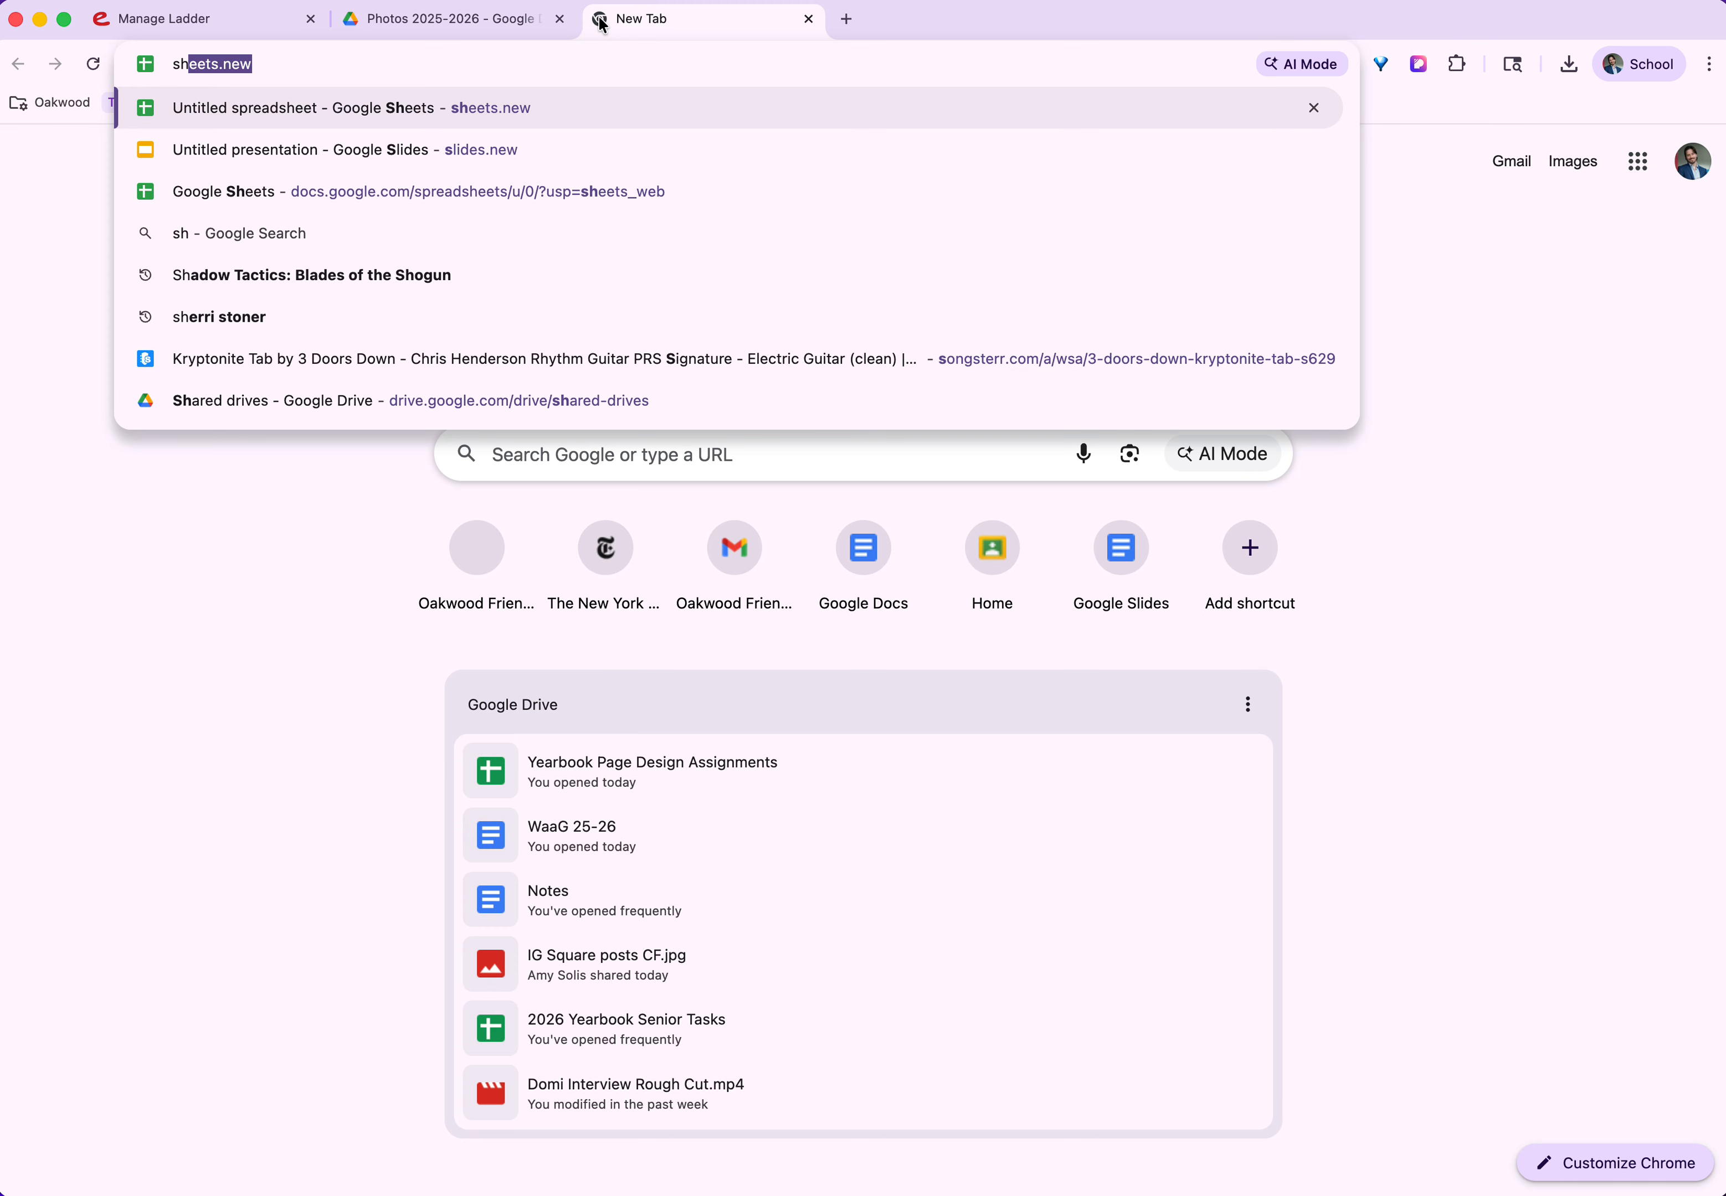
{"action": "key", "text": "BackSpace"}
{"action": "key", "text": "BackSpace"}
{"action": "key", "text": "BackSpace"}
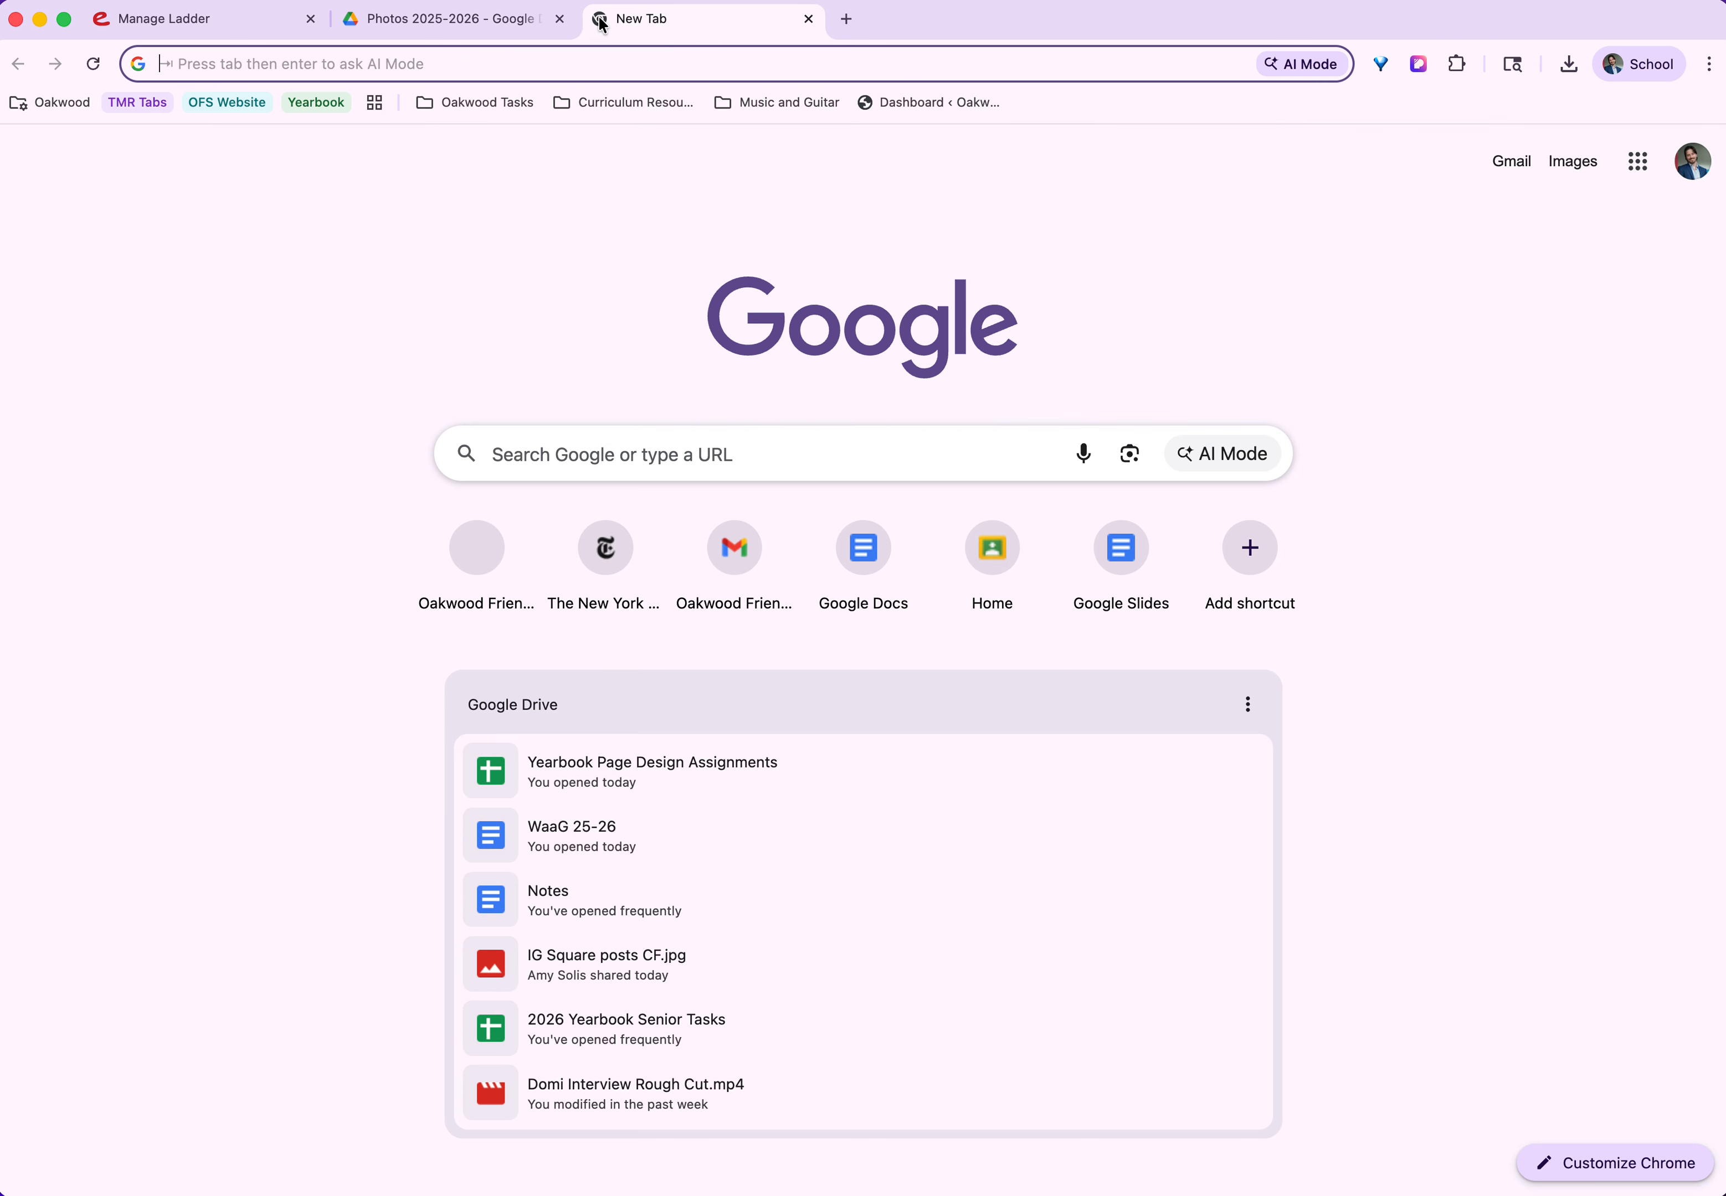
{"action": "type", "text": "year"}
{"action": "key", "text": "Down"}
{"action": "key", "text": "Down"}
{"action": "key", "text": "Down"}
{"action": "key", "text": "Down"}
{"action": "key", "text": "Down"}
{"action": "key", "text": "Down"}
{"action": "key", "text": "Down"}
{"action": "key", "text": "Down"}
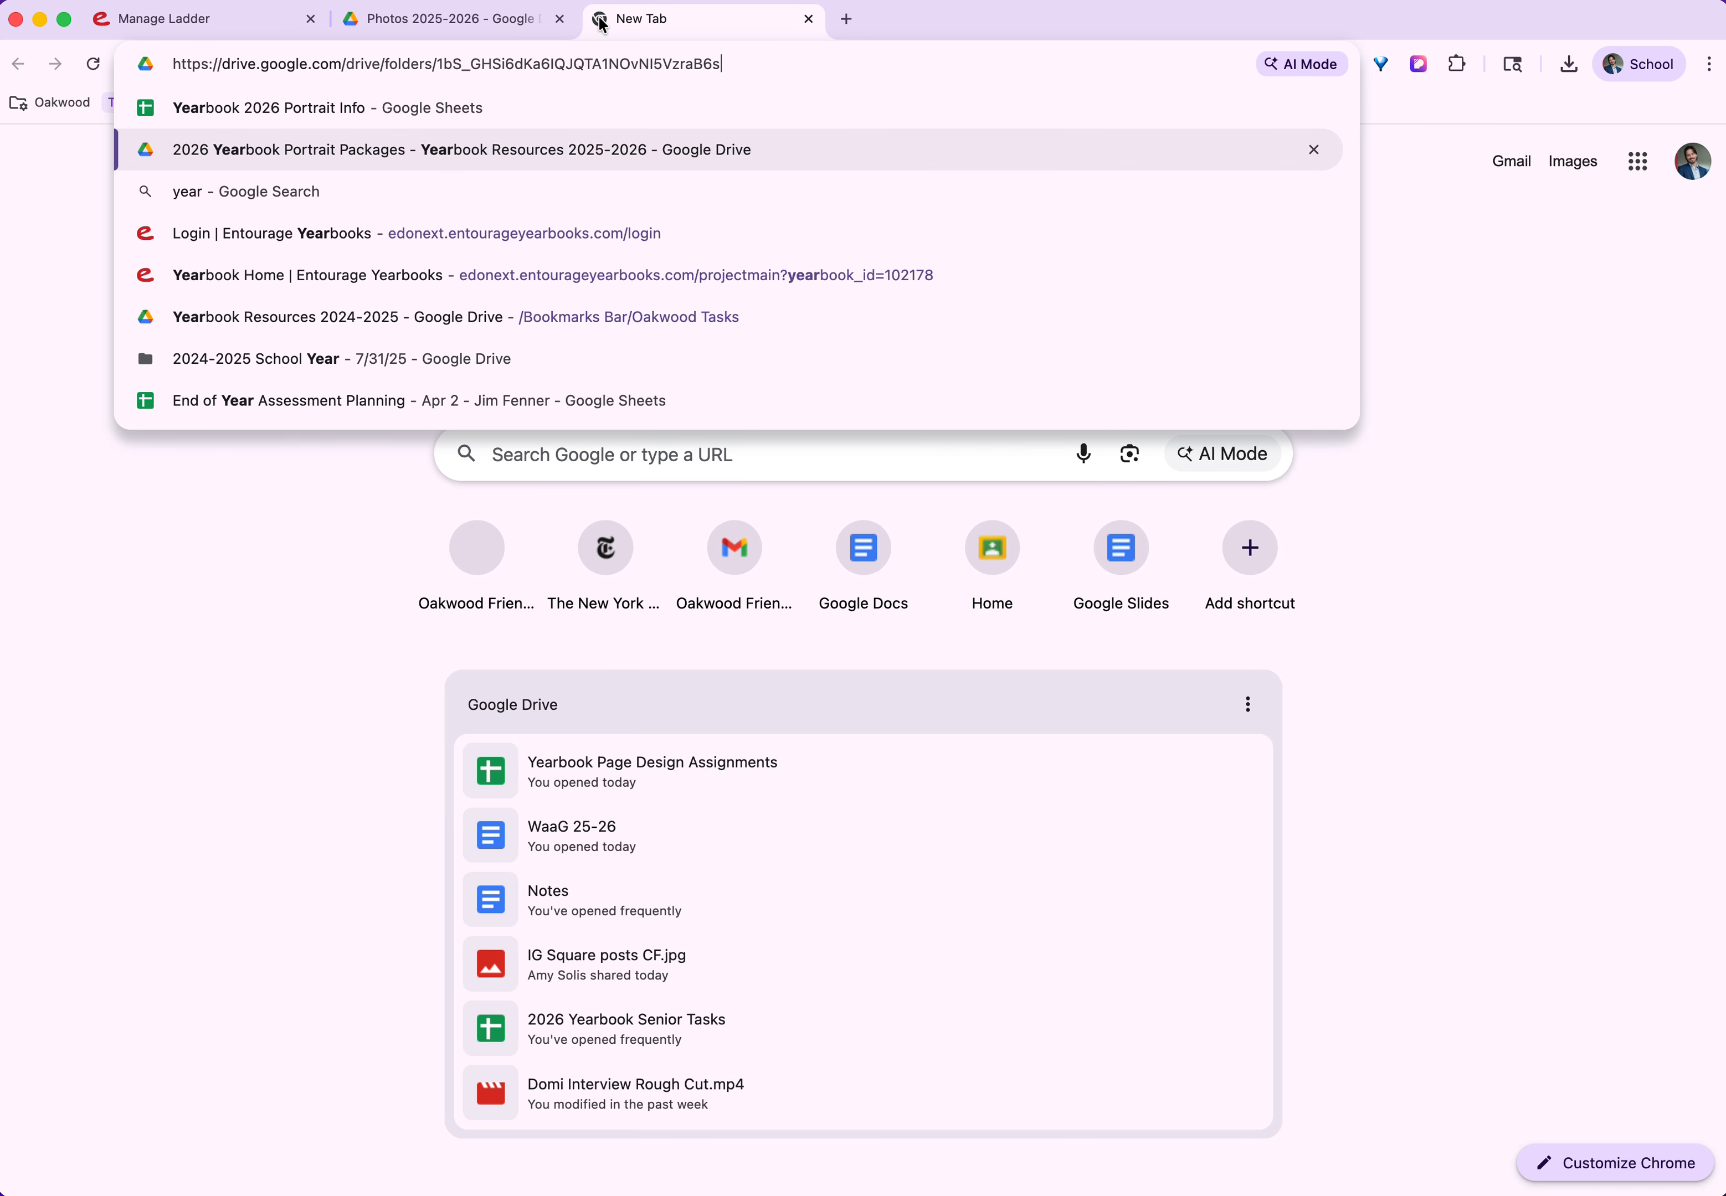
{"action": "key", "text": "Up"}
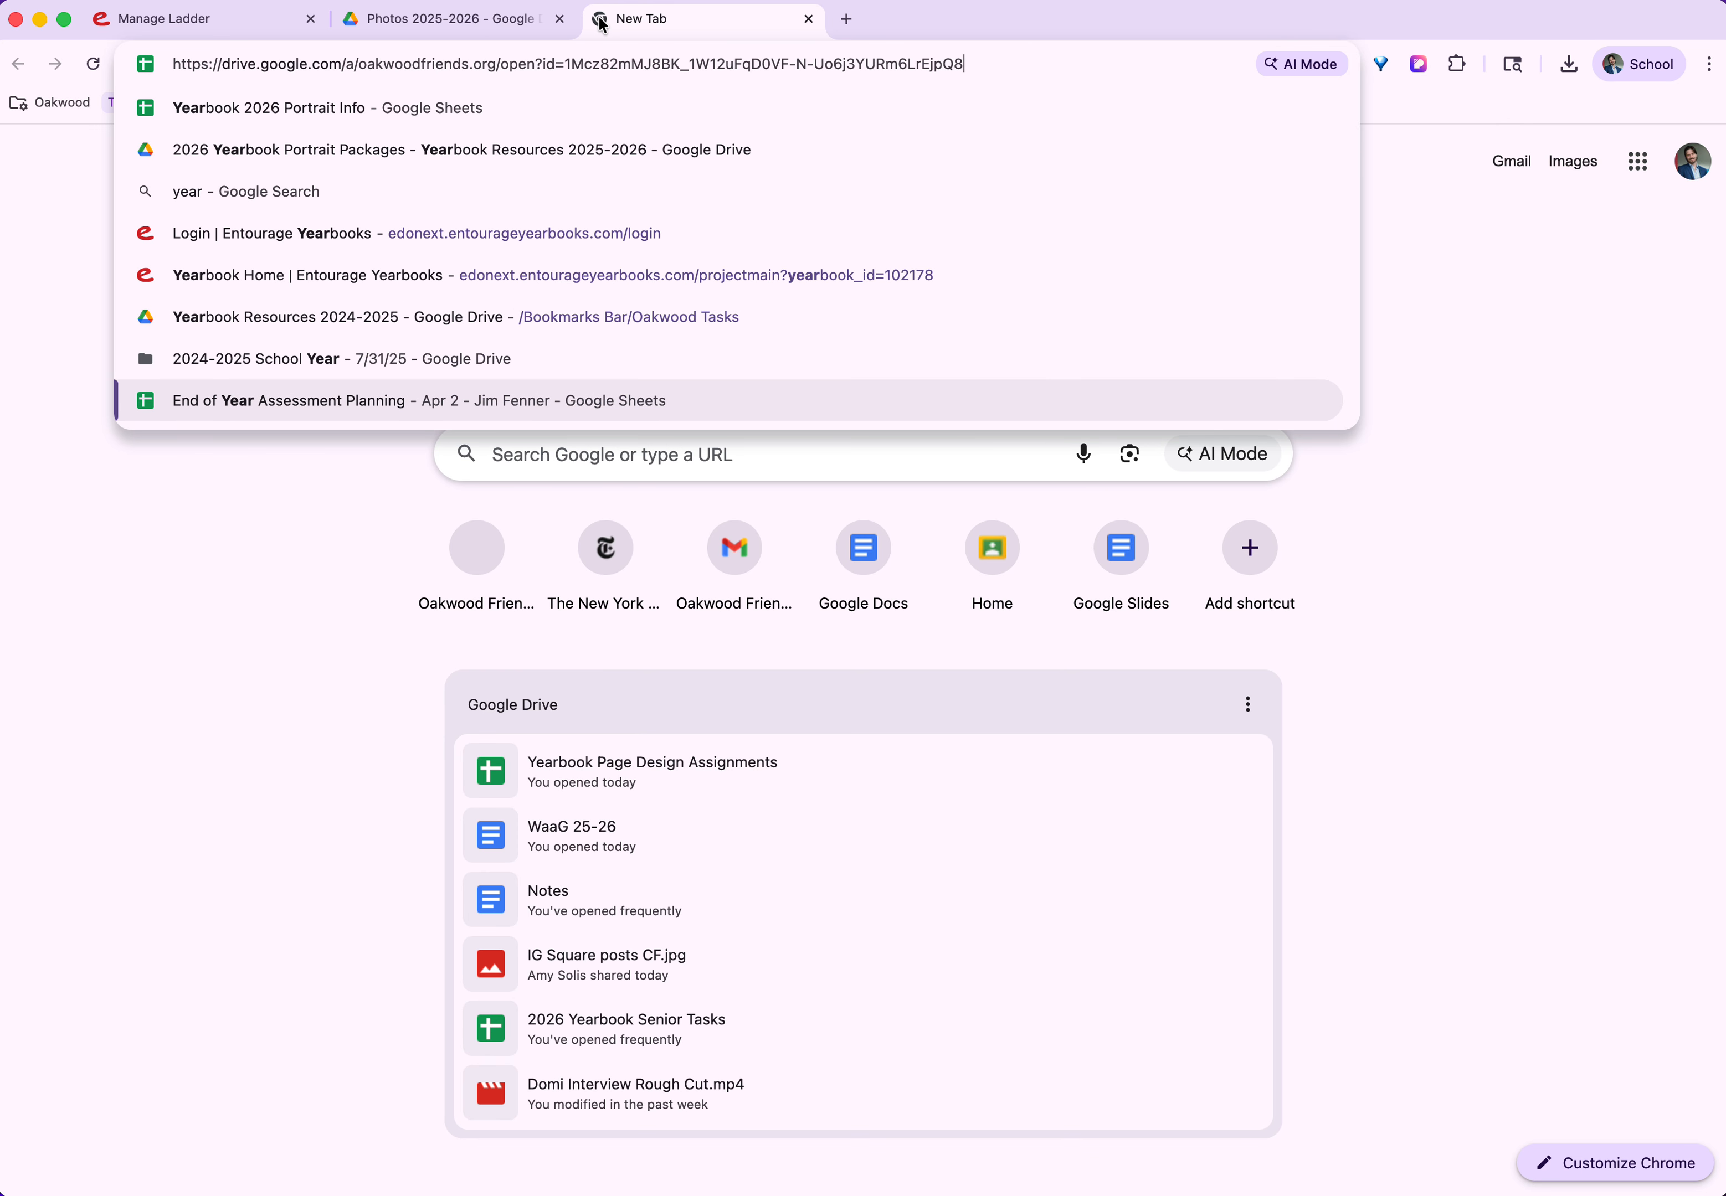
{"action": "key", "text": "Down"}
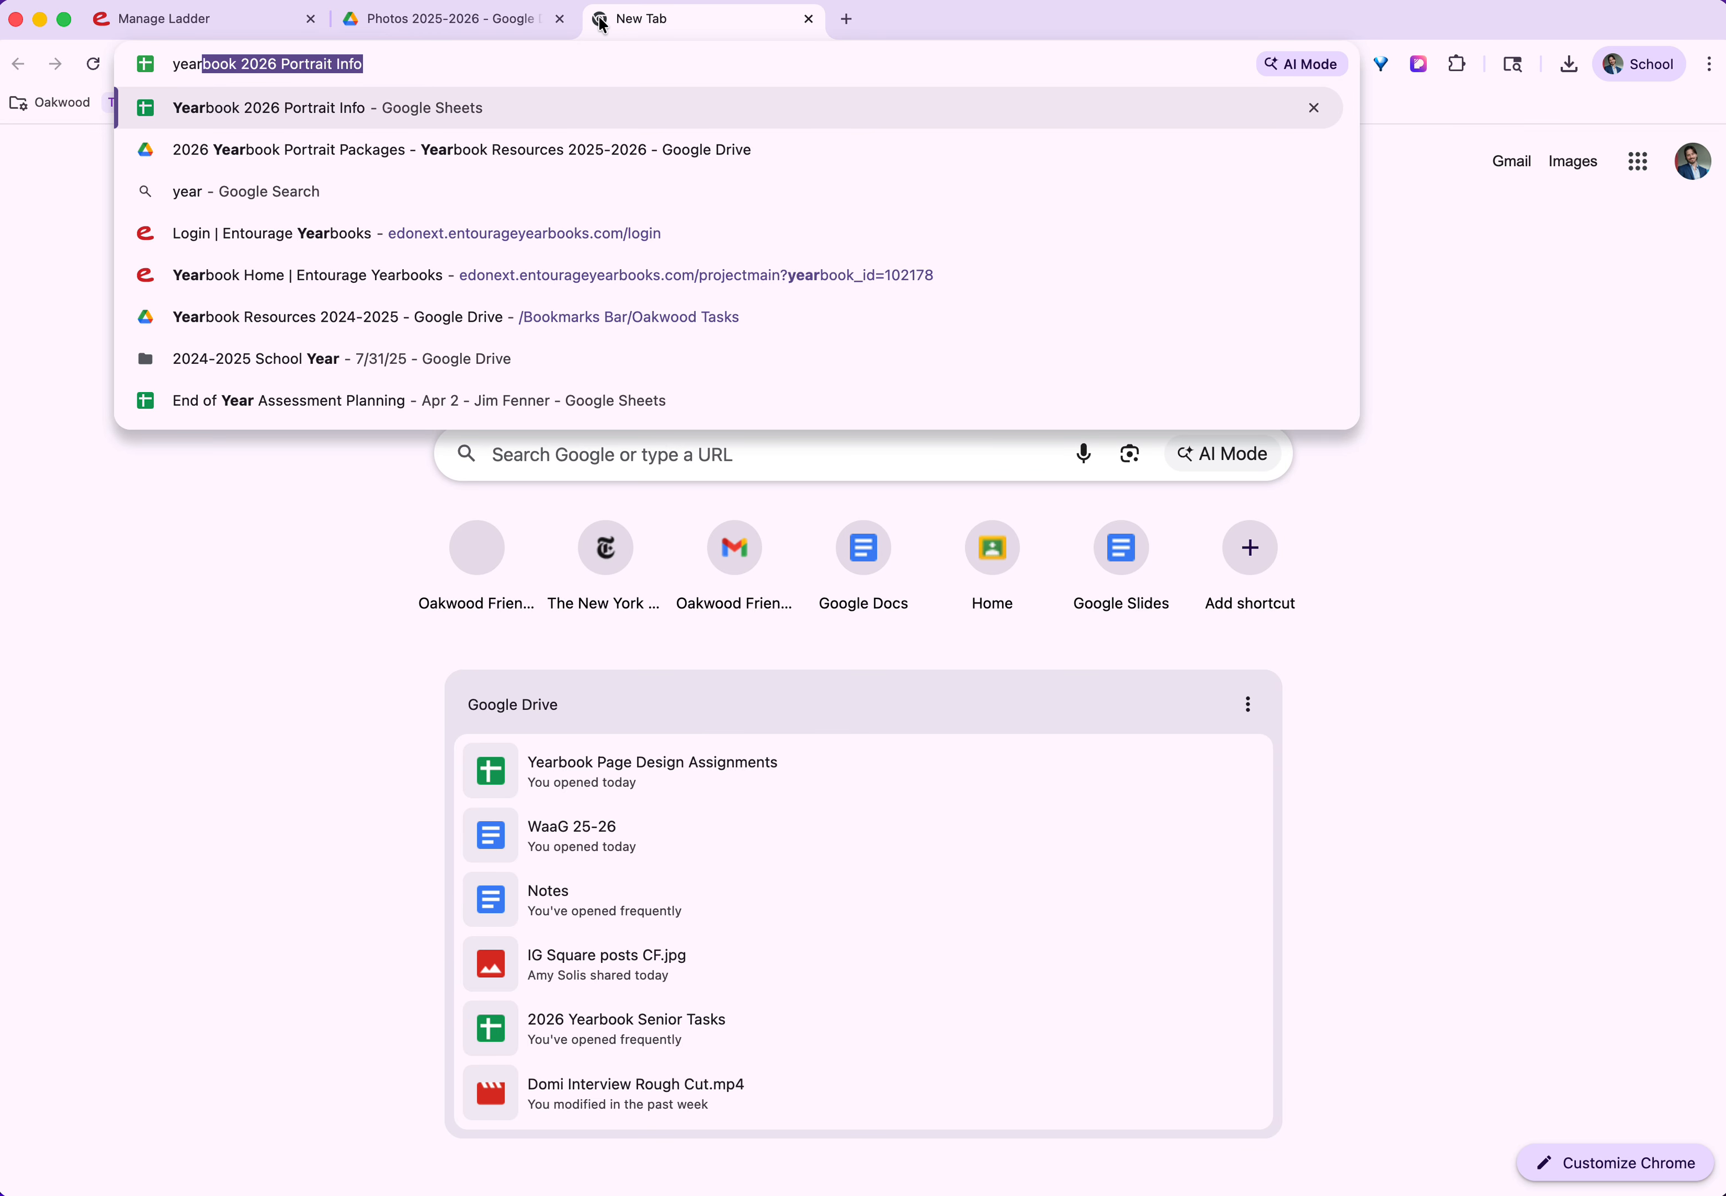
{"action": "type", "text": "book page"}
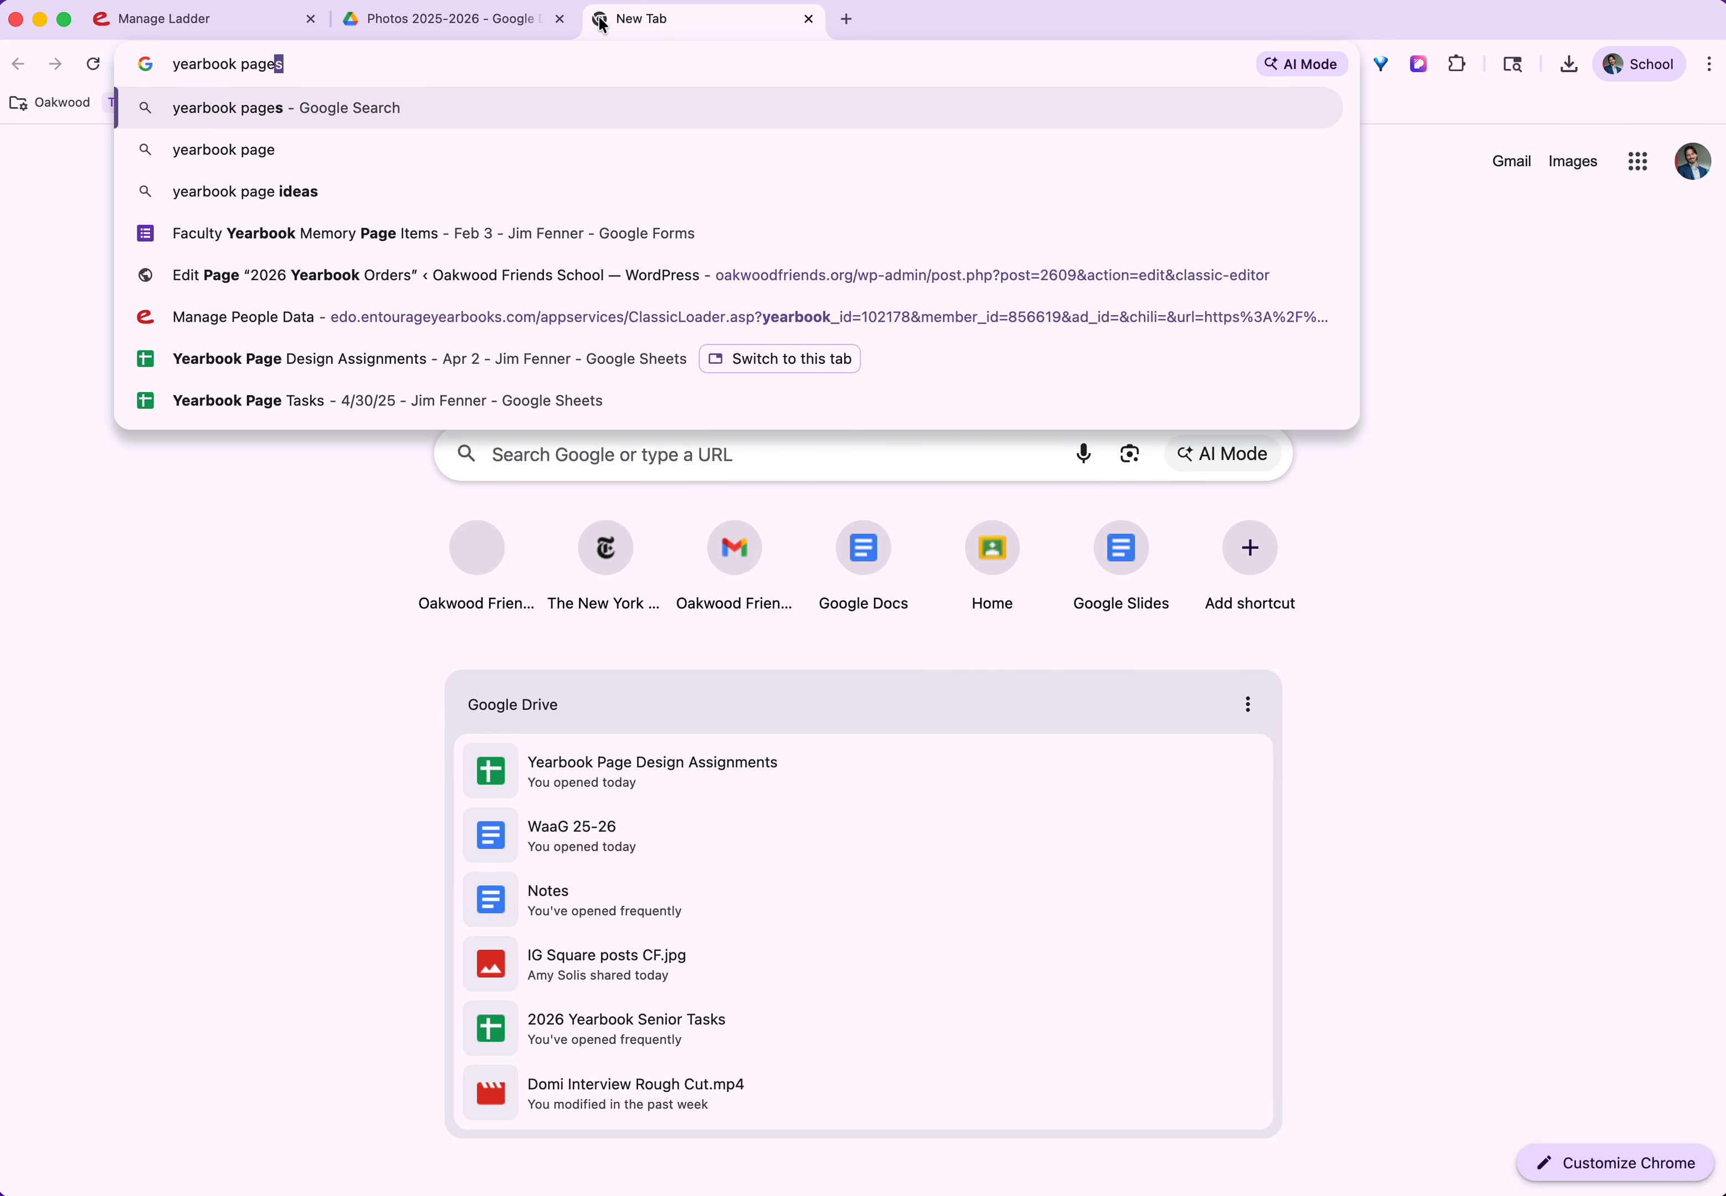
{"action": "key", "text": "Down"}
{"action": "key", "text": "Down"}
{"action": "key", "text": "Down"}
{"action": "key", "text": "Down"}
{"action": "key", "text": "Down"}
{"action": "key", "text": "Down"}
{"action": "key", "text": "Return"}
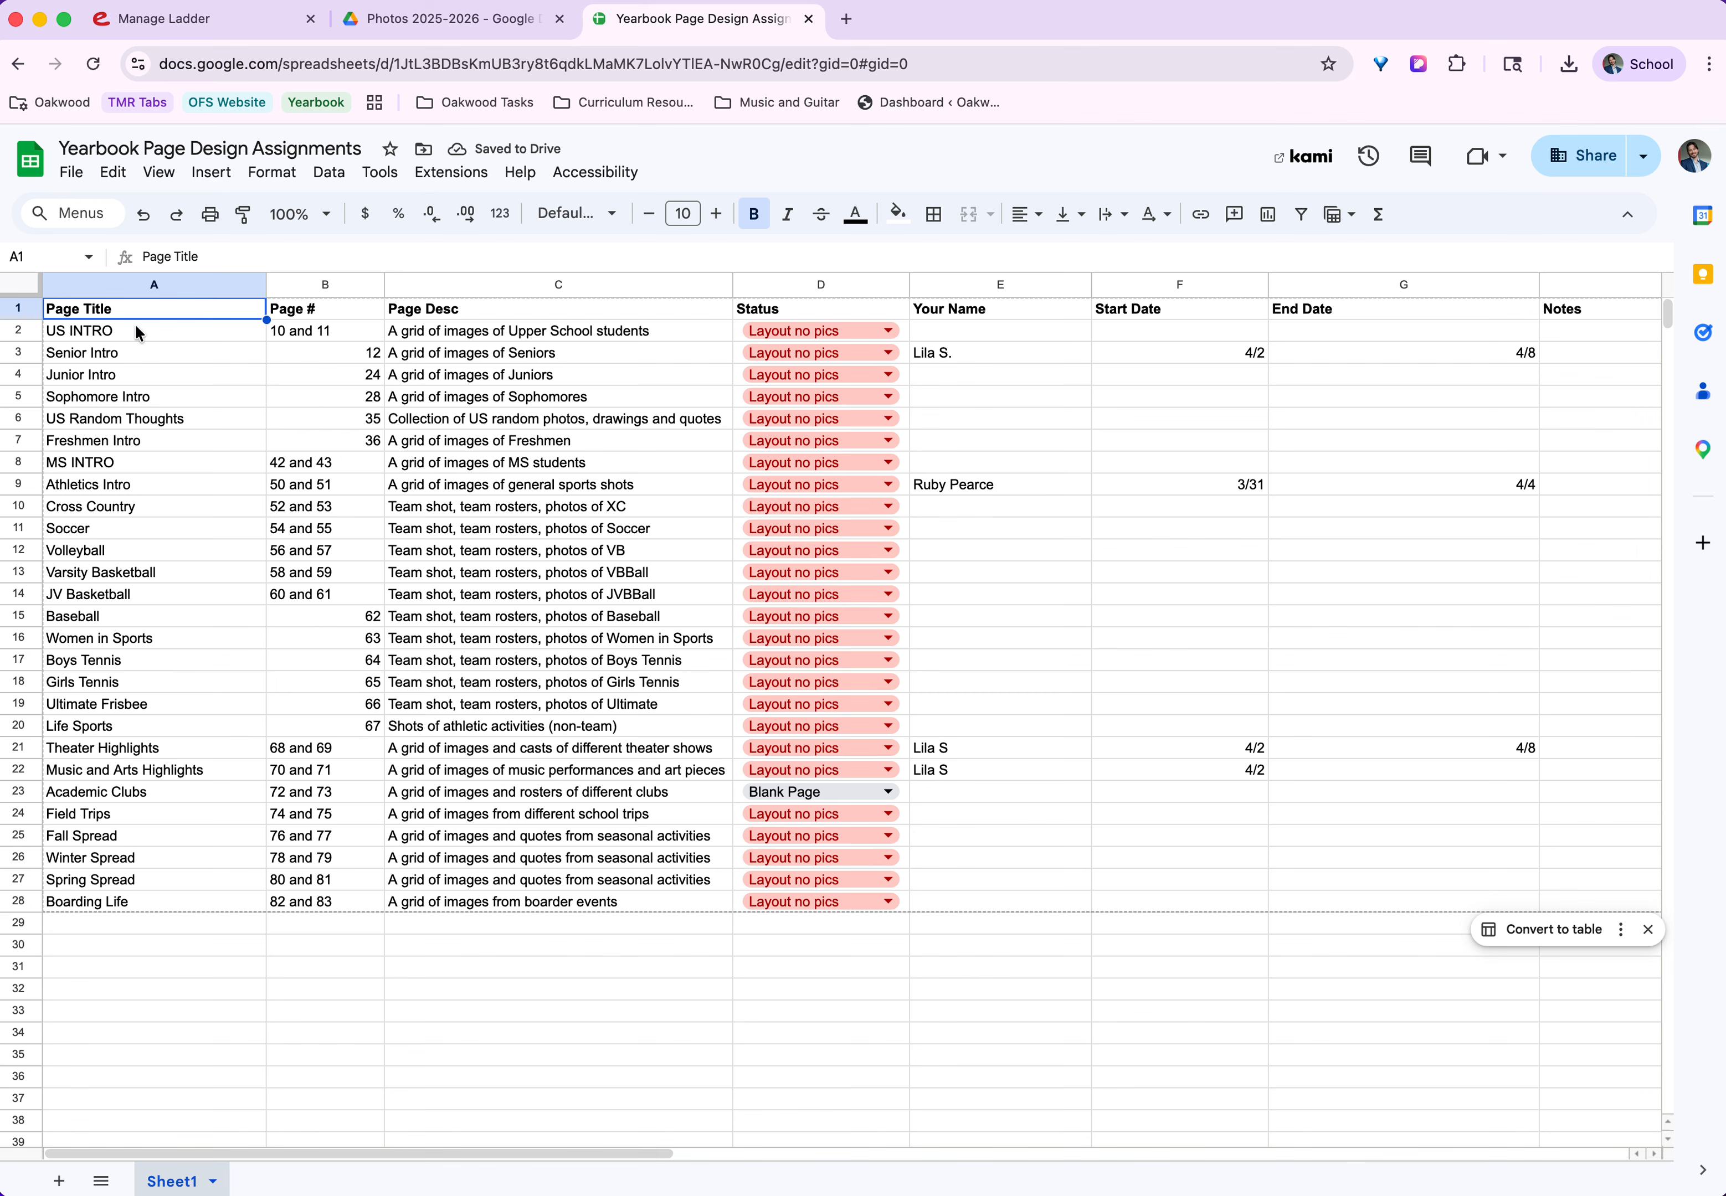
{"action": "left_click", "coordinate": [125, 285]}
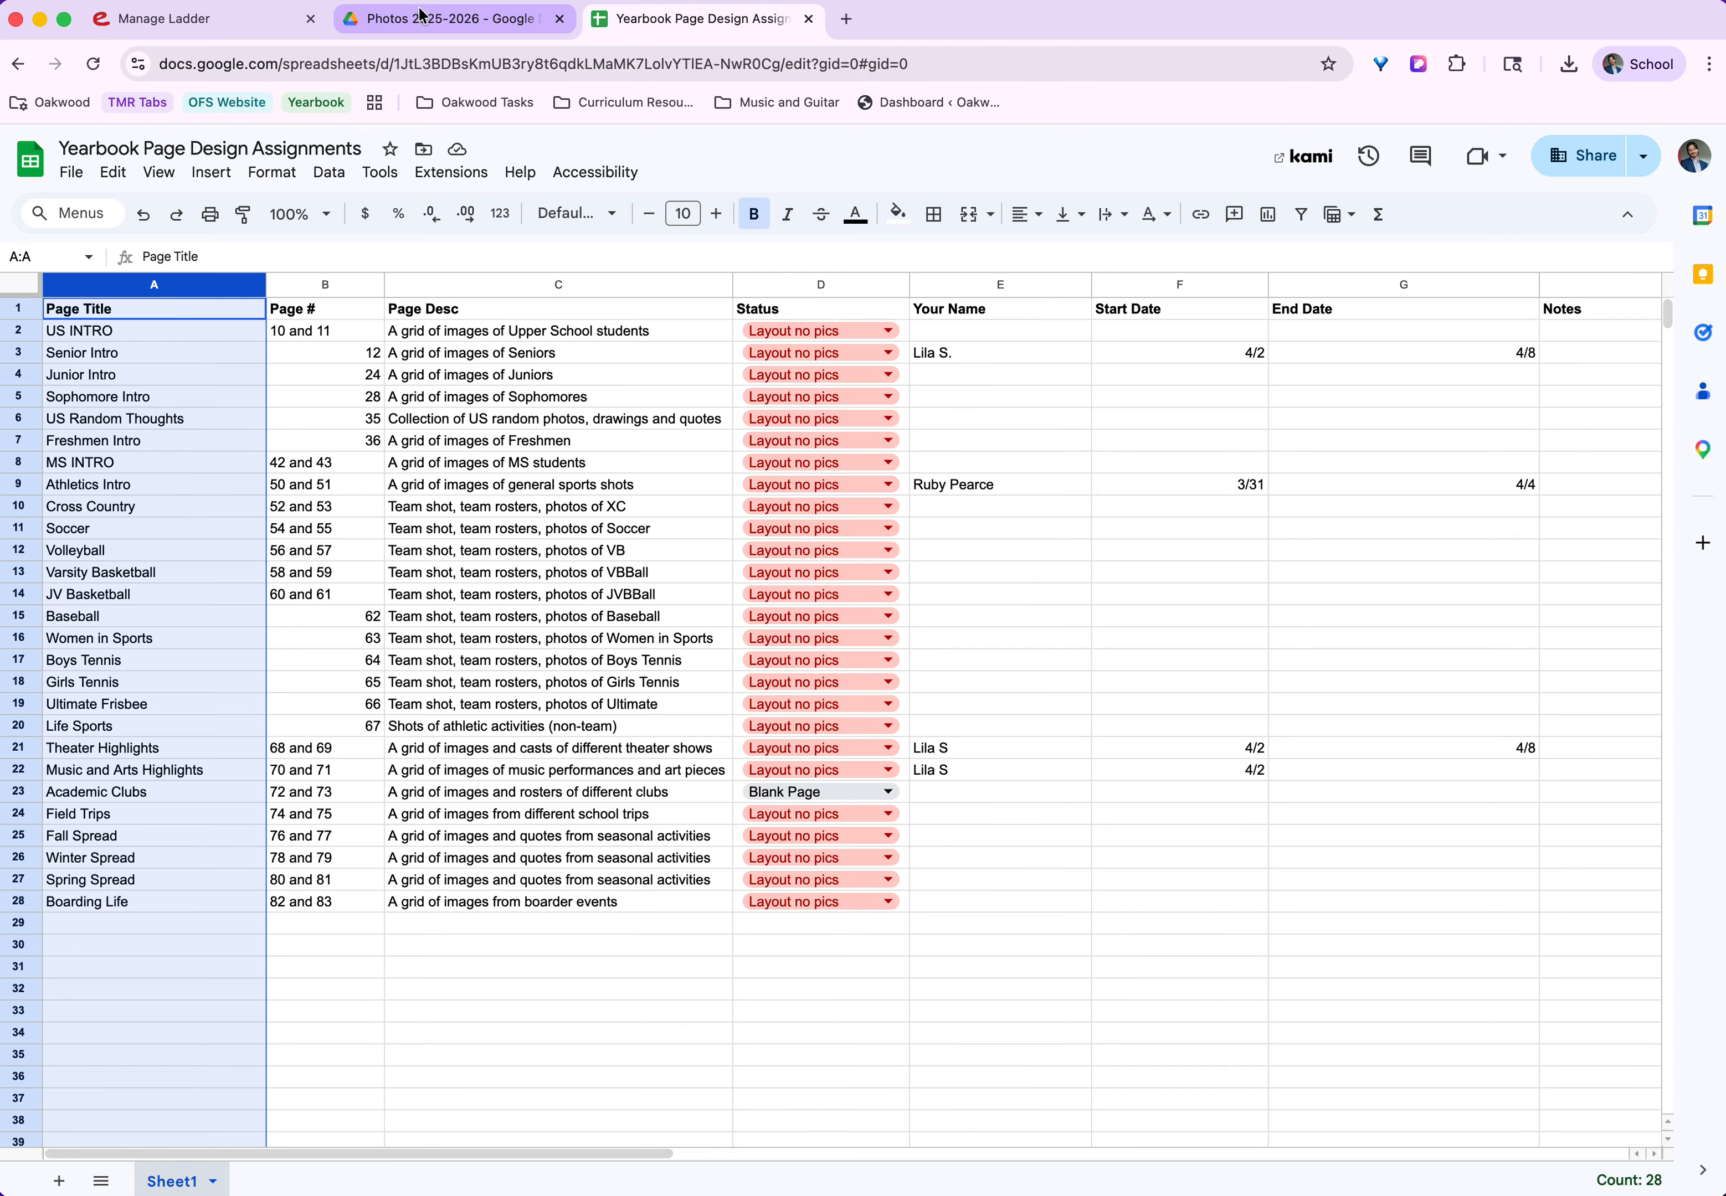
Return to the yearbook ladder, open pages 10 and 11 for editing in the designer, and close the page selector.
{"action": "left_click", "coordinate": [482, 22]}
{"action": "left_click", "coordinate": [219, 19]}
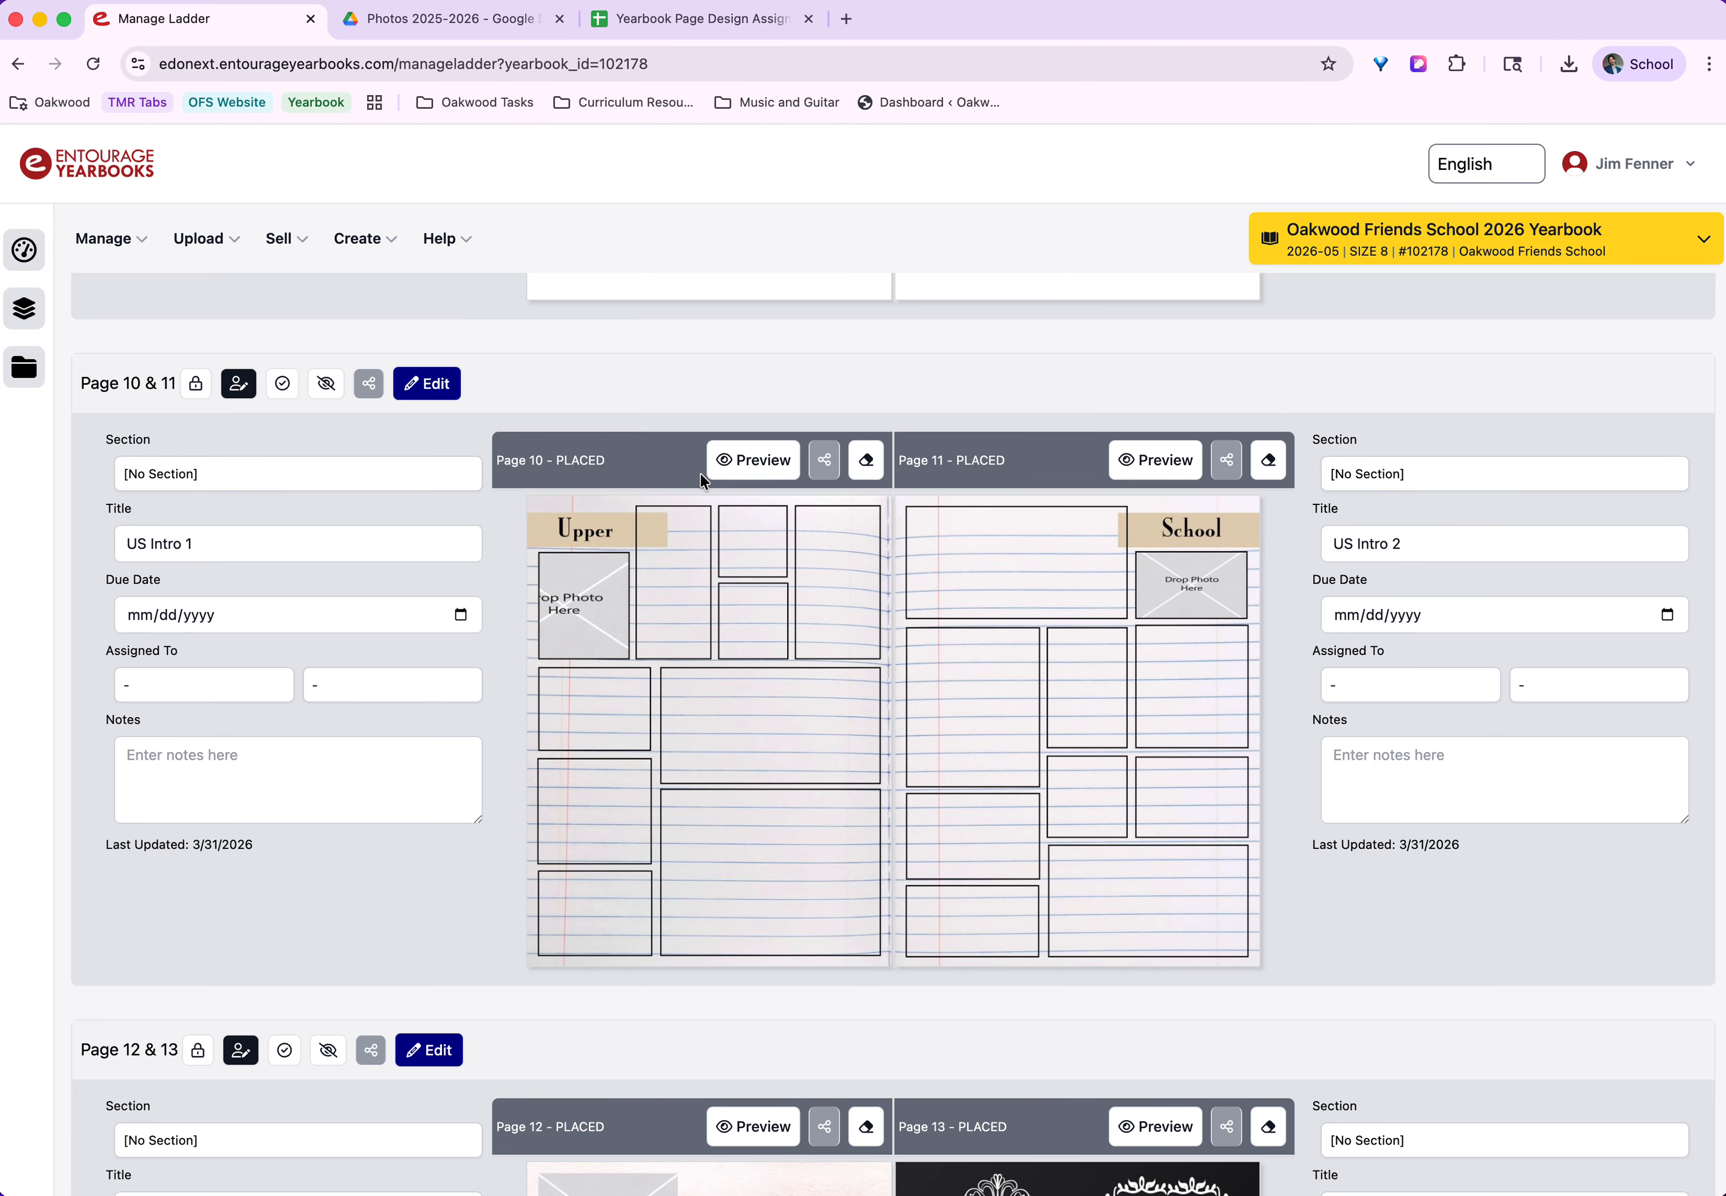
{"action": "left_click", "coordinate": [434, 386]}
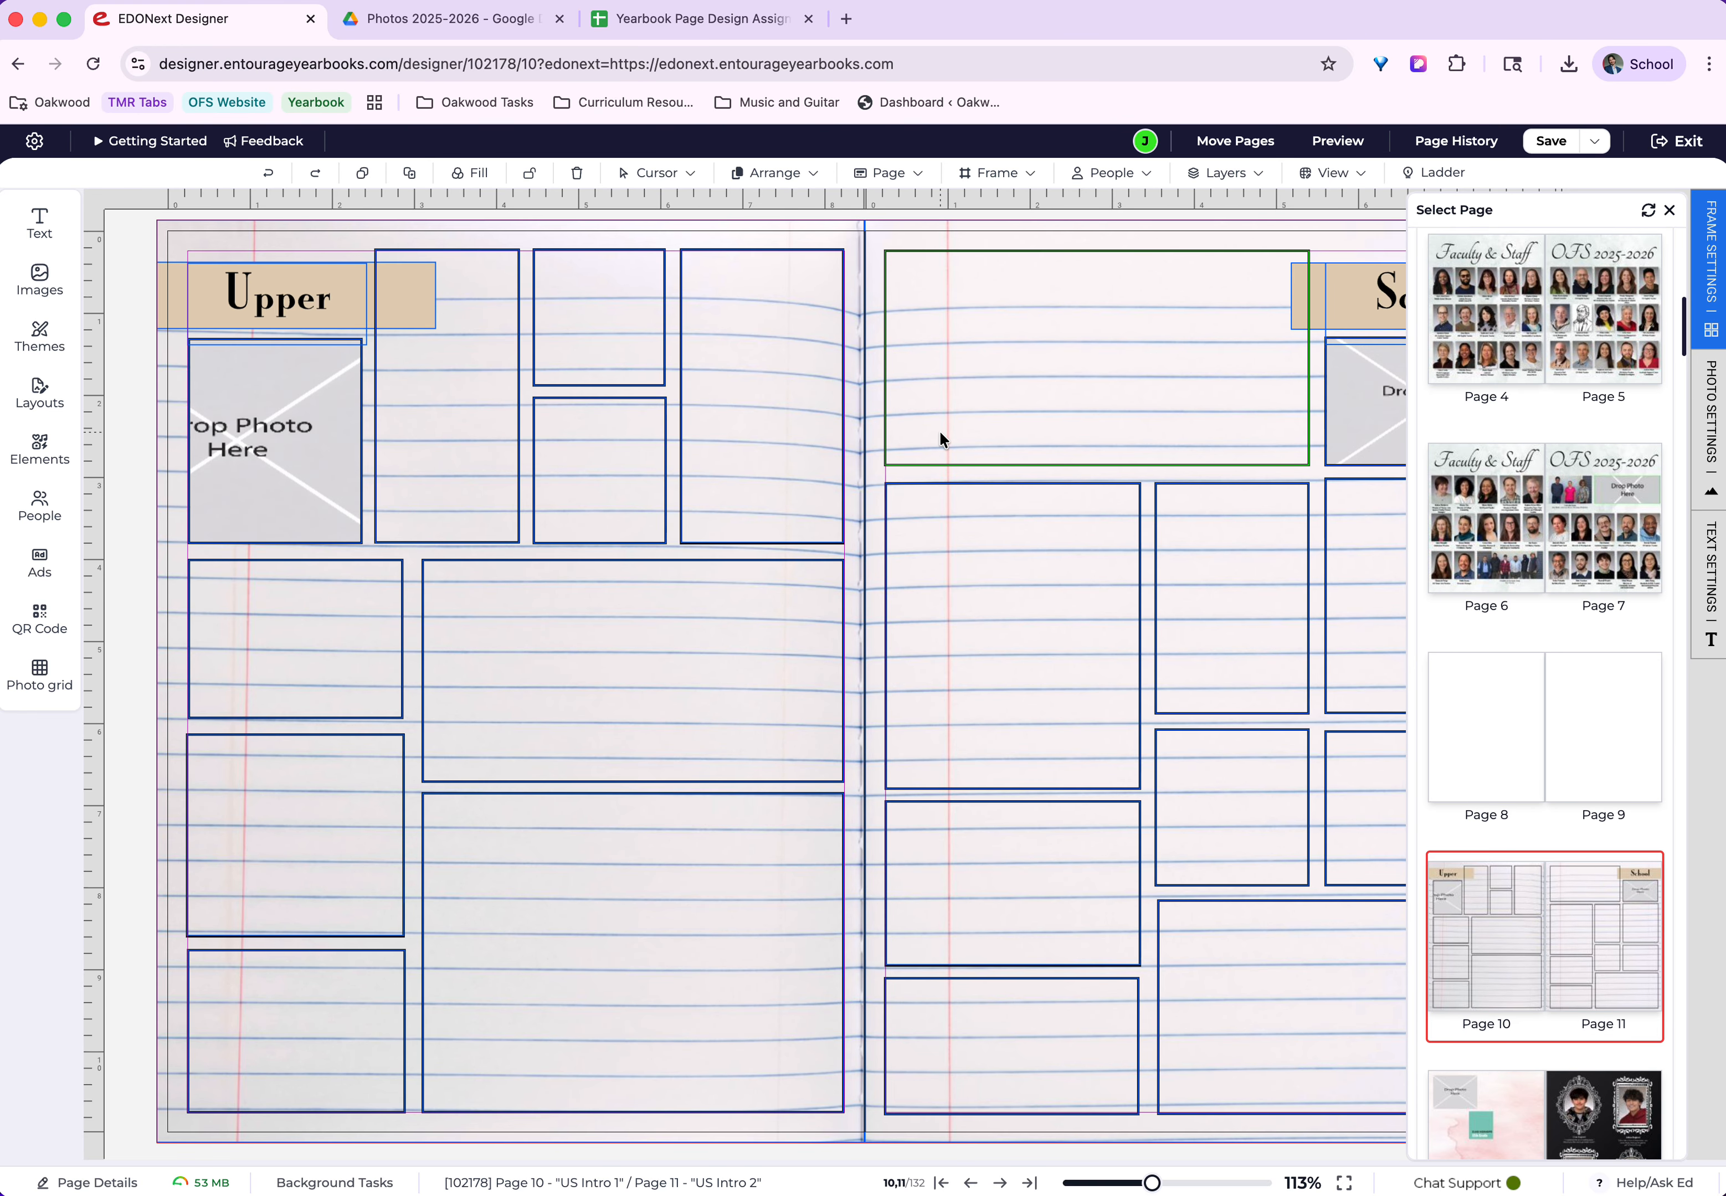
{"action": "left_click", "coordinate": [1670, 215]}
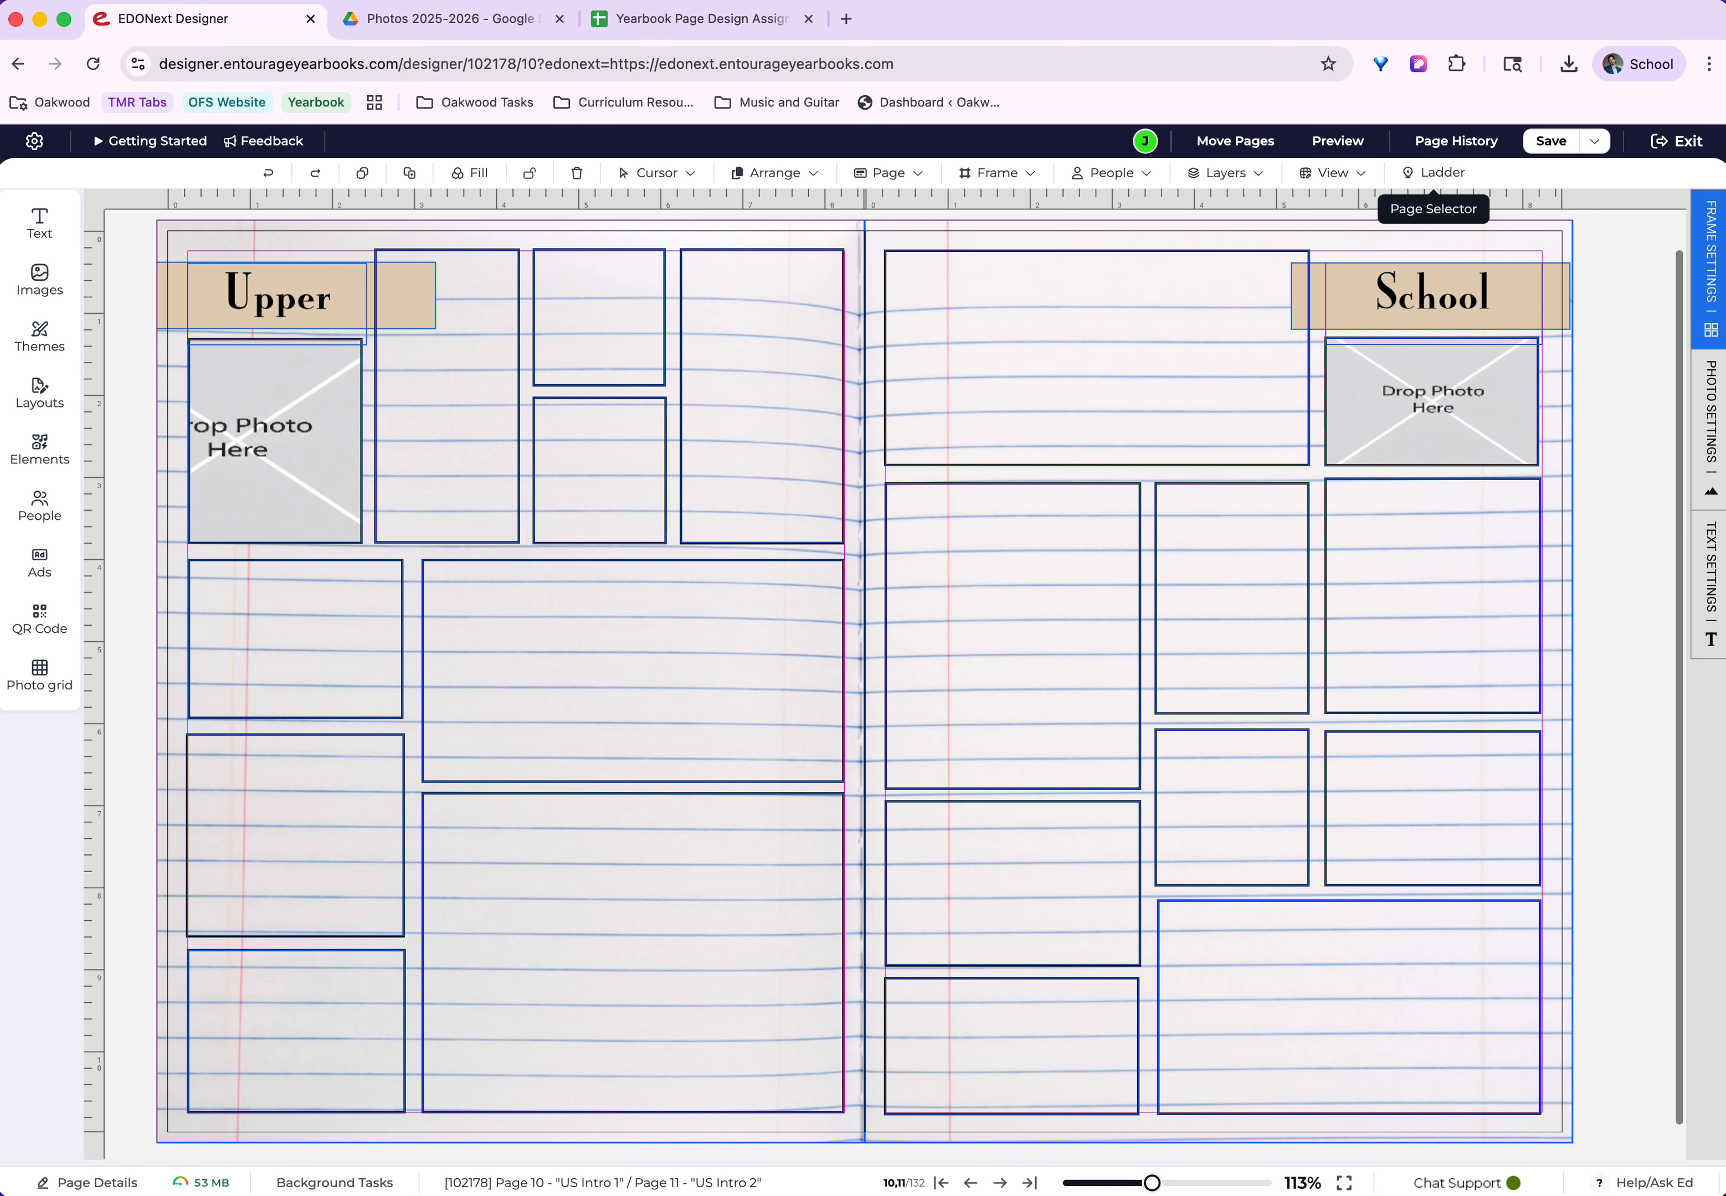
Examine the empty photo frames on page 10 by selecting them one after another.
{"action": "left_click", "coordinate": [444, 444]}
{"action": "left_click", "coordinate": [590, 352]}
{"action": "left_click", "coordinate": [729, 346]}
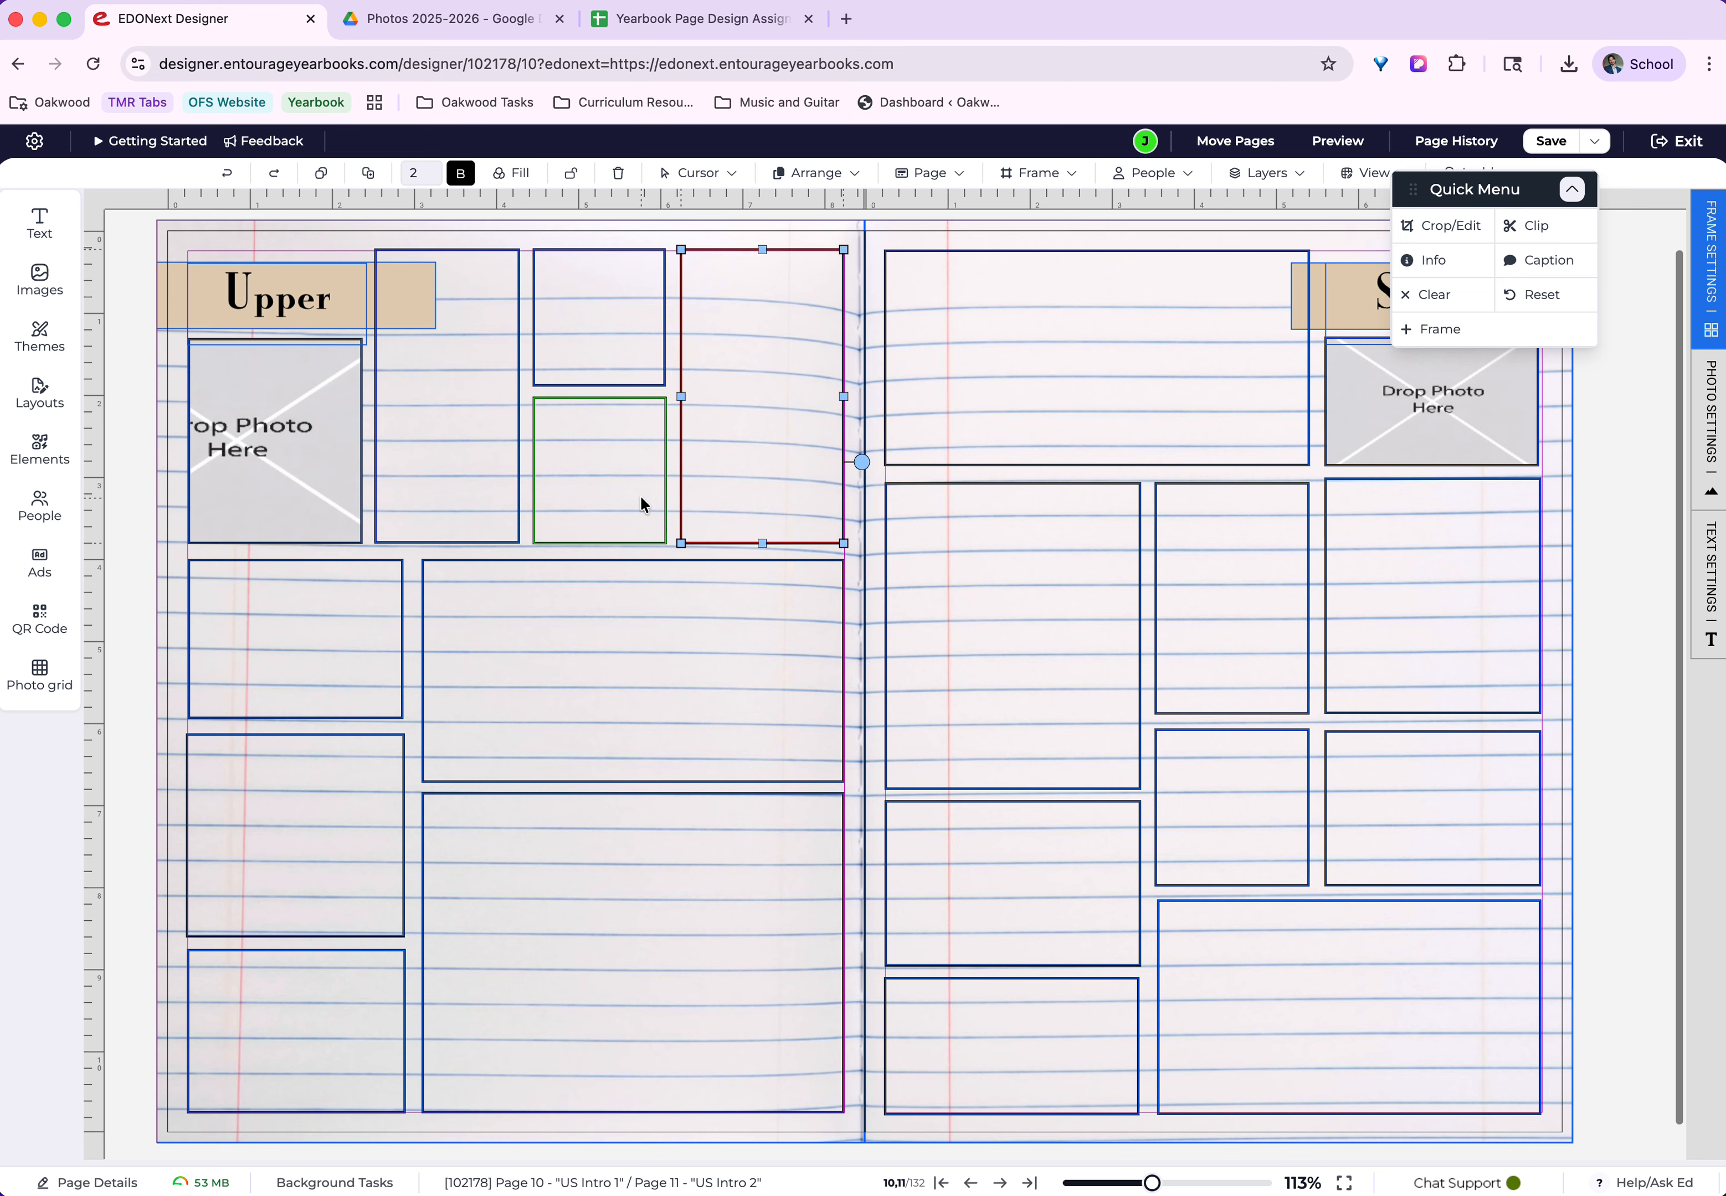
{"action": "left_click", "coordinate": [641, 504]}
{"action": "left_click", "coordinate": [324, 674]}
{"action": "left_click", "coordinate": [326, 849]}
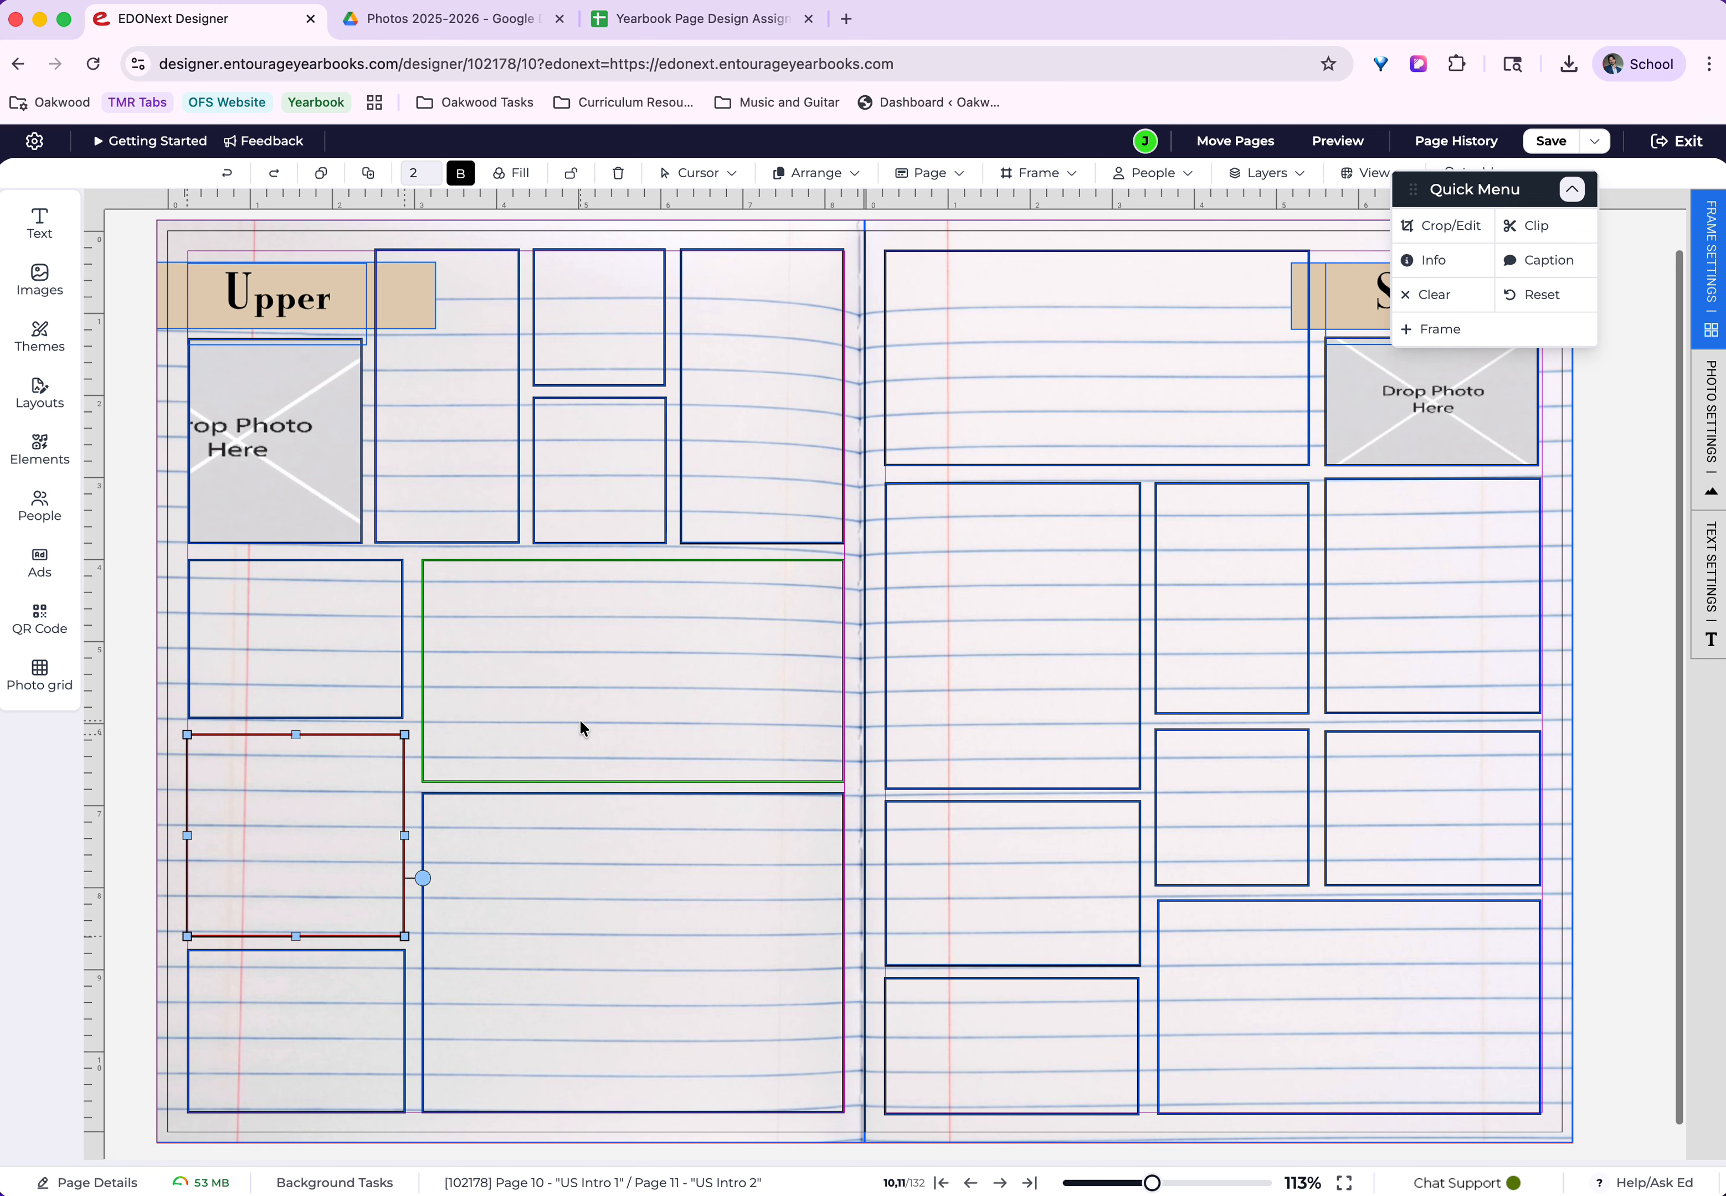
{"action": "left_click", "coordinate": [579, 726]}
Shorten page 10's large lower photo frame to match the small frame beside it, and place a copy in the gap above.
{"action": "left_click", "coordinate": [591, 853]}
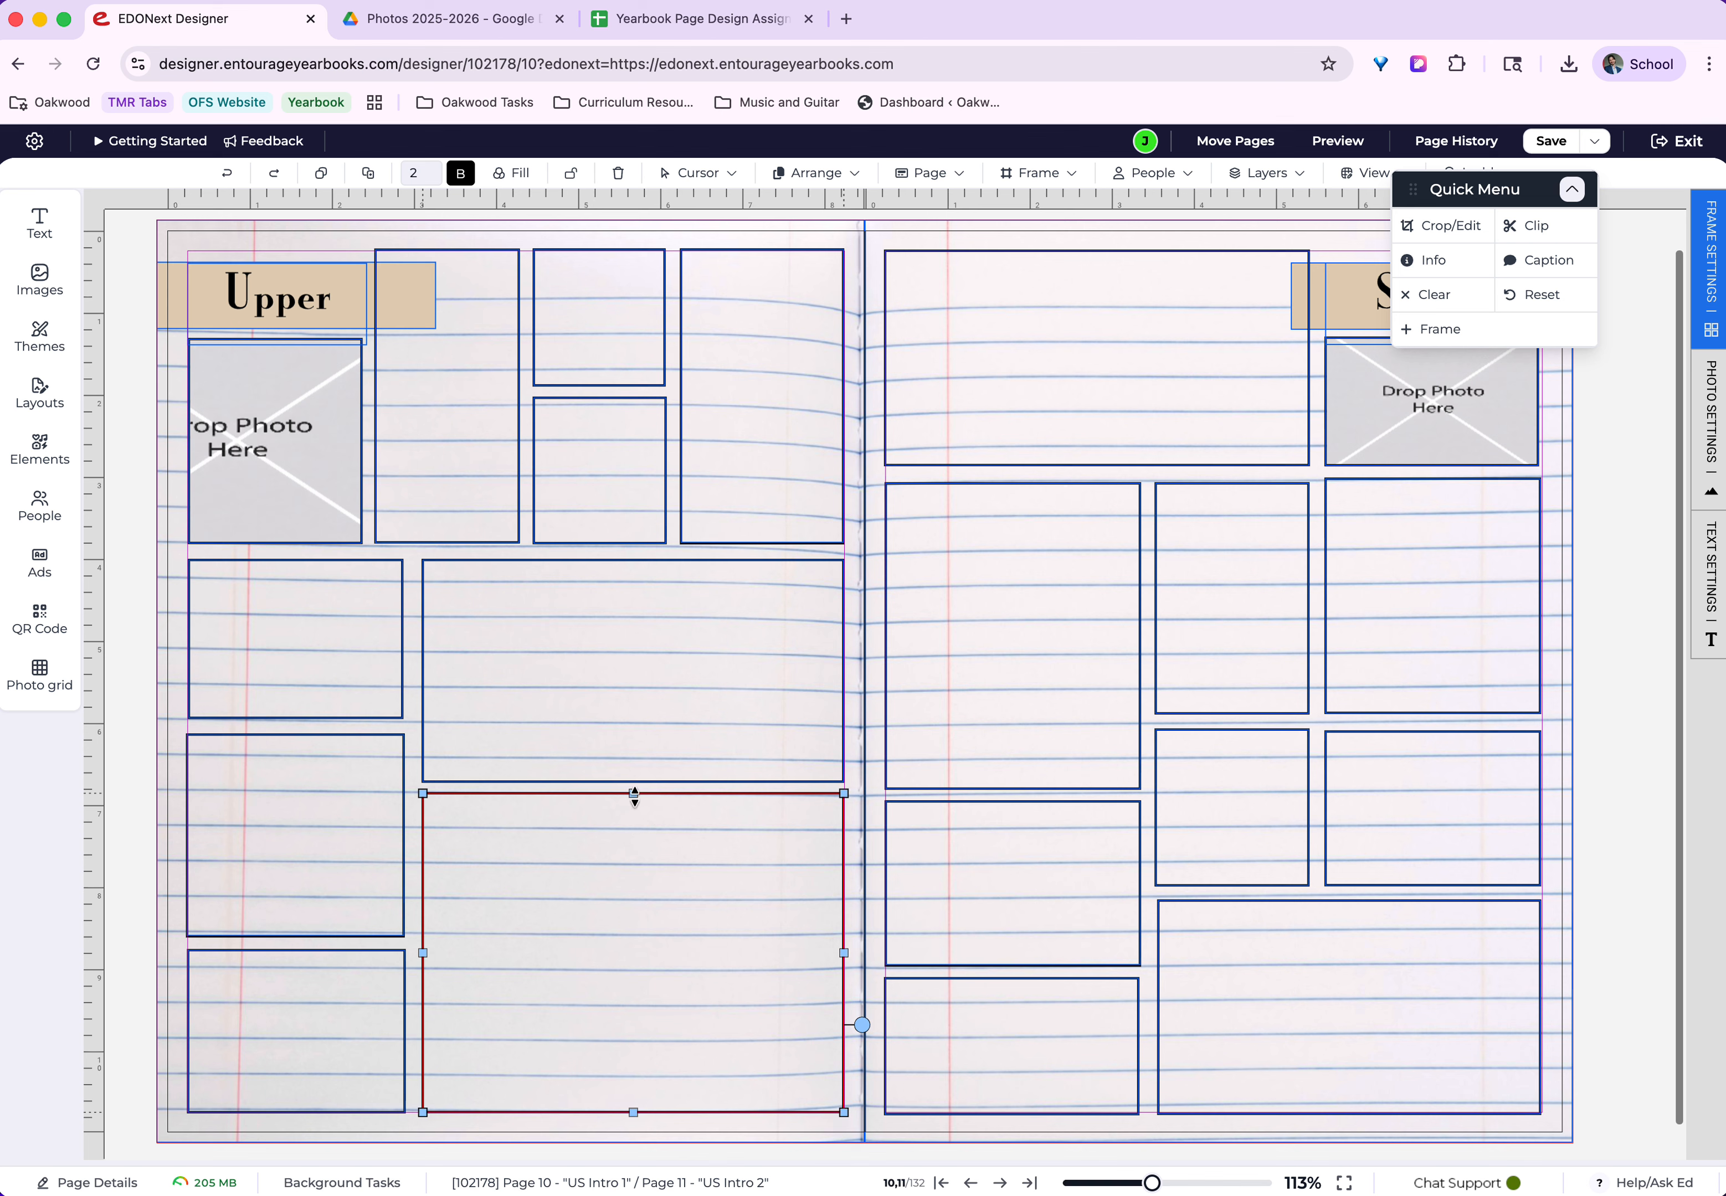
{"action": "left_click_drag", "start_coordinate": [634, 795], "coordinate": [605, 950]}
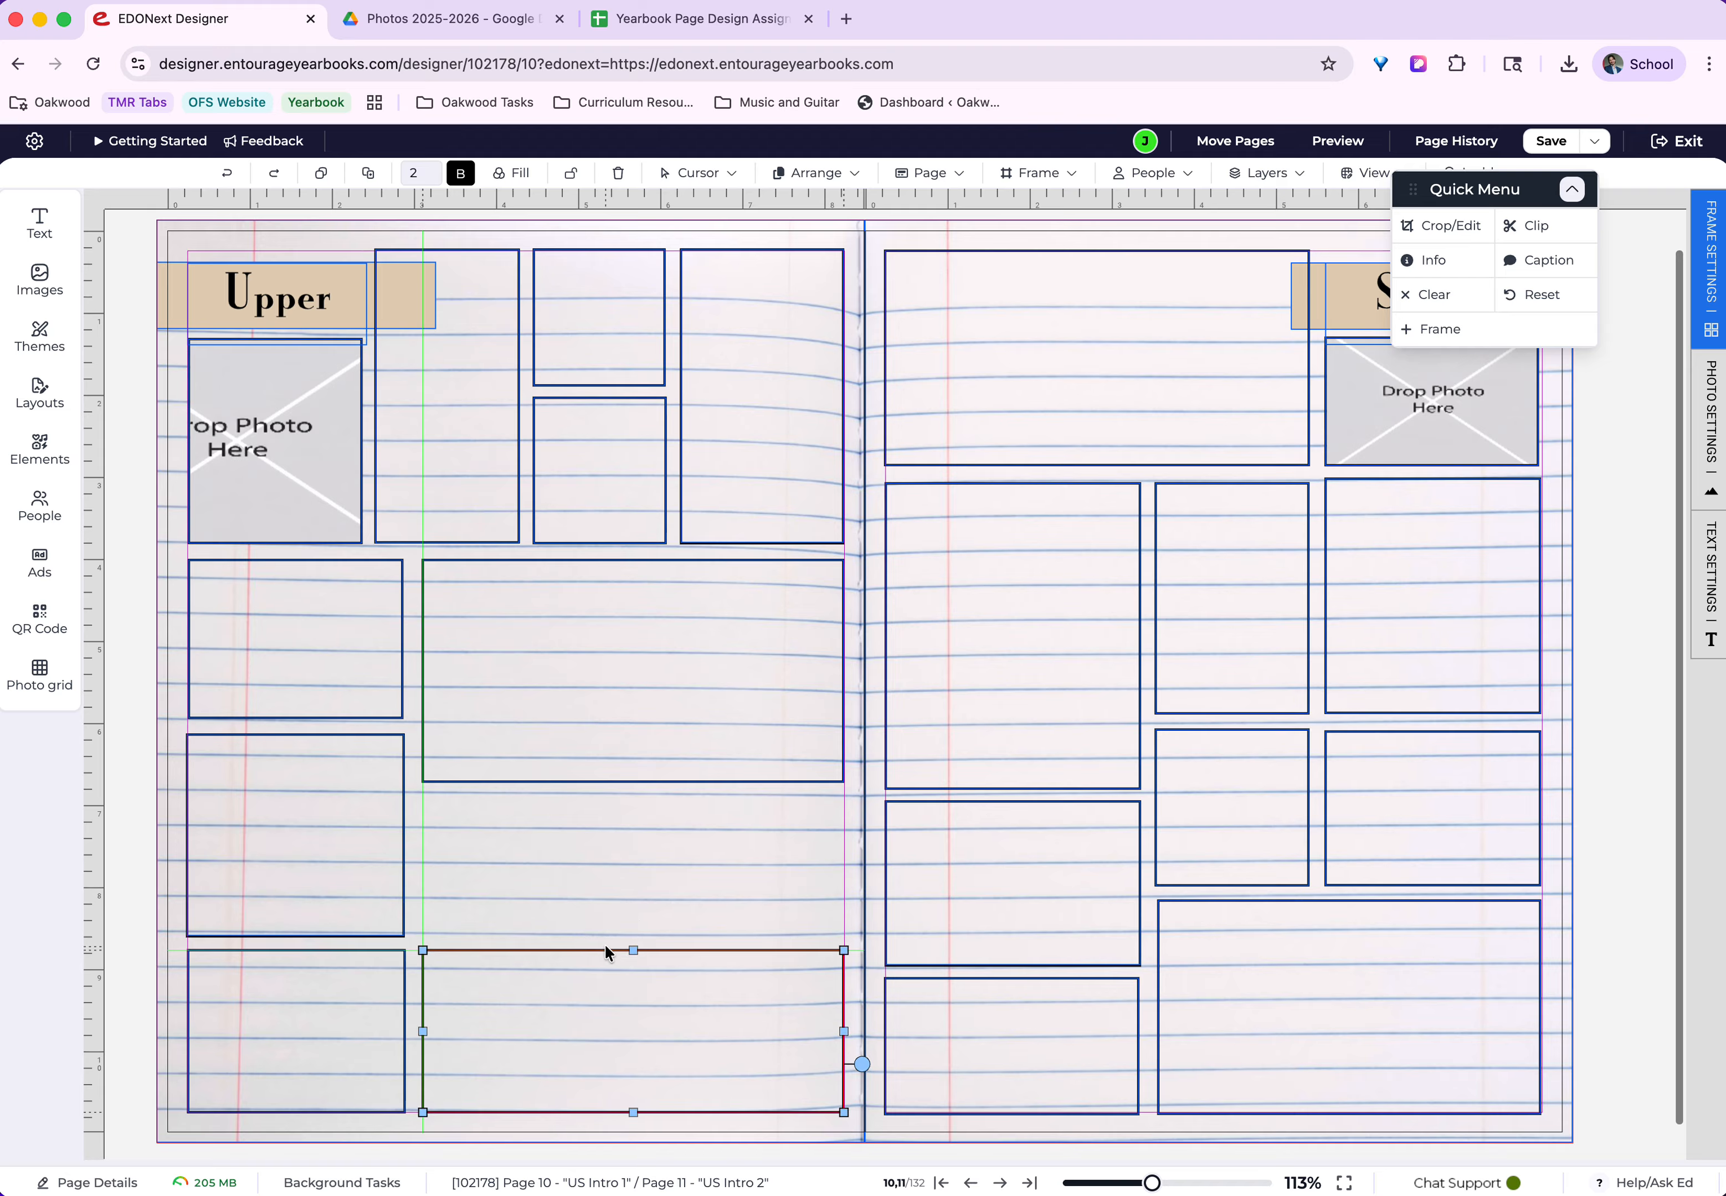
{"action": "right_click", "coordinate": [605, 1005]}
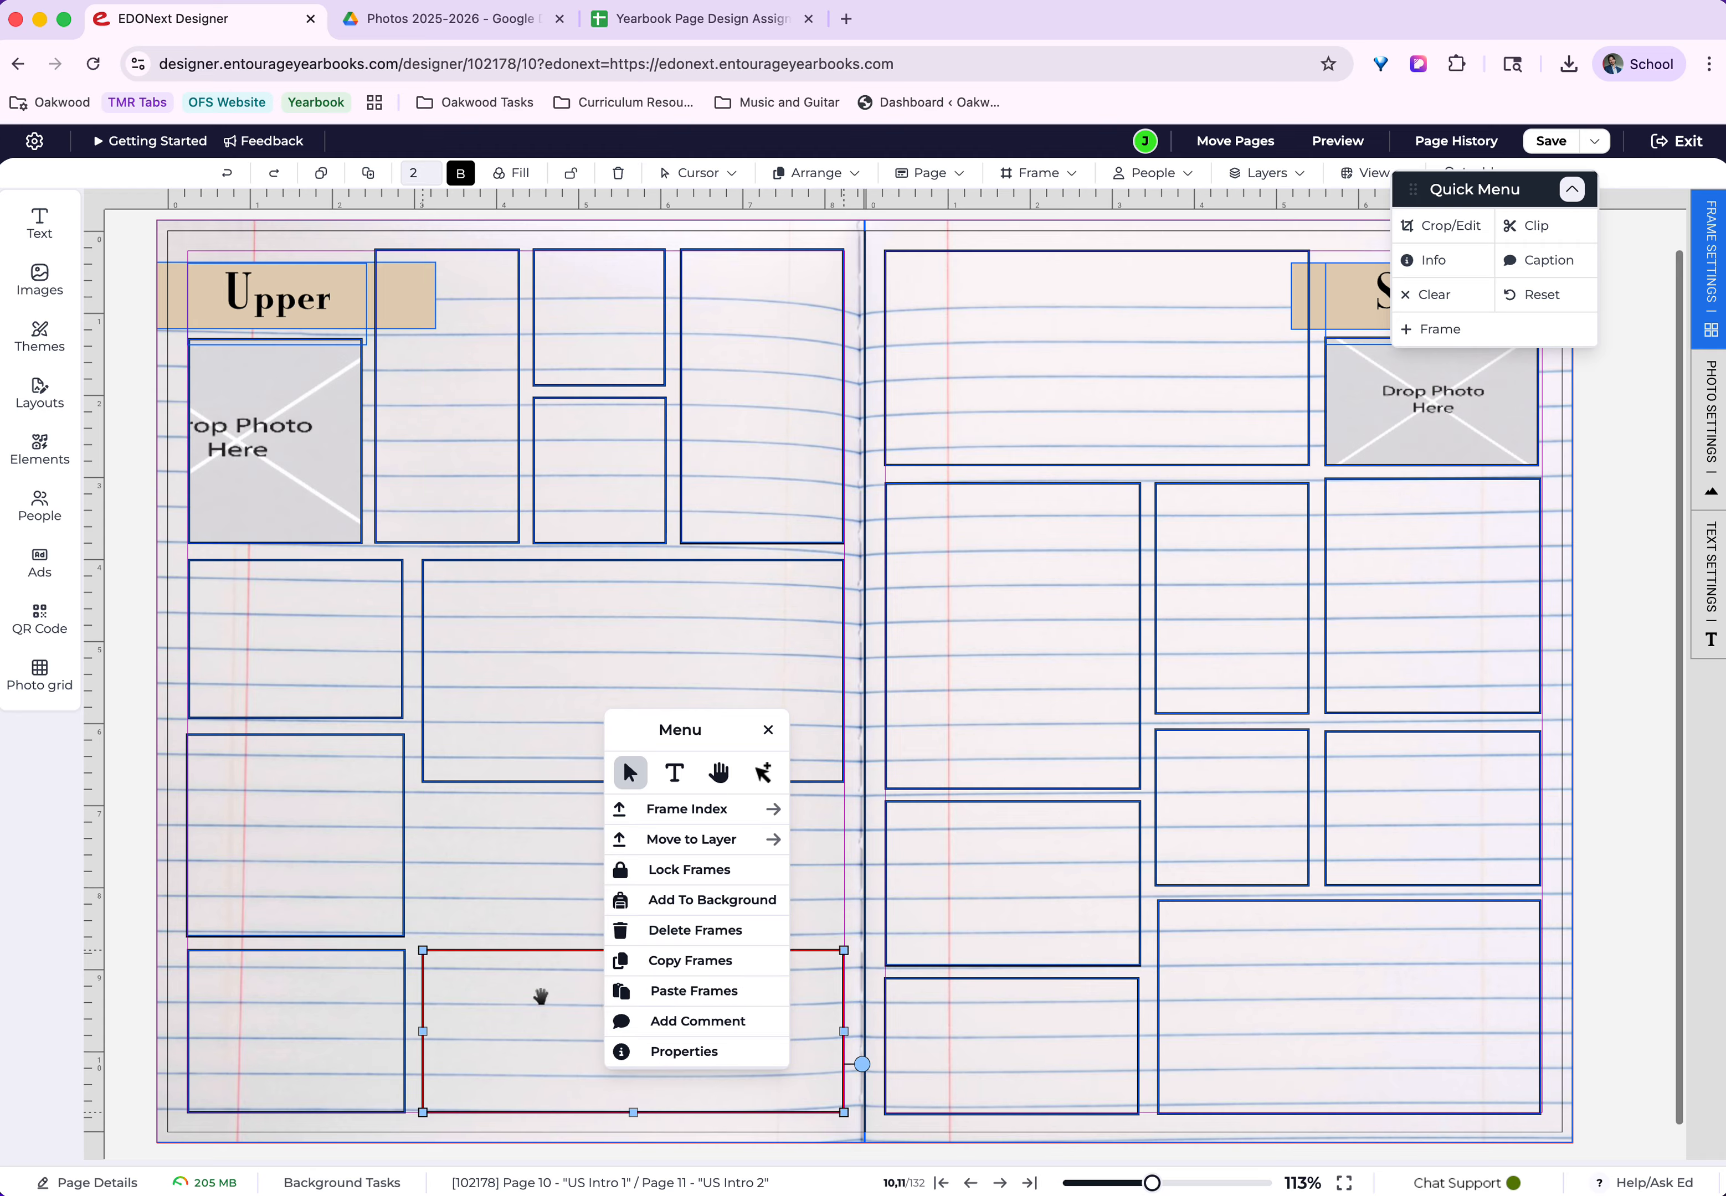
{"action": "left_click", "coordinate": [694, 960]}
{"action": "right_click", "coordinate": [694, 960]}
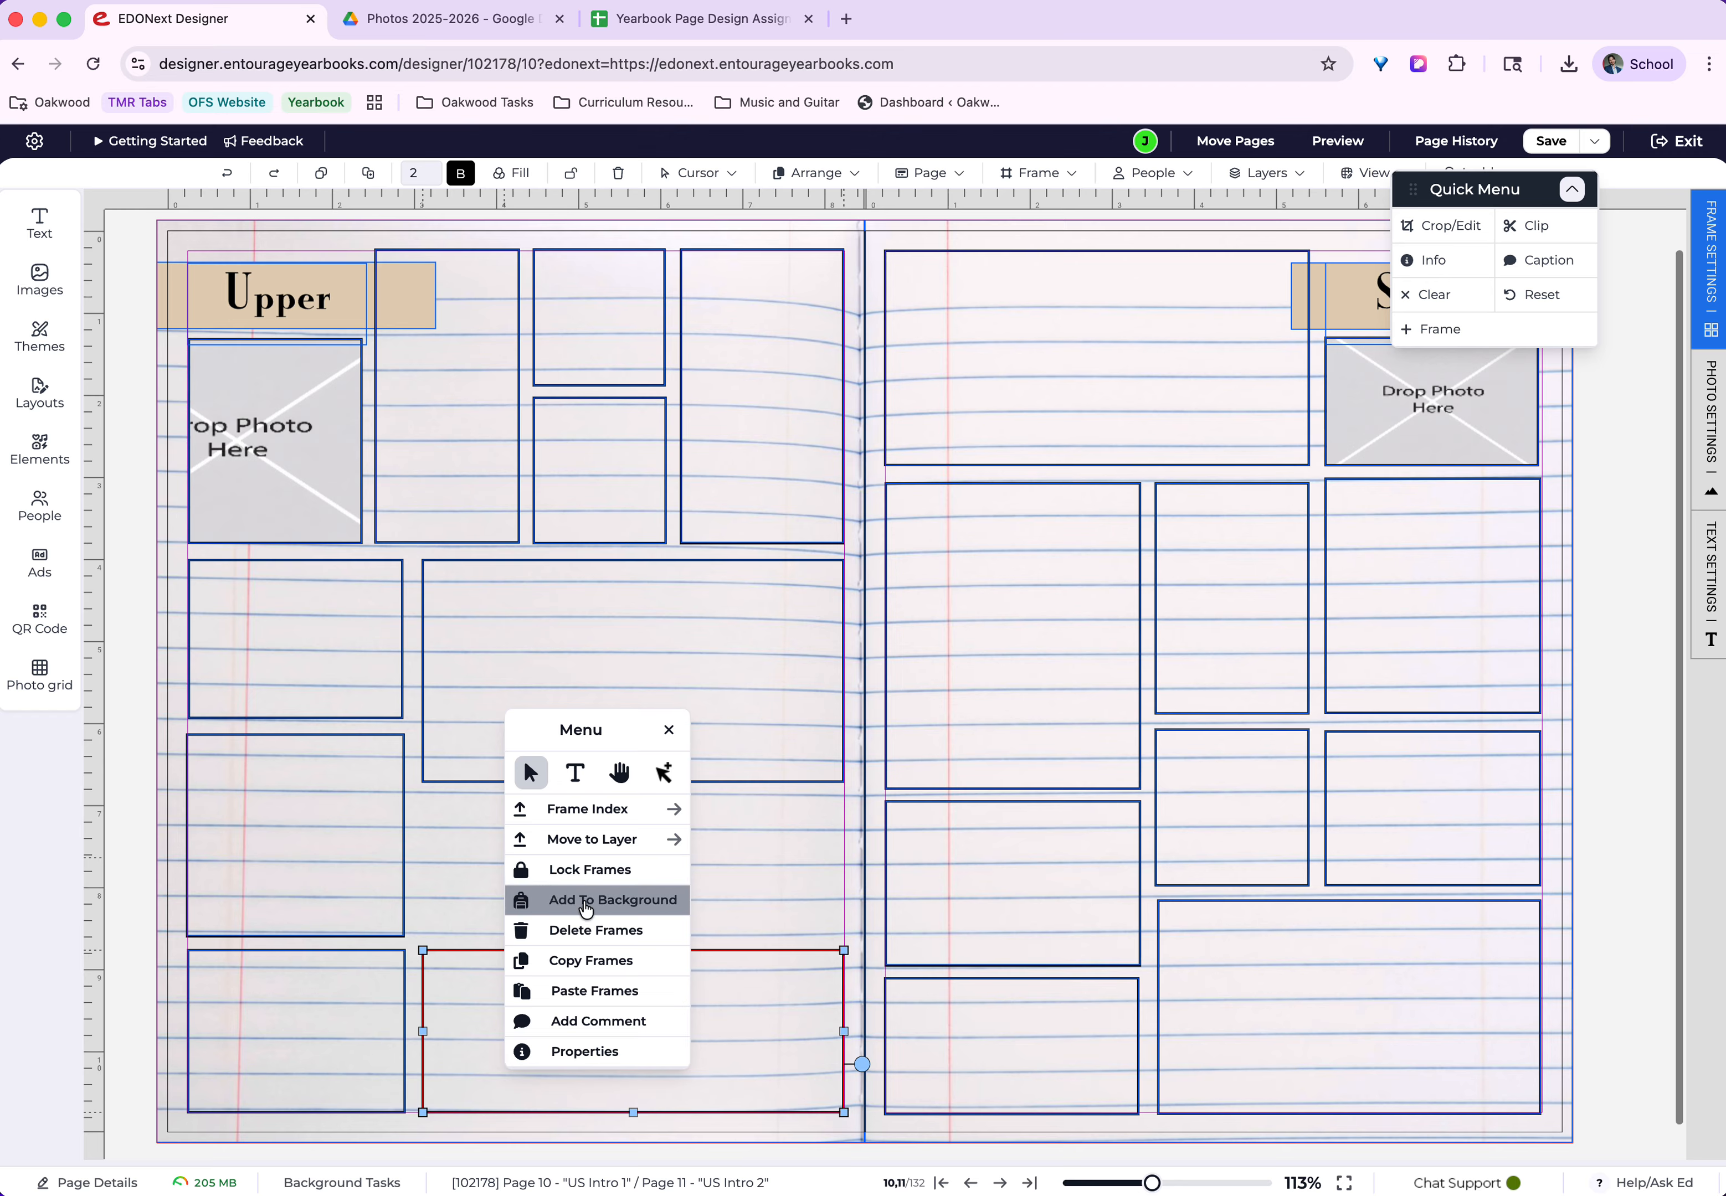
{"action": "left_click", "coordinate": [613, 988]}
{"action": "left_click_drag", "start_coordinate": [597, 1024], "coordinate": [559, 826]}
Delete the copied frame and stretch the remaining lower frame back up to just below the frame above it.
{"action": "key", "text": "BackSpace"}
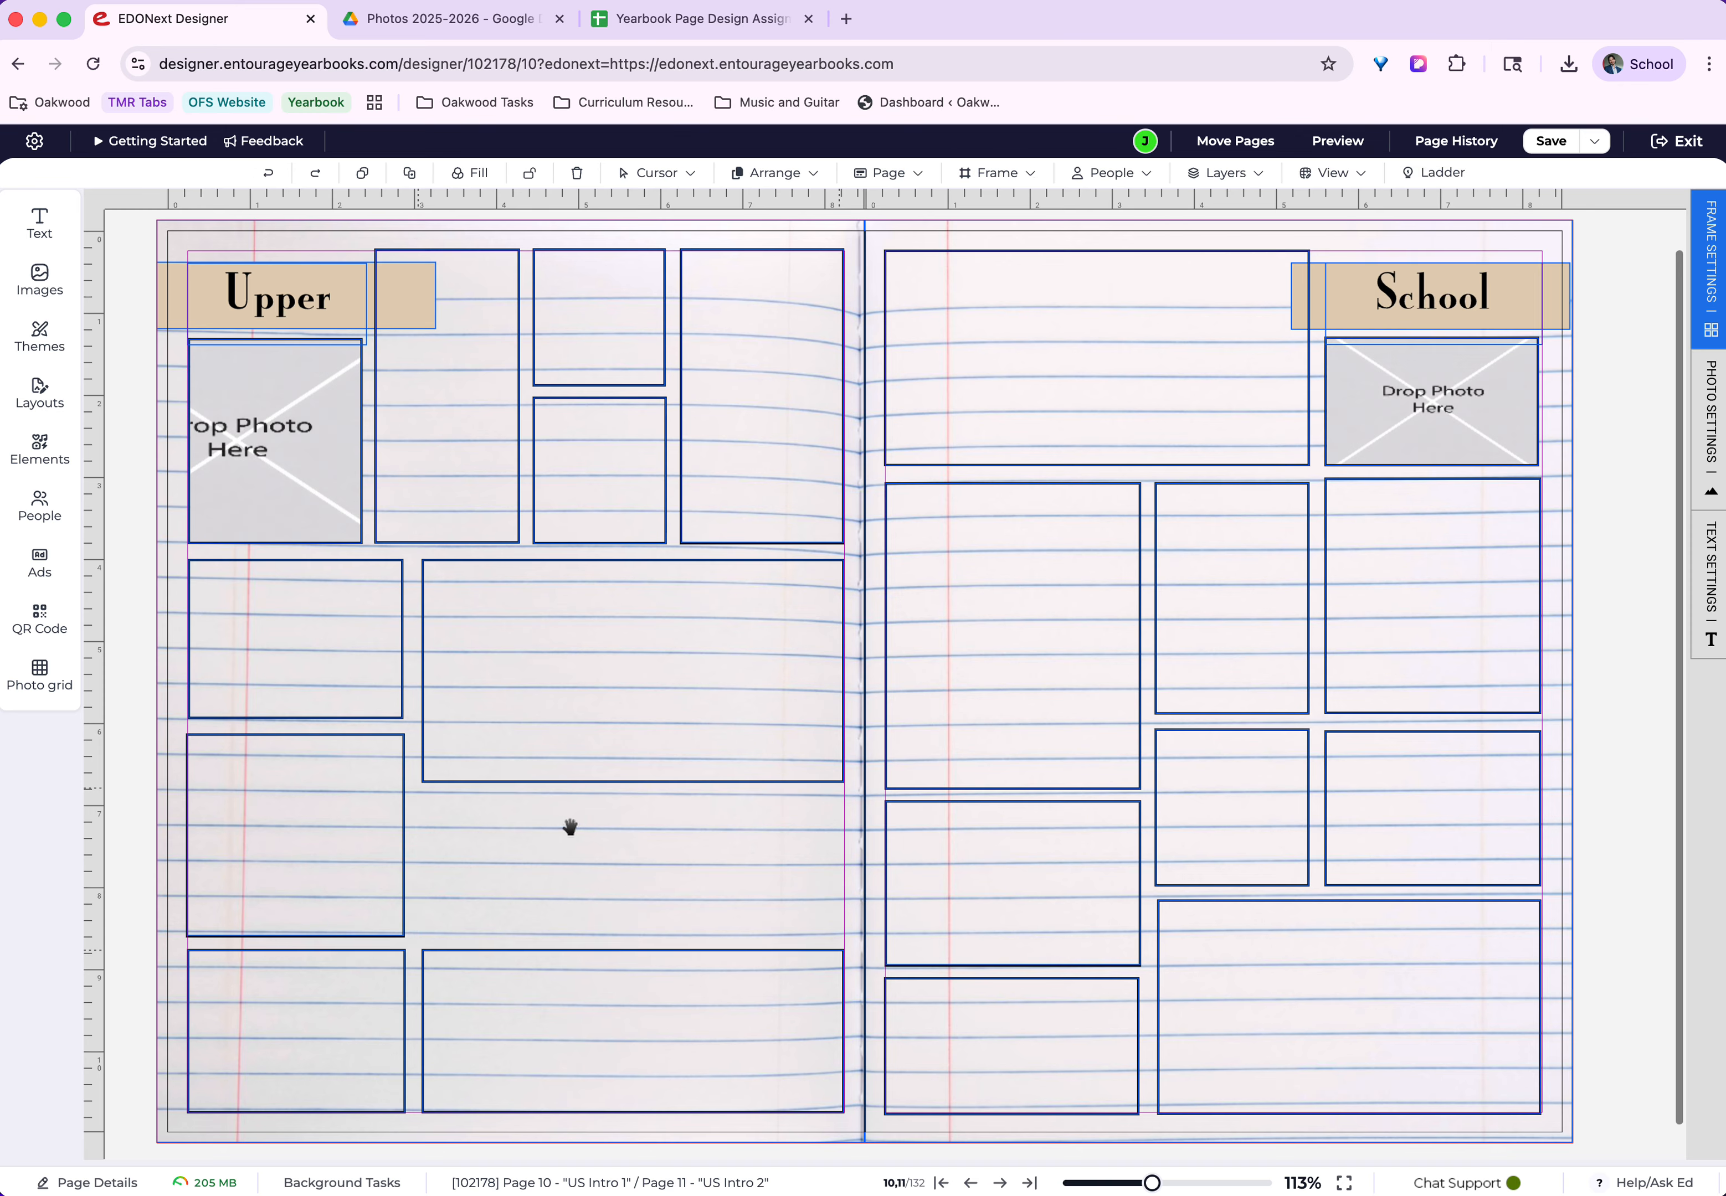
{"action": "left_click", "coordinate": [623, 954]}
{"action": "left_click_drag", "start_coordinate": [633, 950], "coordinate": [619, 794]}
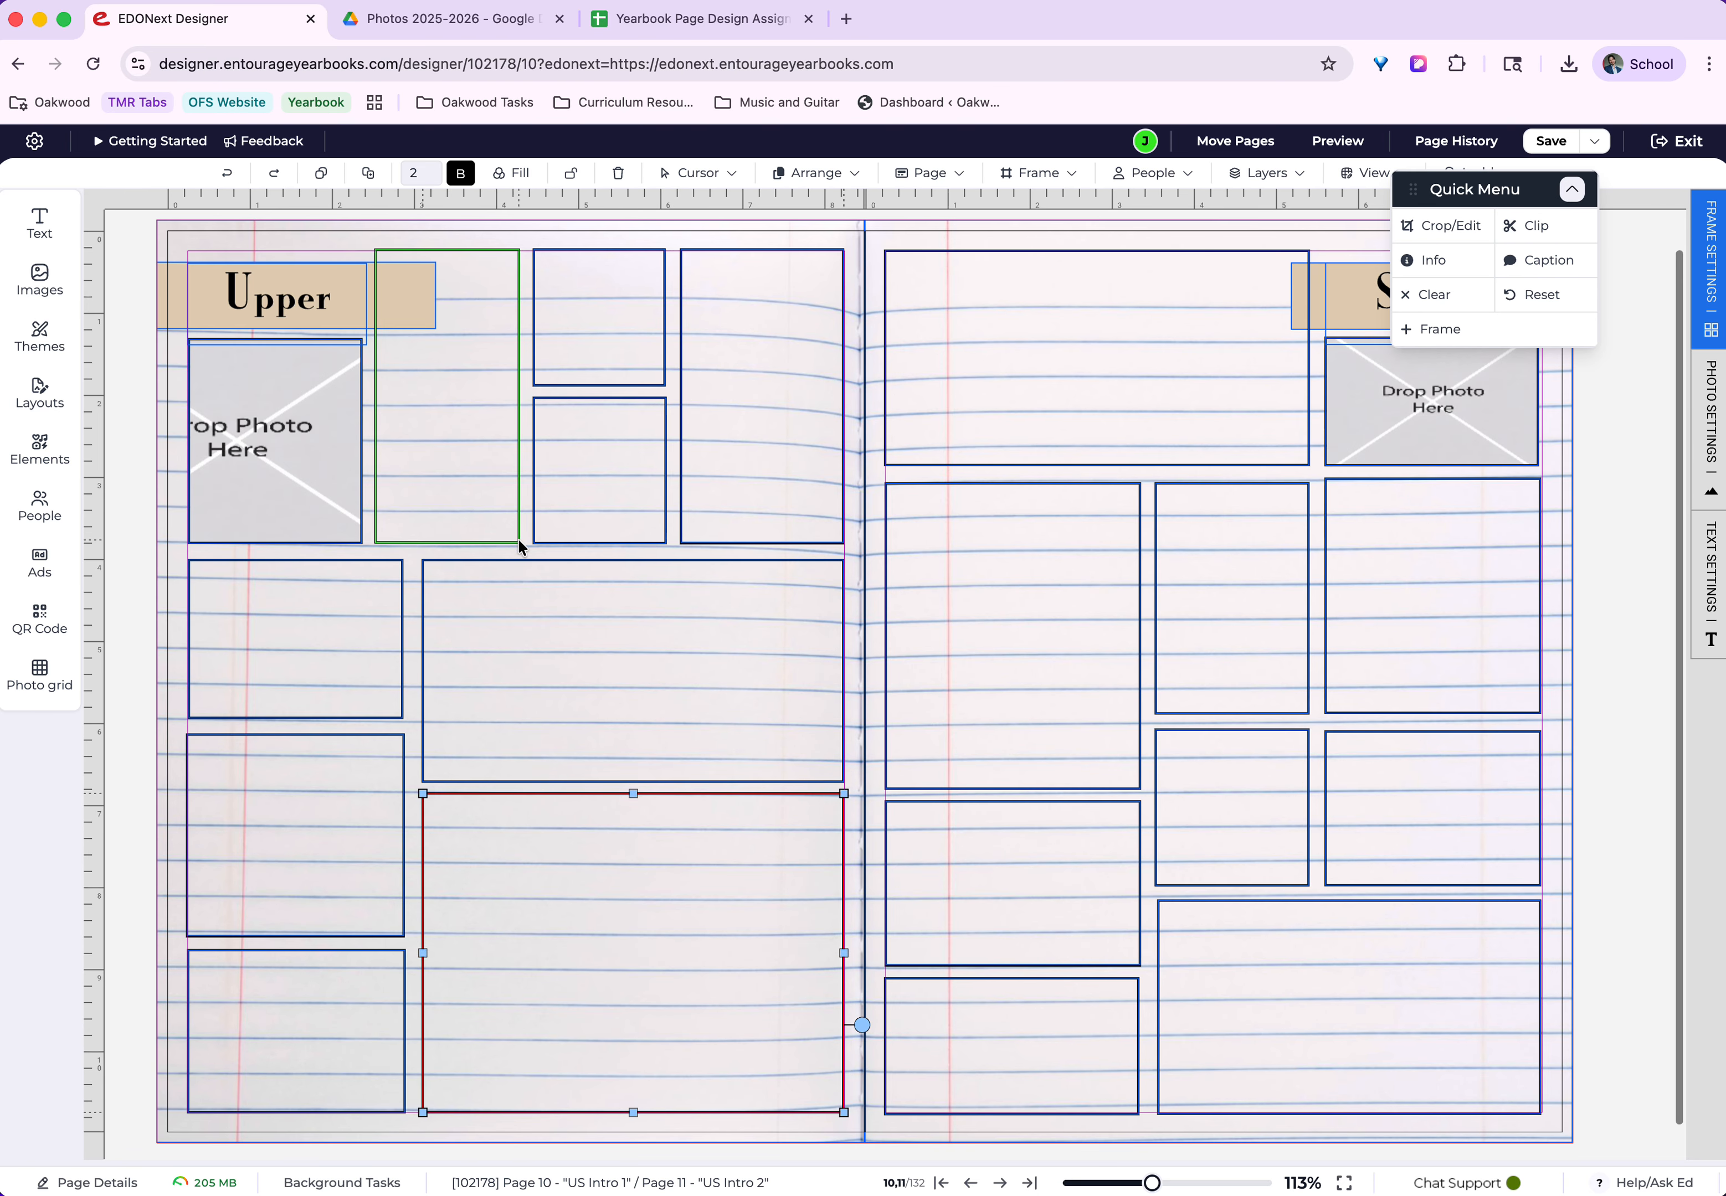
Move the Quick Menu clear of the toolbar and create an image category named Upper School Intro.
{"action": "left_click_drag", "start_coordinate": [1494, 191], "coordinate": [1526, 215]}
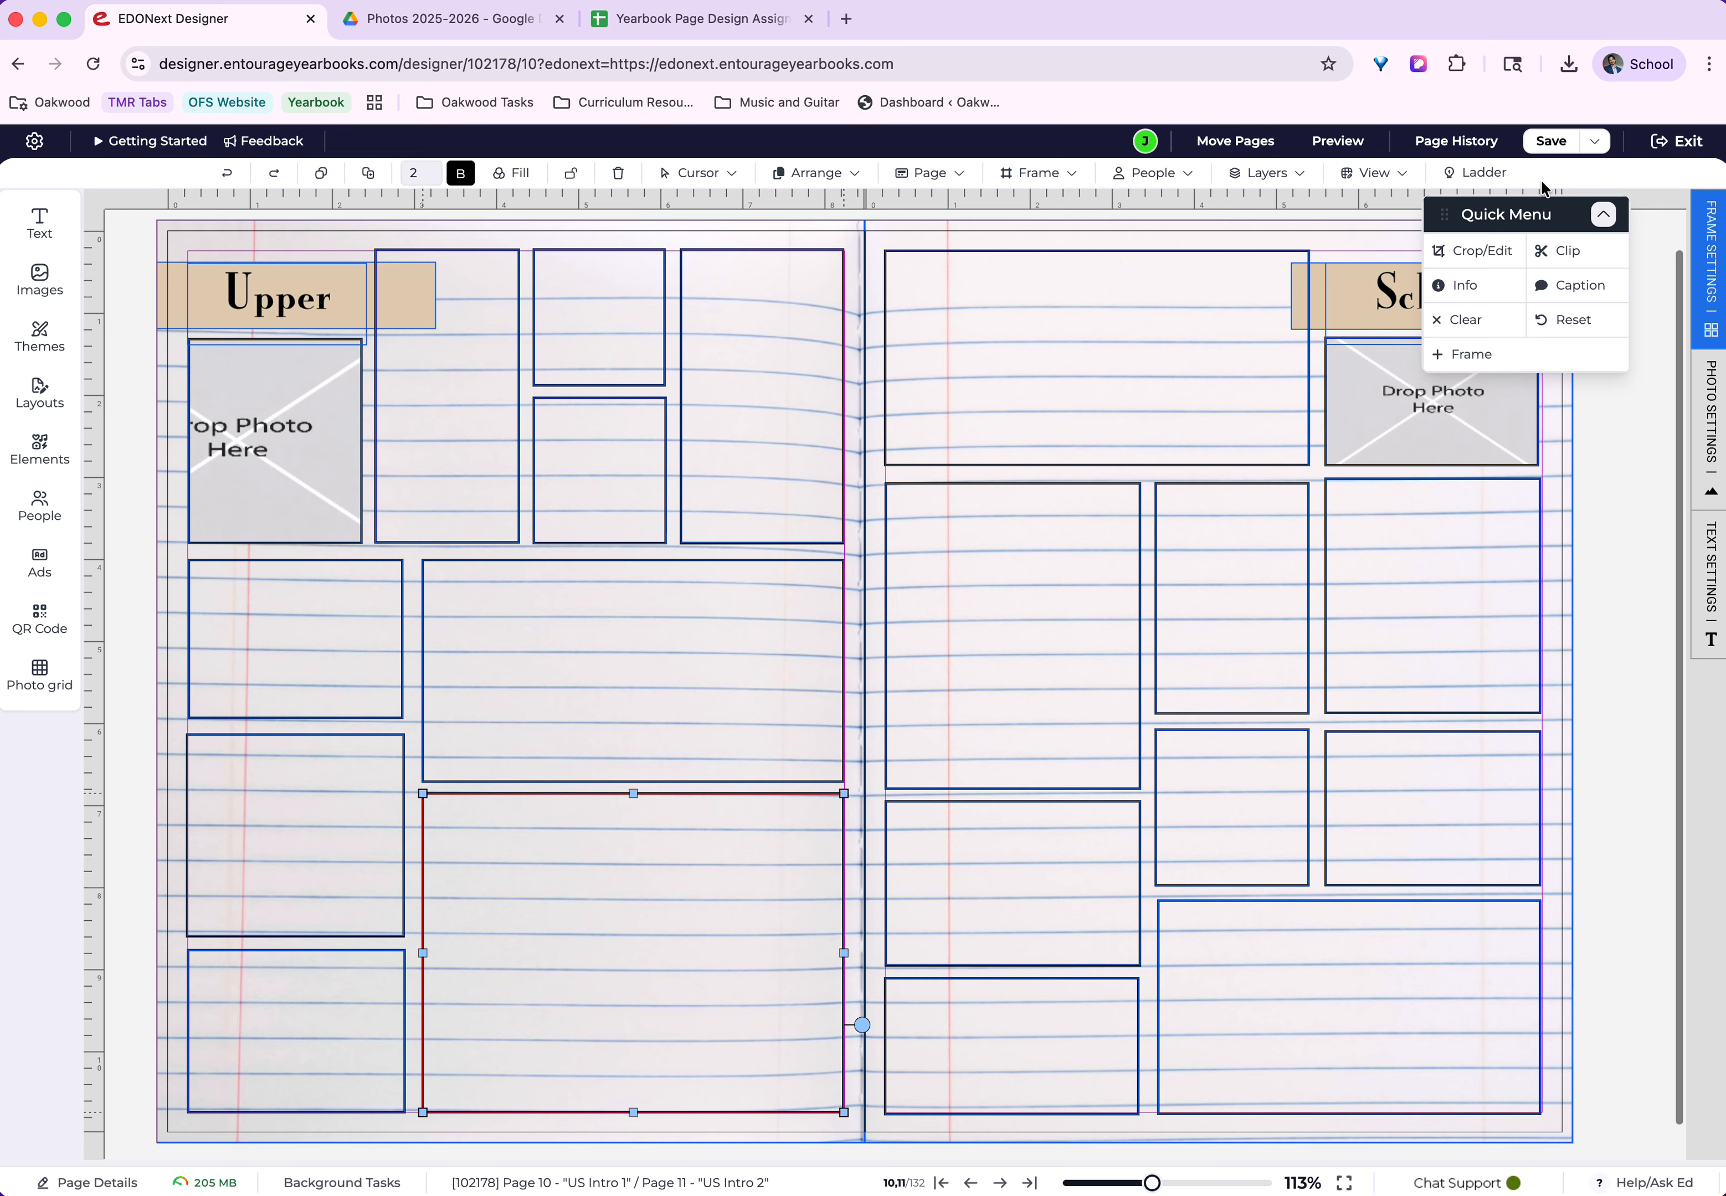
{"action": "left_click", "coordinate": [39, 280]}
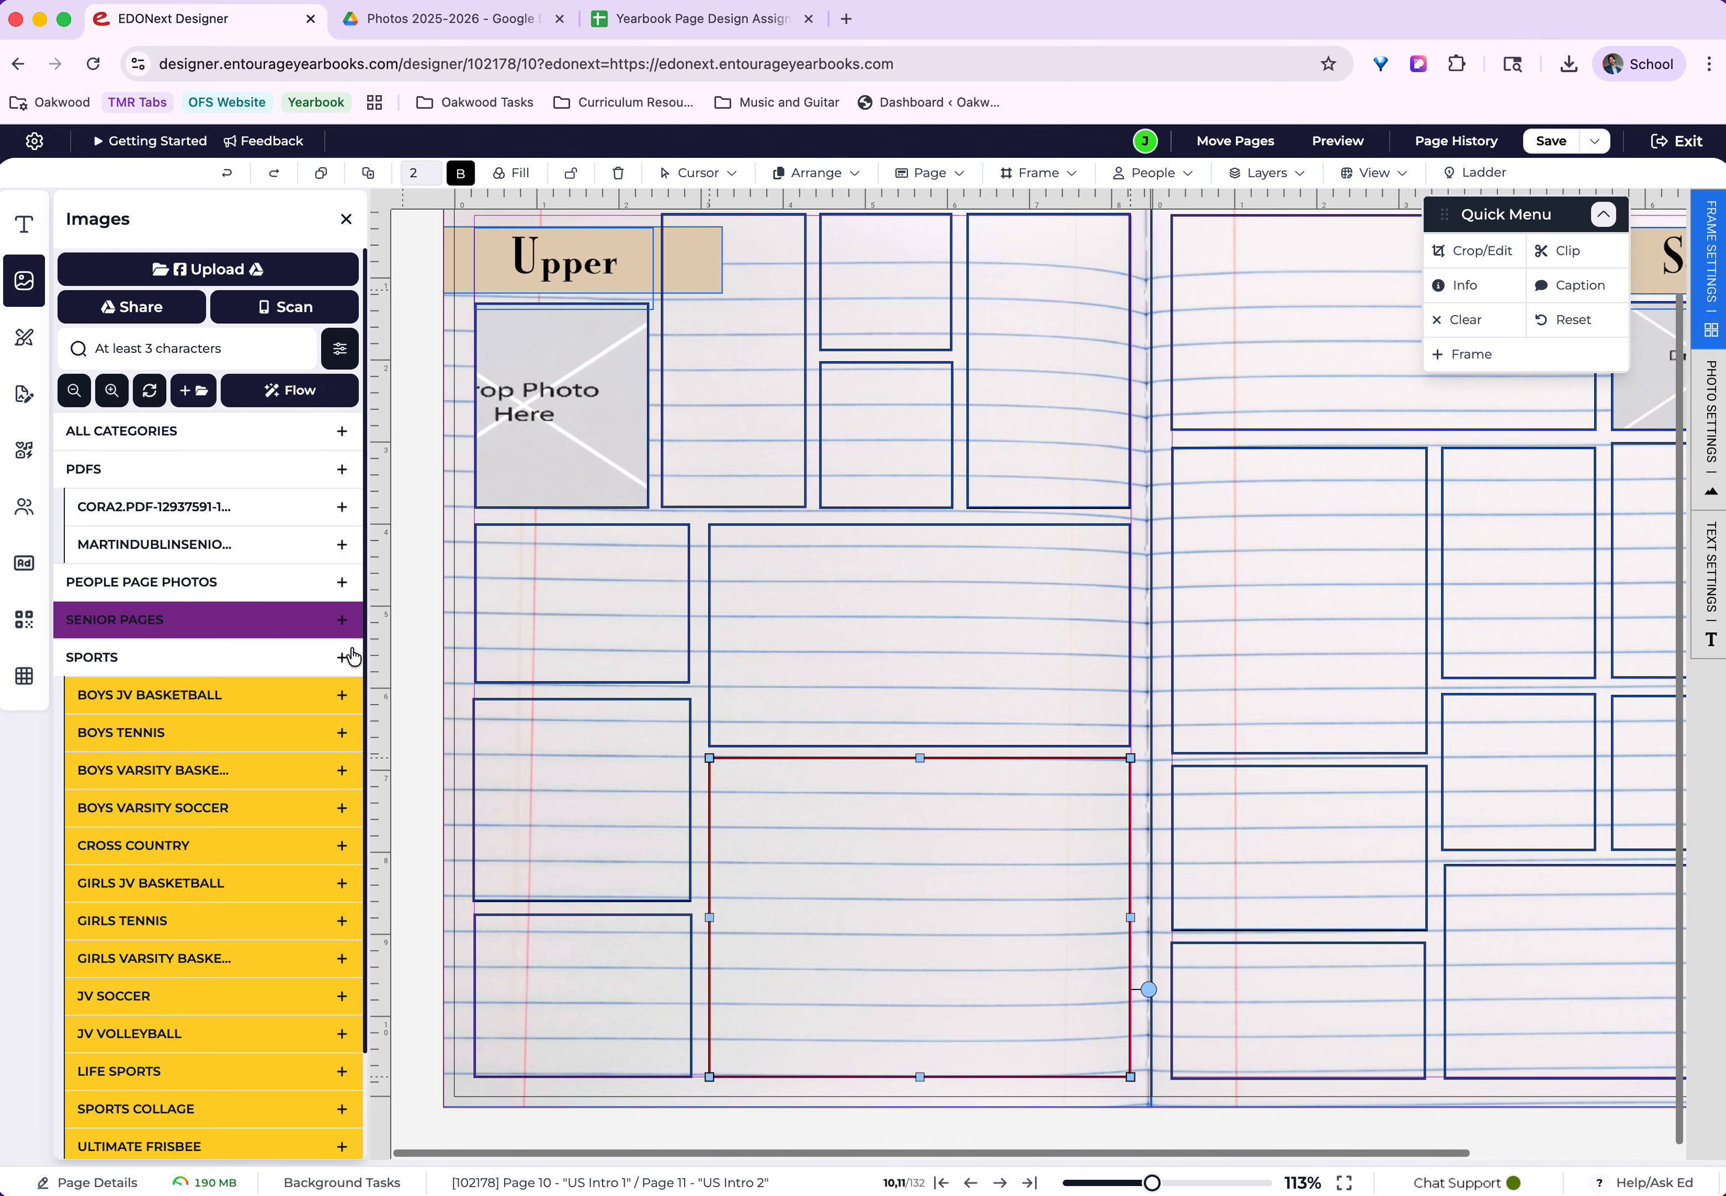
{"action": "left_click", "coordinate": [191, 404]}
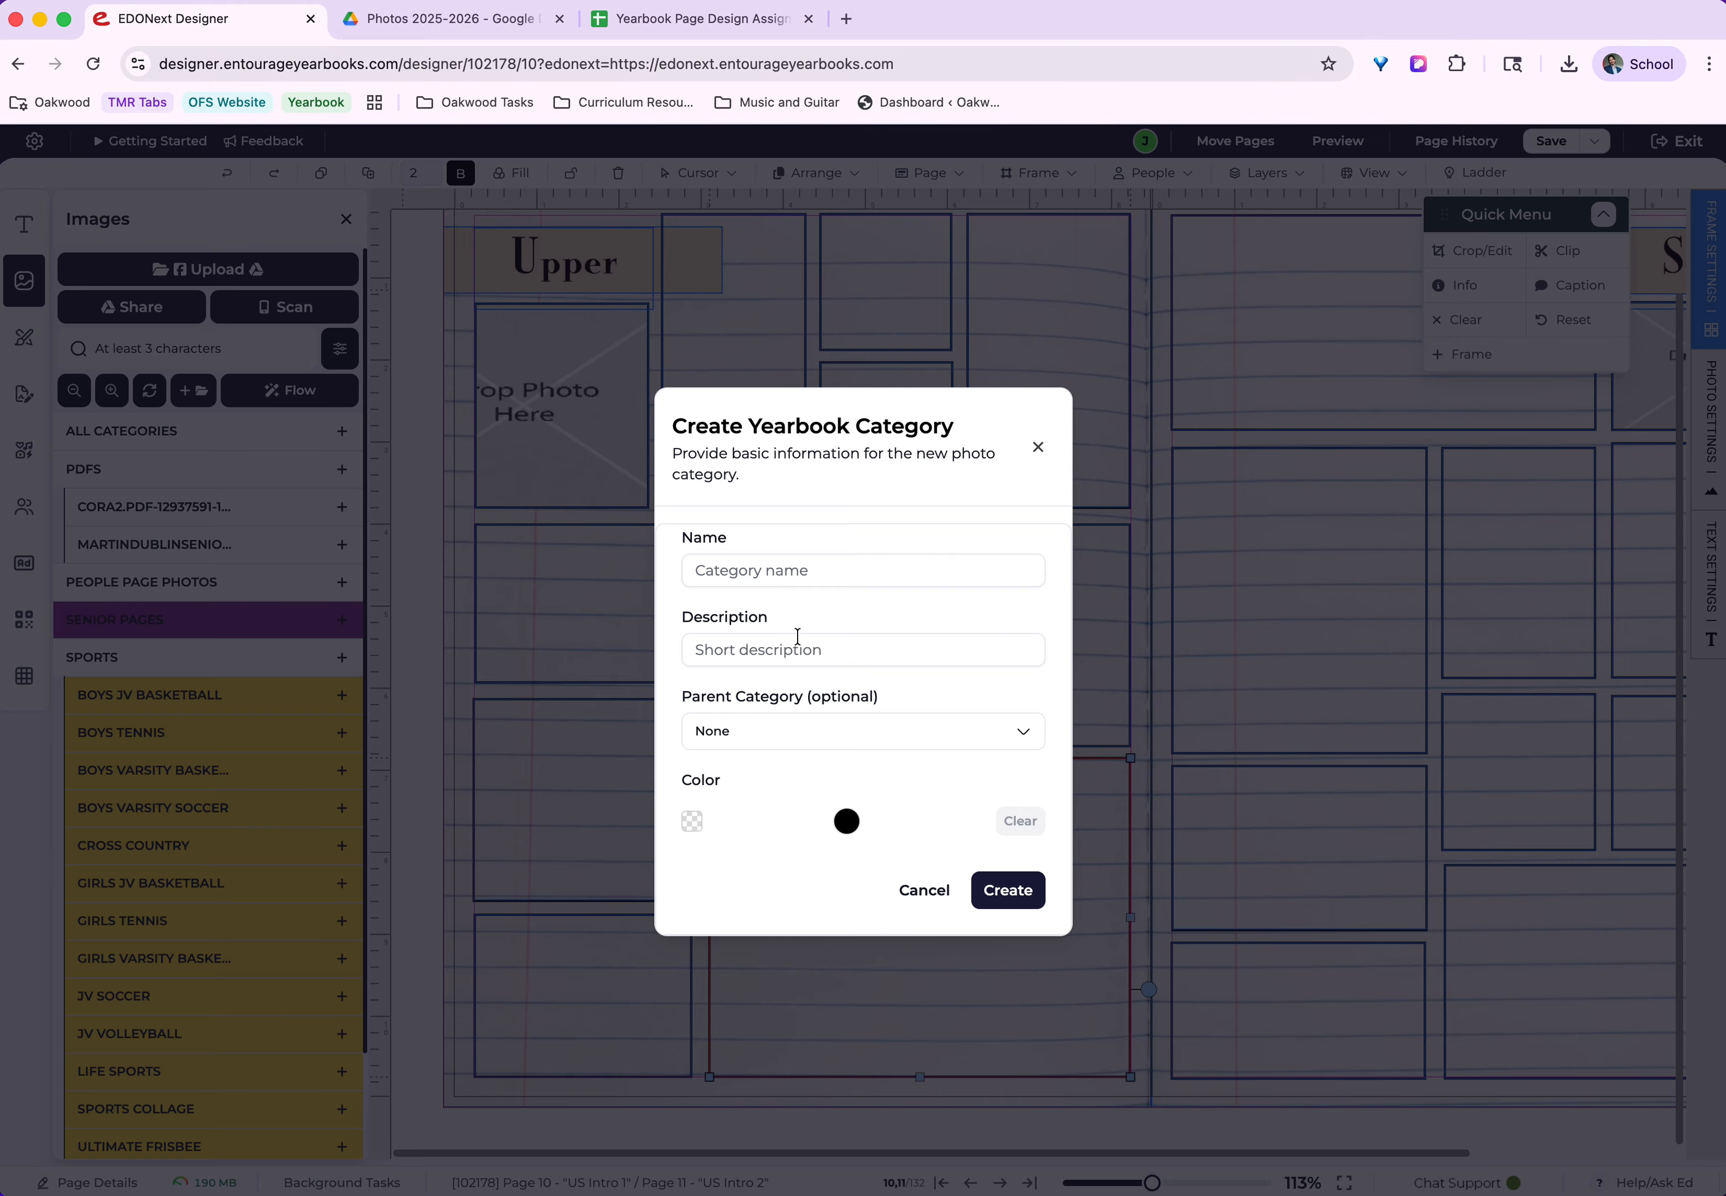
{"action": "left_click", "coordinate": [798, 562]}
{"action": "type", "text": "Upper School Intr"}
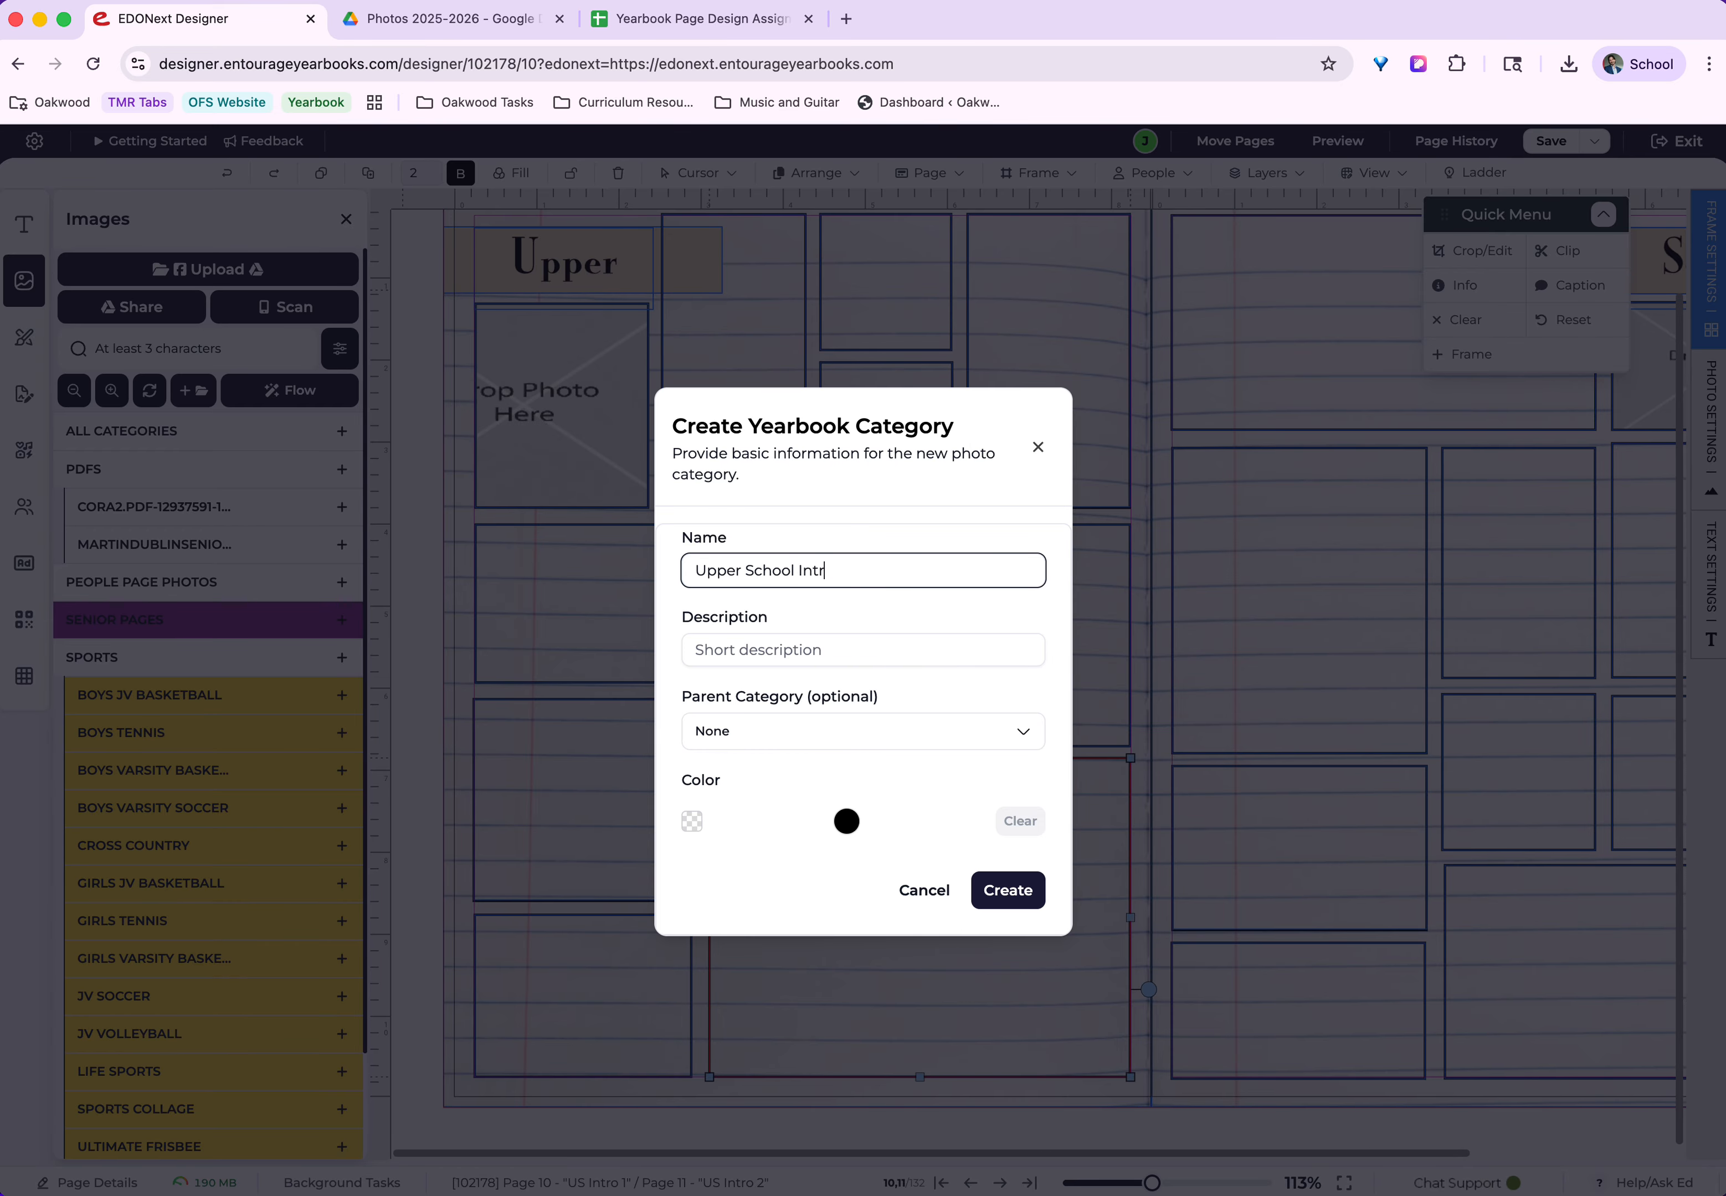
{"action": "type", "text": "o"}
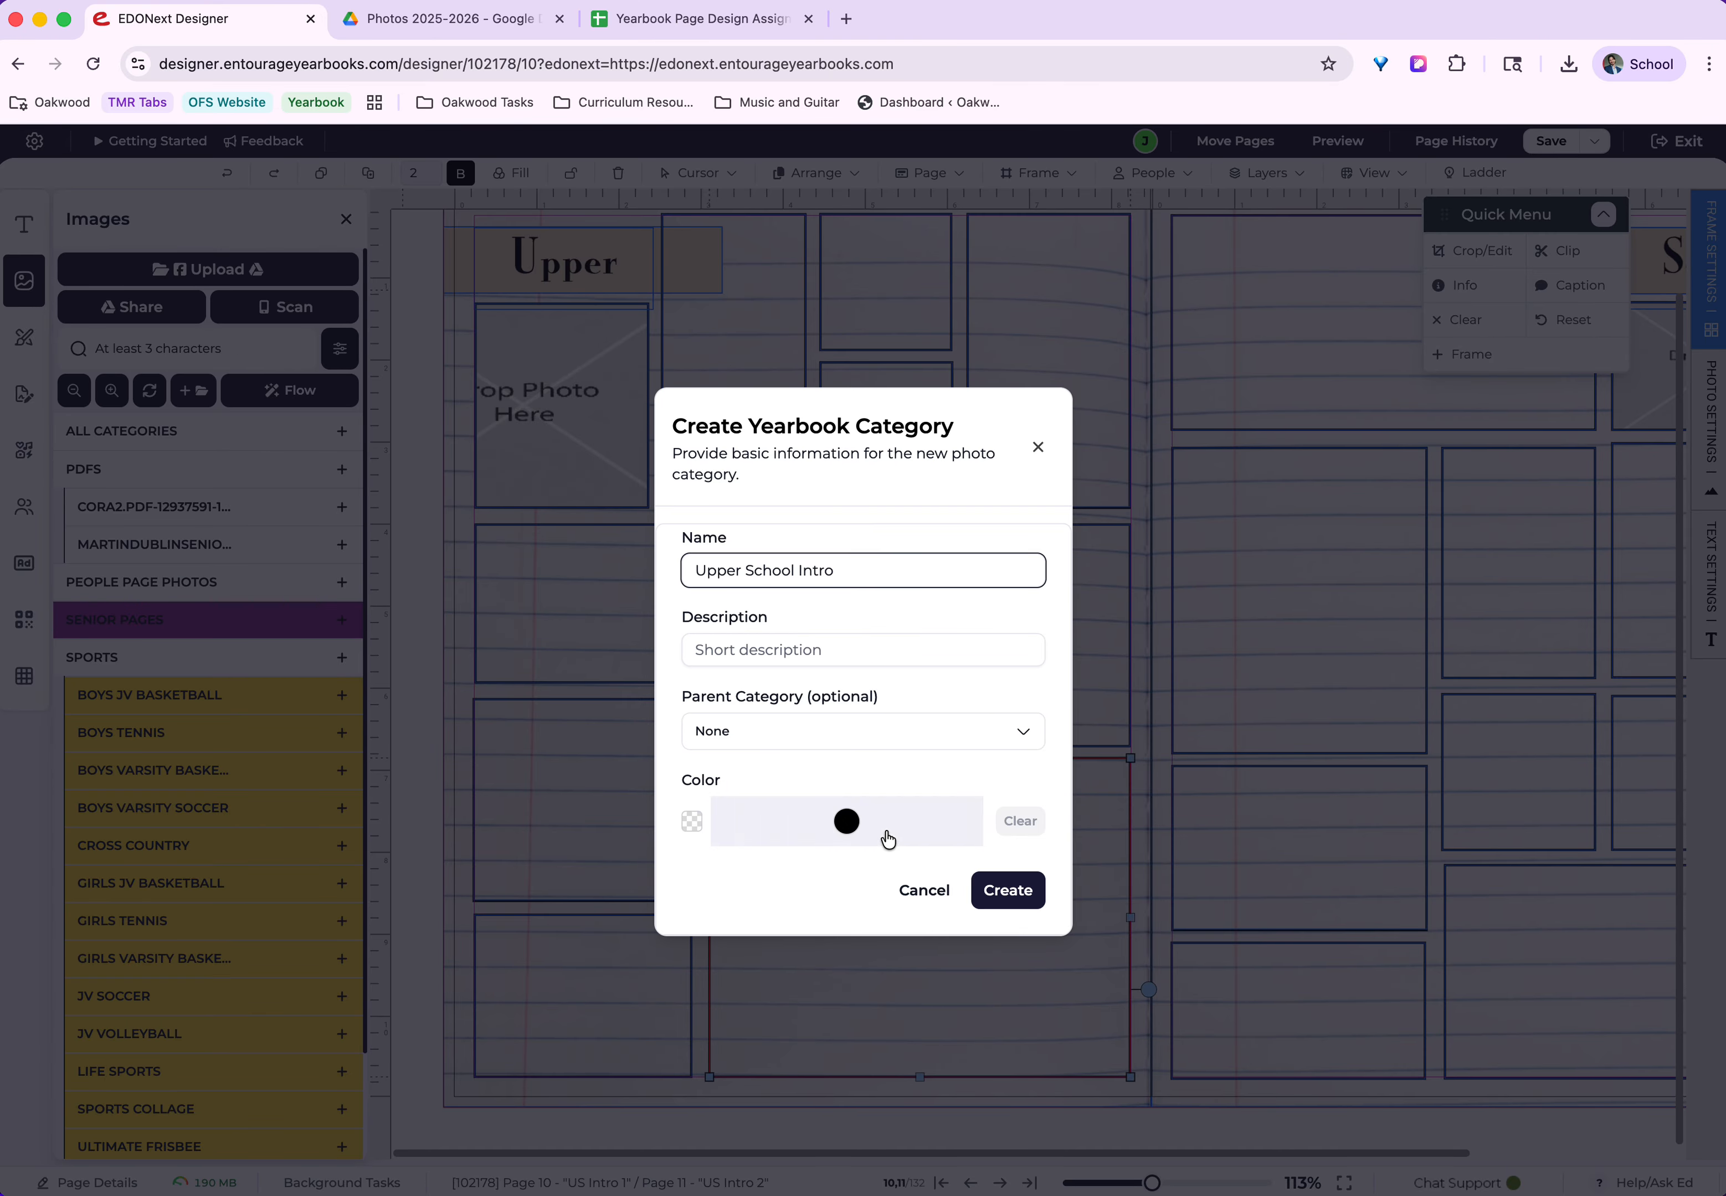
{"action": "left_click", "coordinate": [1006, 892]}
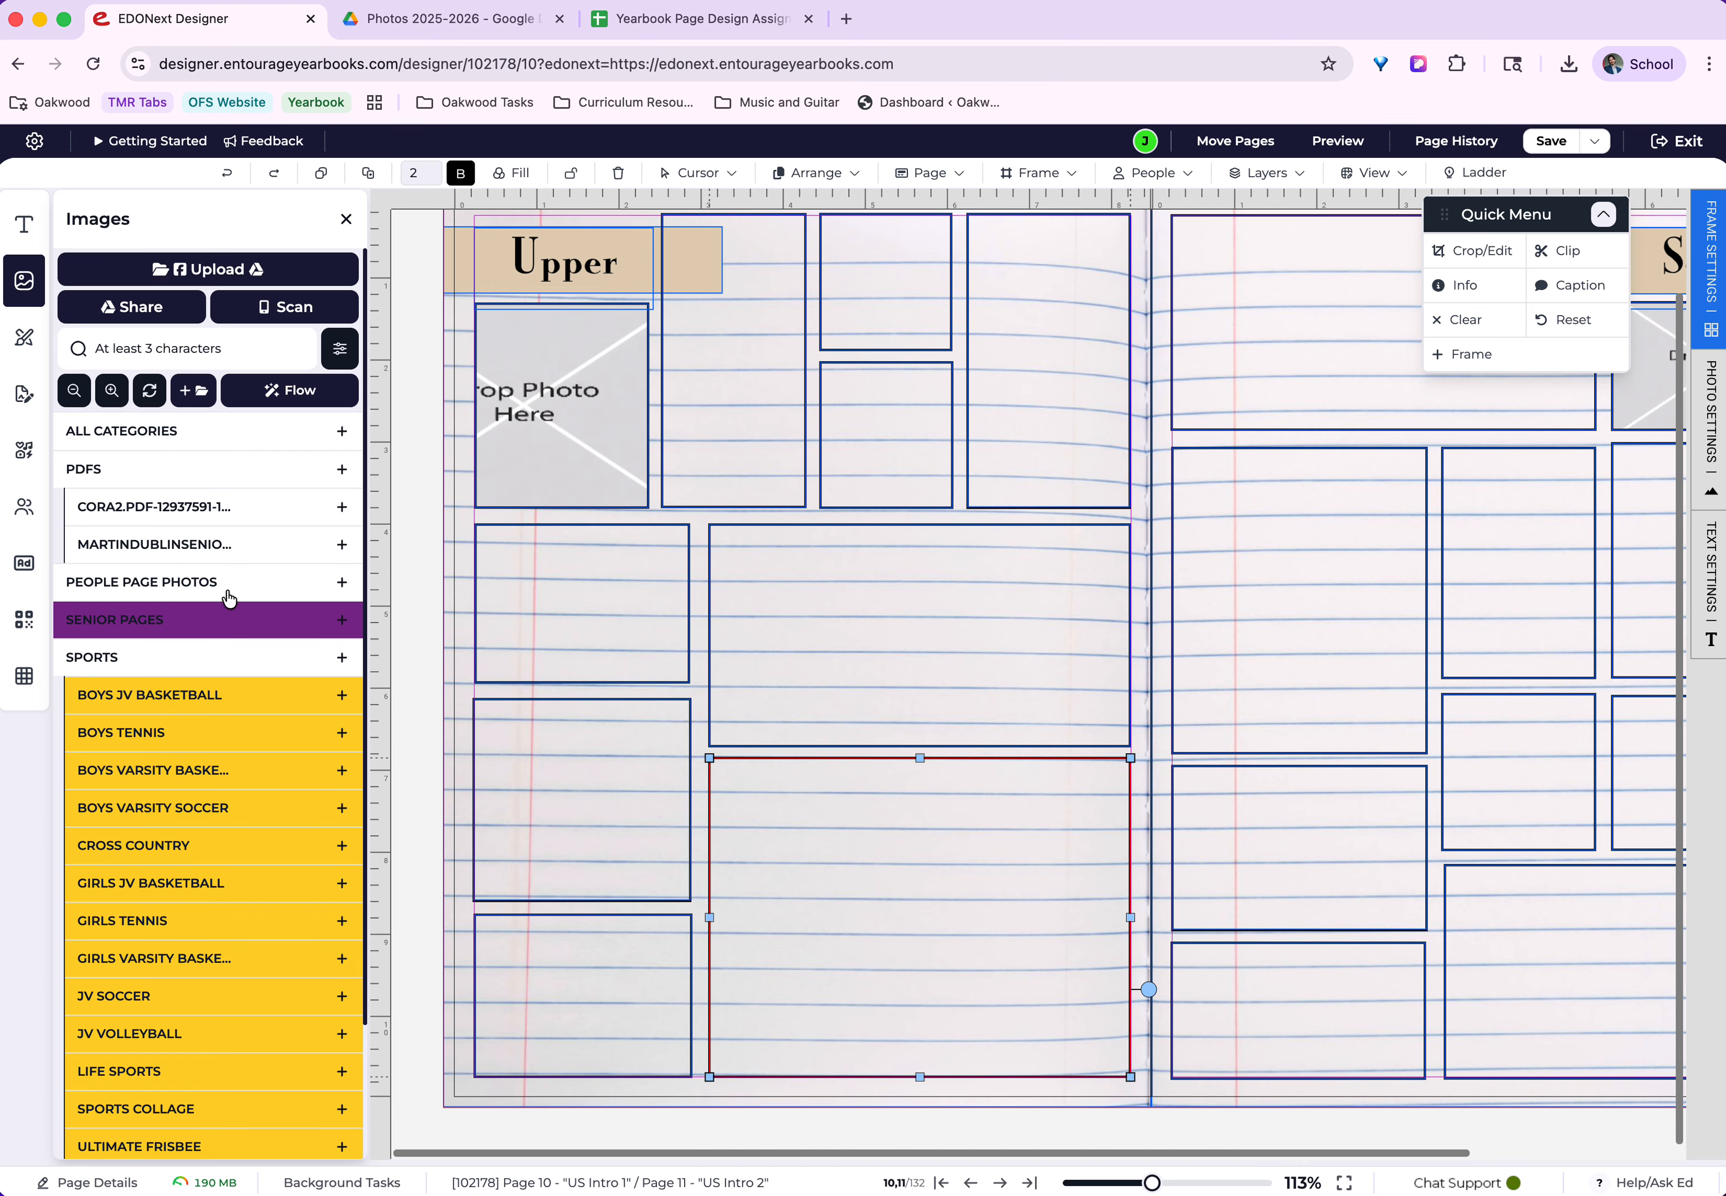
{"action": "scroll", "coordinate": [239, 720], "scroll_direction": "down", "scroll_amount": 4}
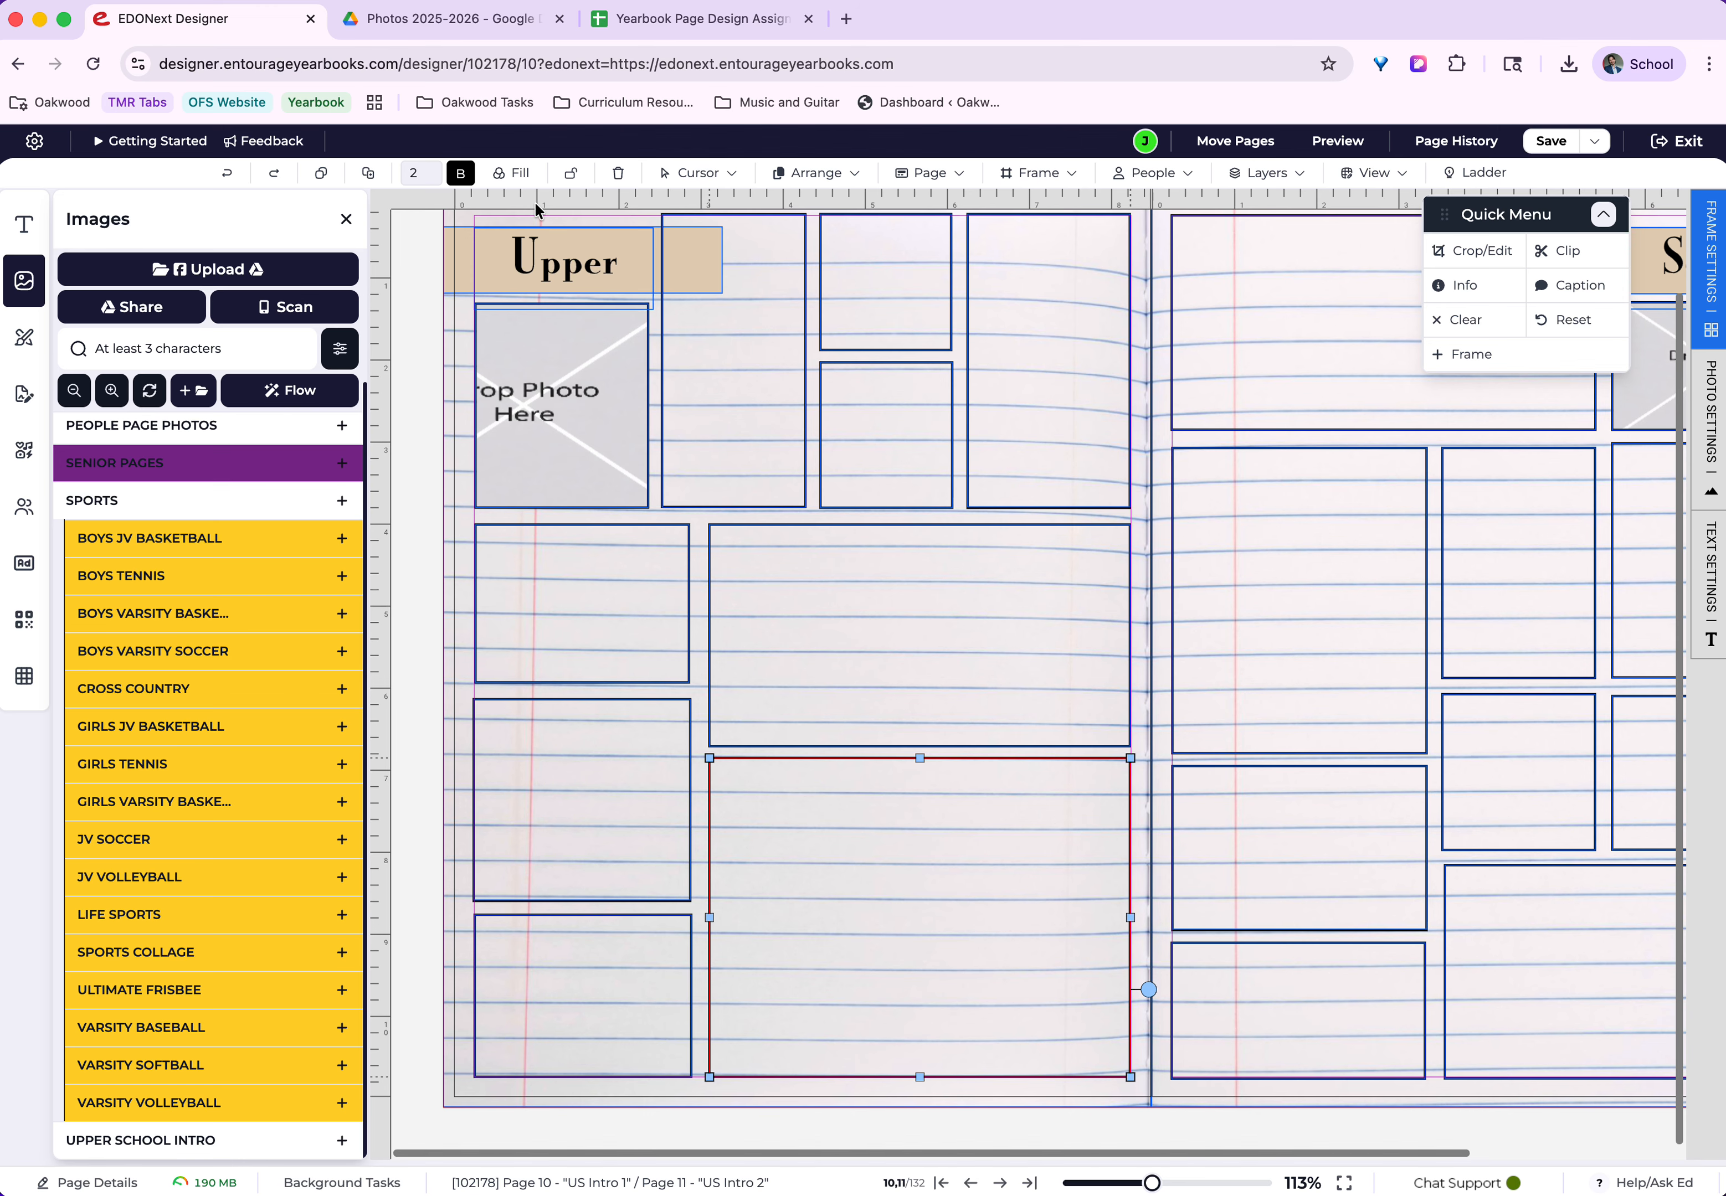
Switch to the Photos 2025-2026 shared drive in Google Drive and review its members and their access roles.
{"action": "left_click", "coordinate": [451, 19]}
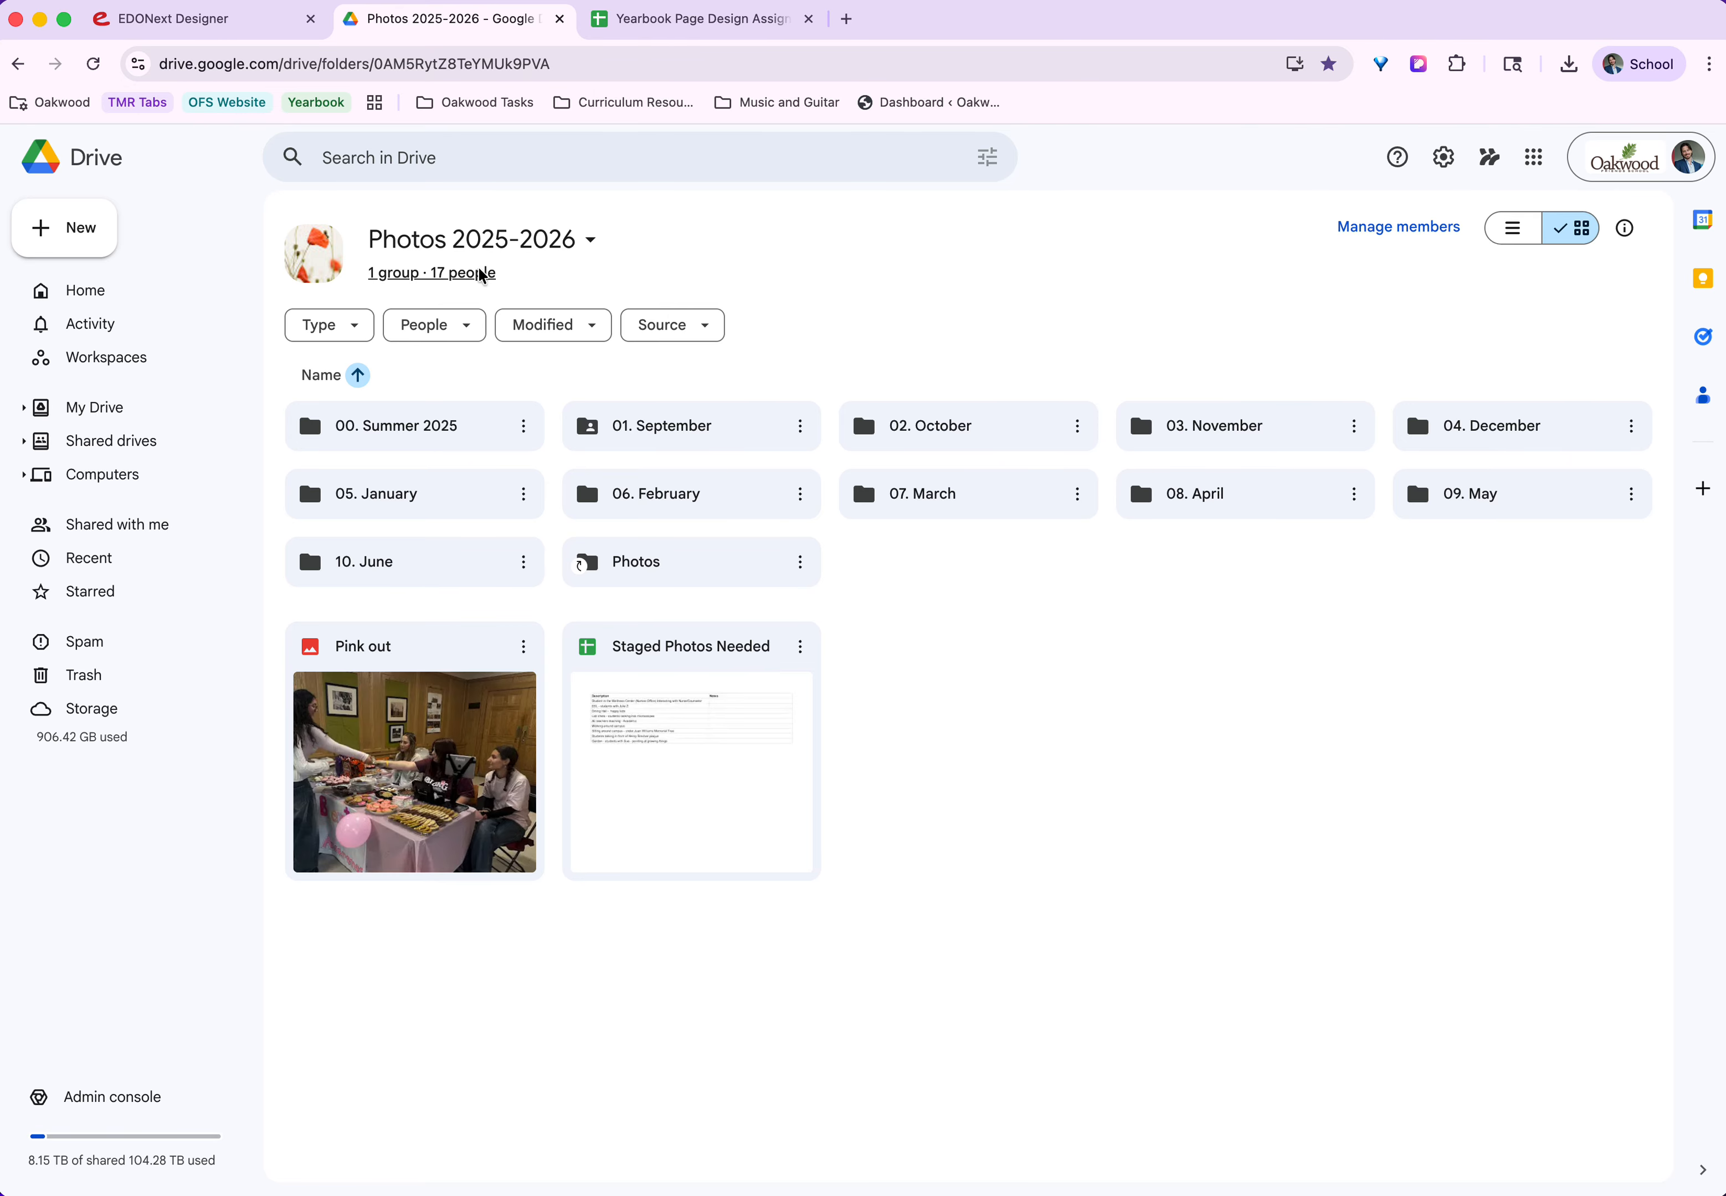
{"action": "left_click", "coordinate": [455, 273]}
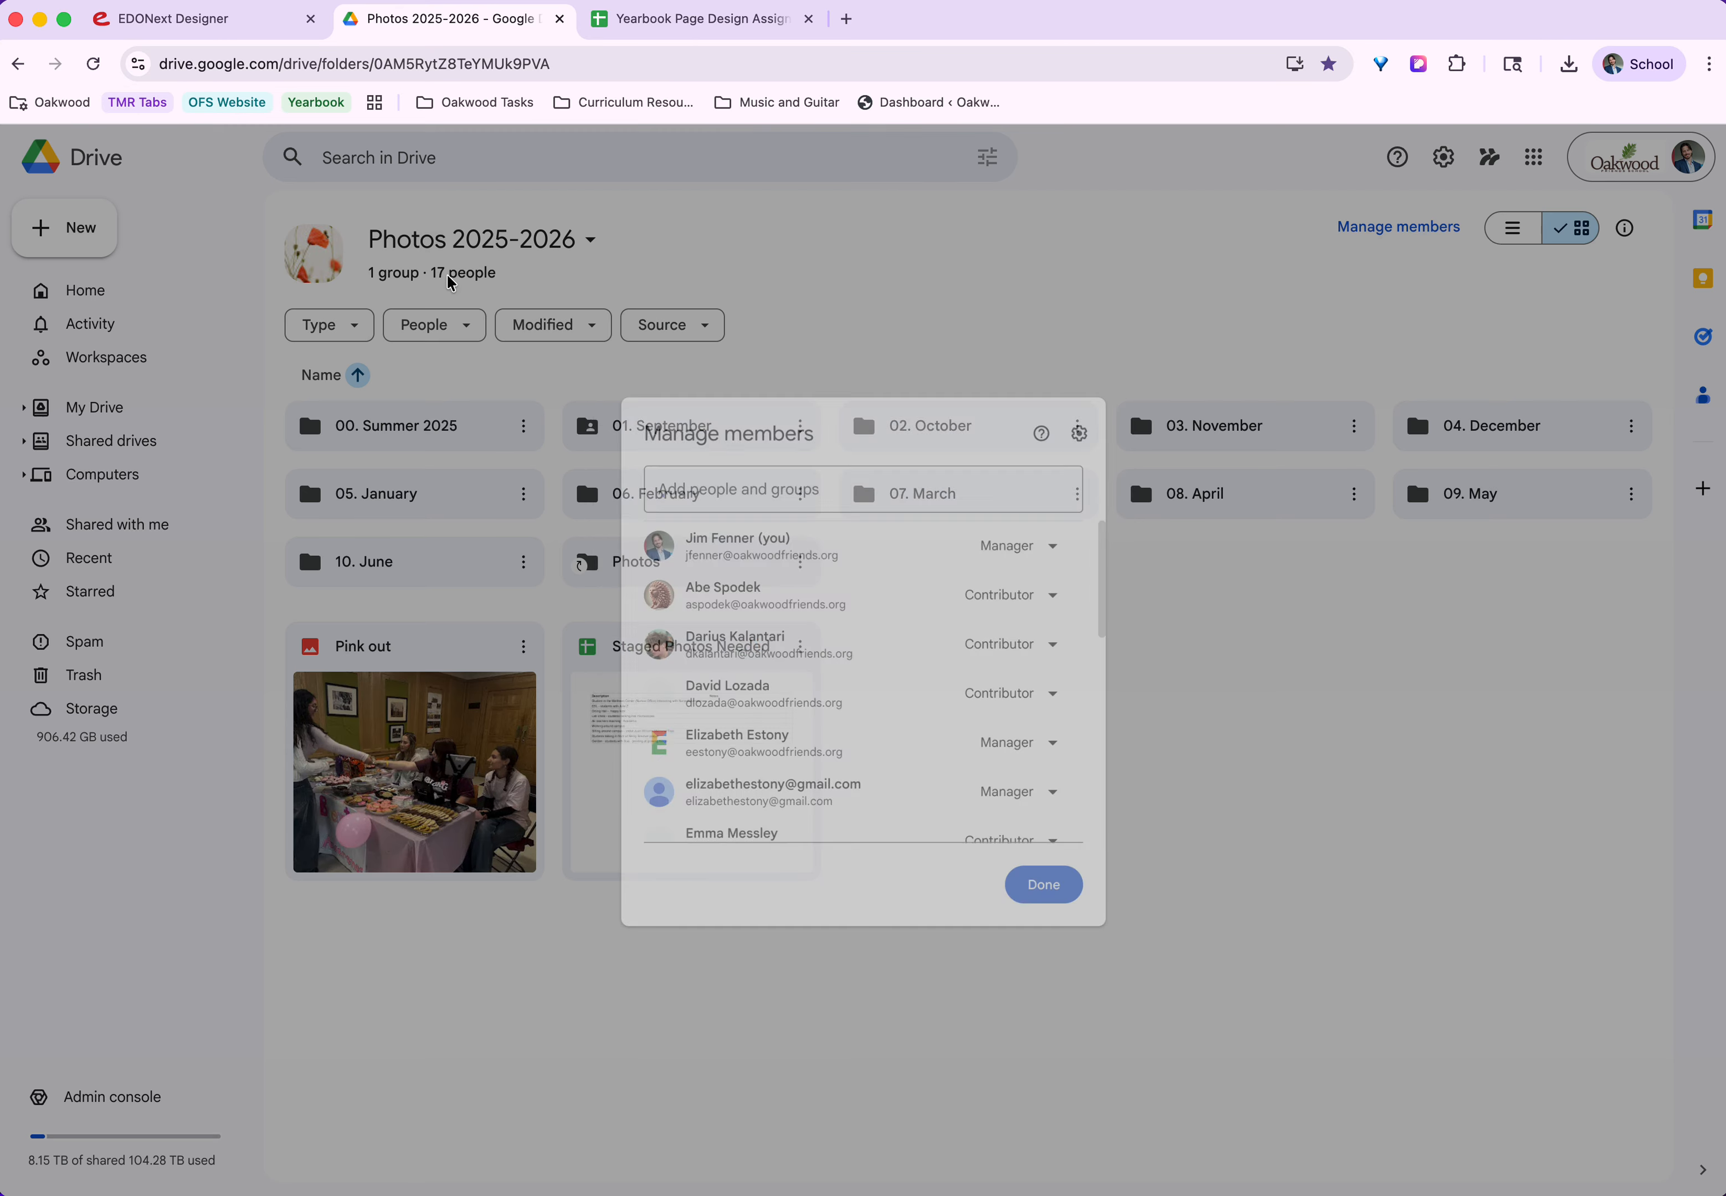
{"action": "scroll", "coordinate": [962, 643], "scroll_direction": "down", "scroll_amount": 1}
{"action": "scroll", "coordinate": [992, 644], "scroll_direction": "down", "scroll_amount": 10}
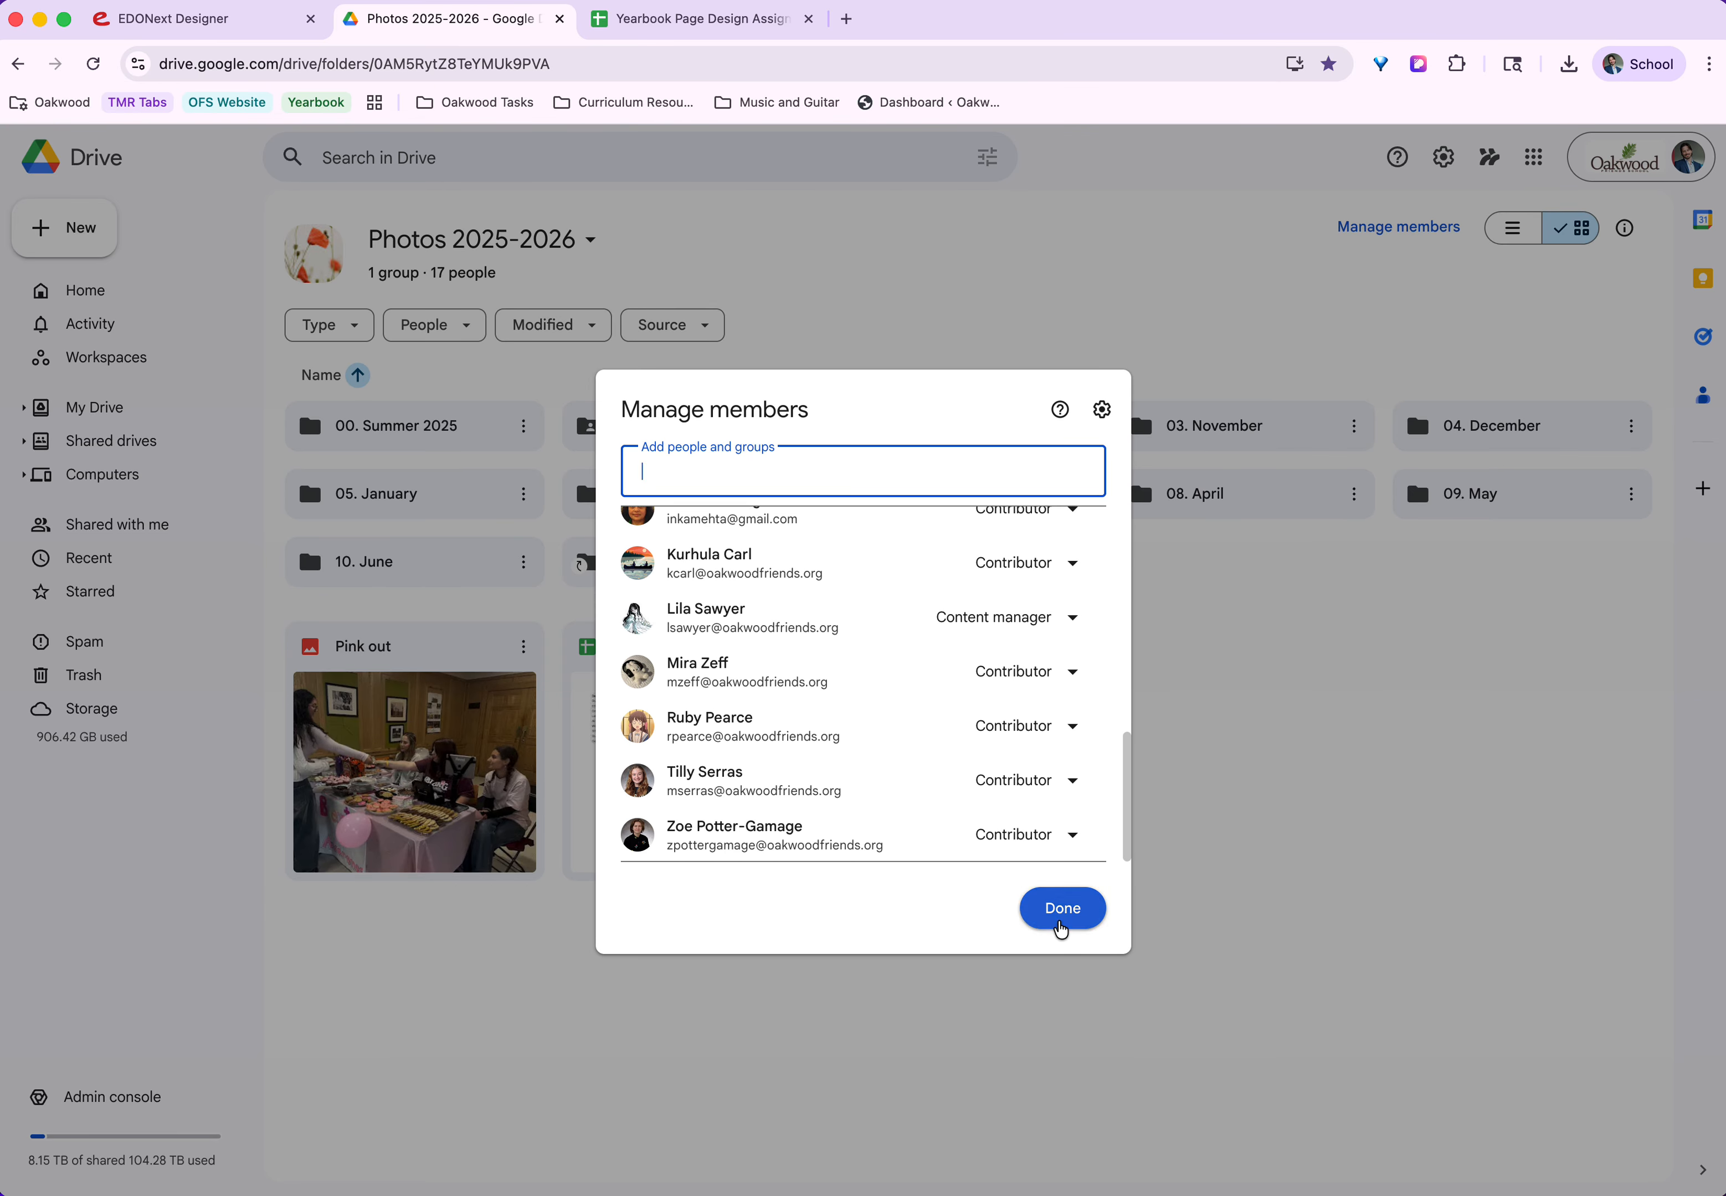
Close the member list and search Drive for "photos 2025", dismissing the suggestions to stay in the shared drive.
{"action": "left_click", "coordinate": [1063, 908]}
{"action": "left_click", "coordinate": [438, 152]}
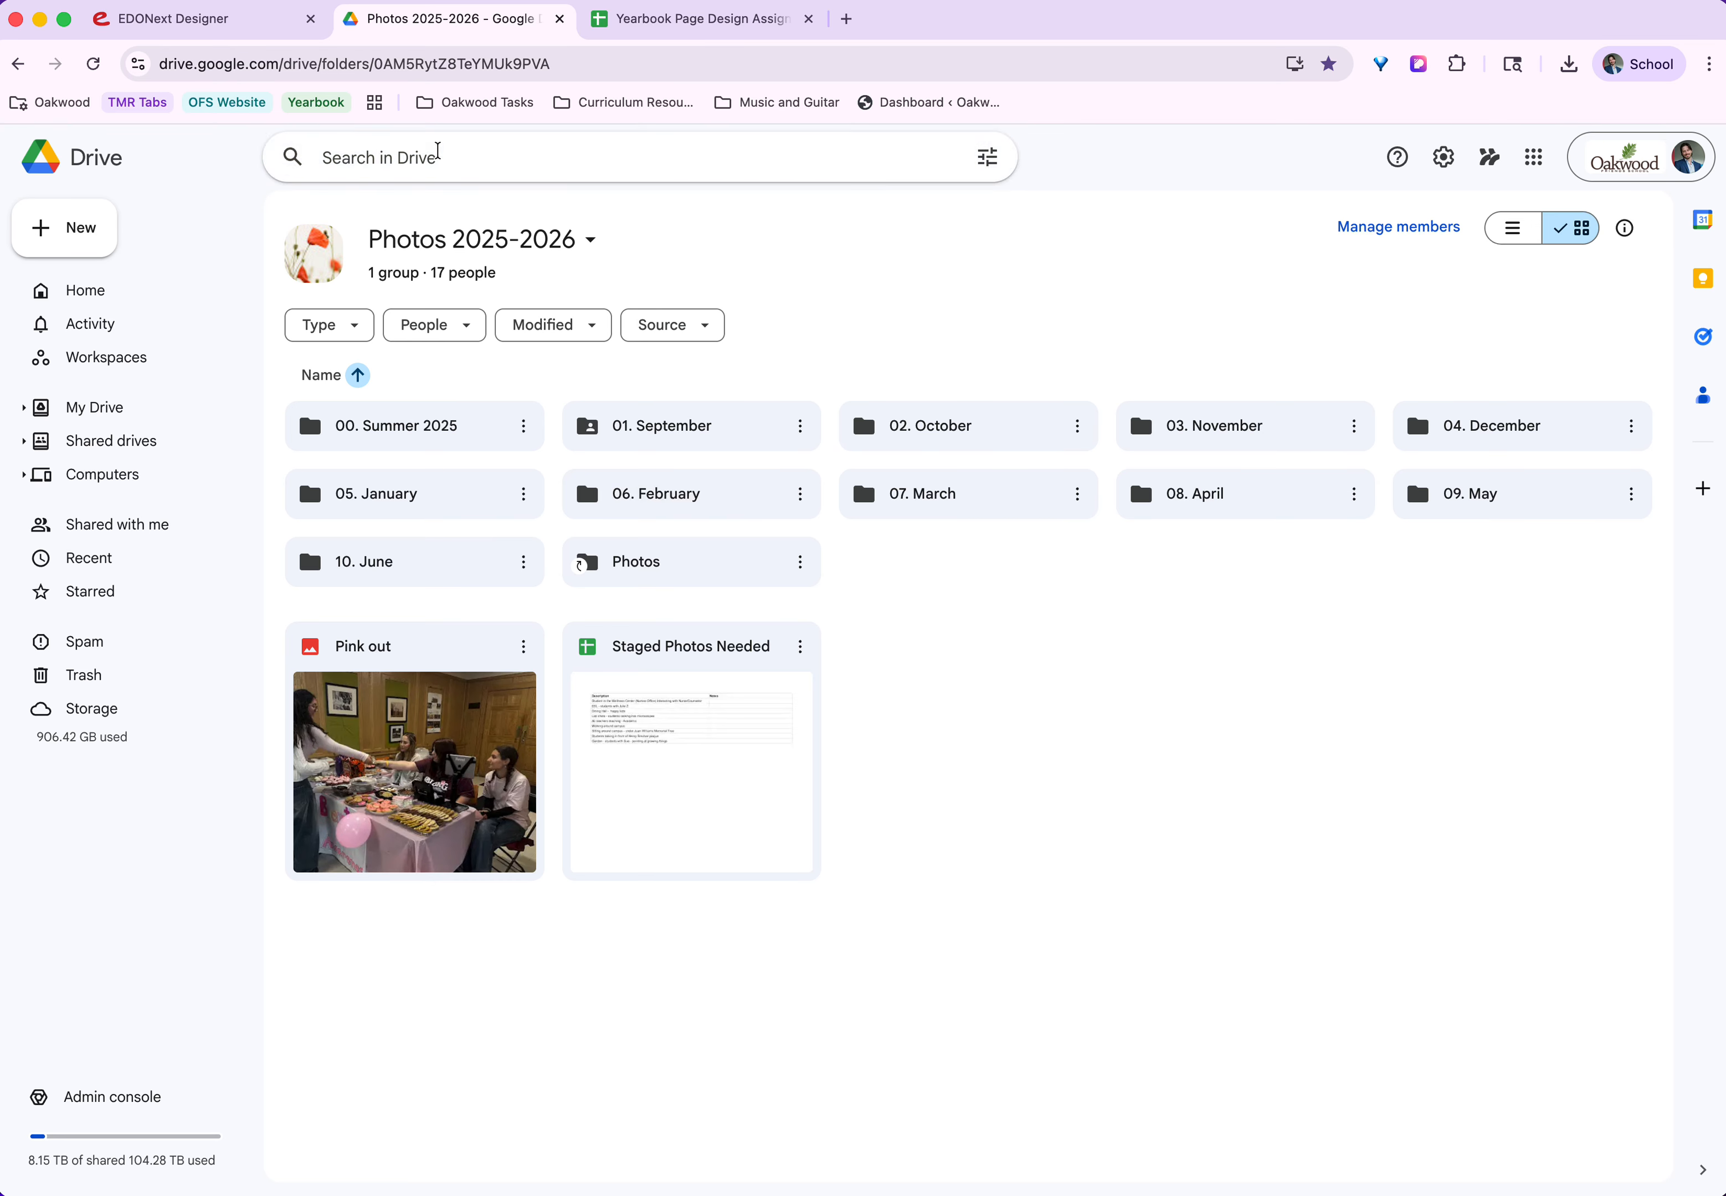
{"action": "type", "text": "phot"}
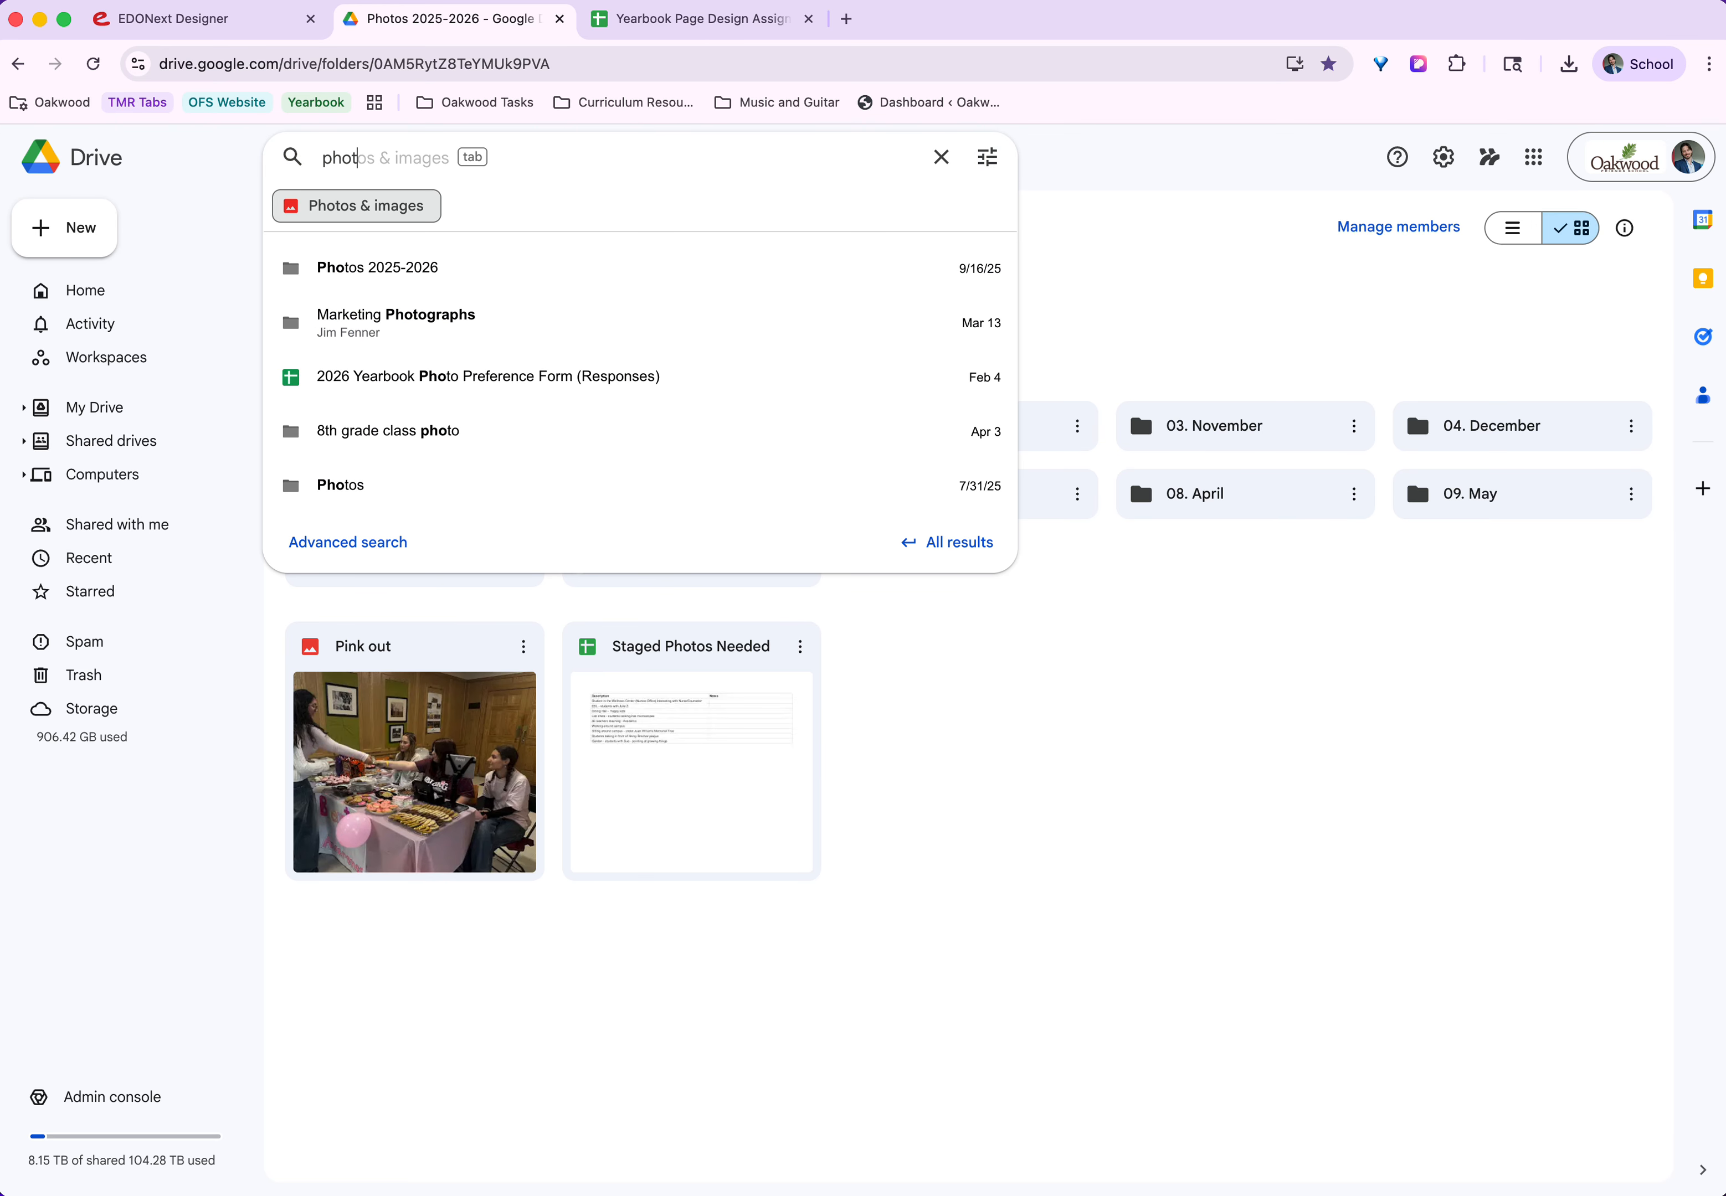
{"action": "type", "text": "os 2025"}
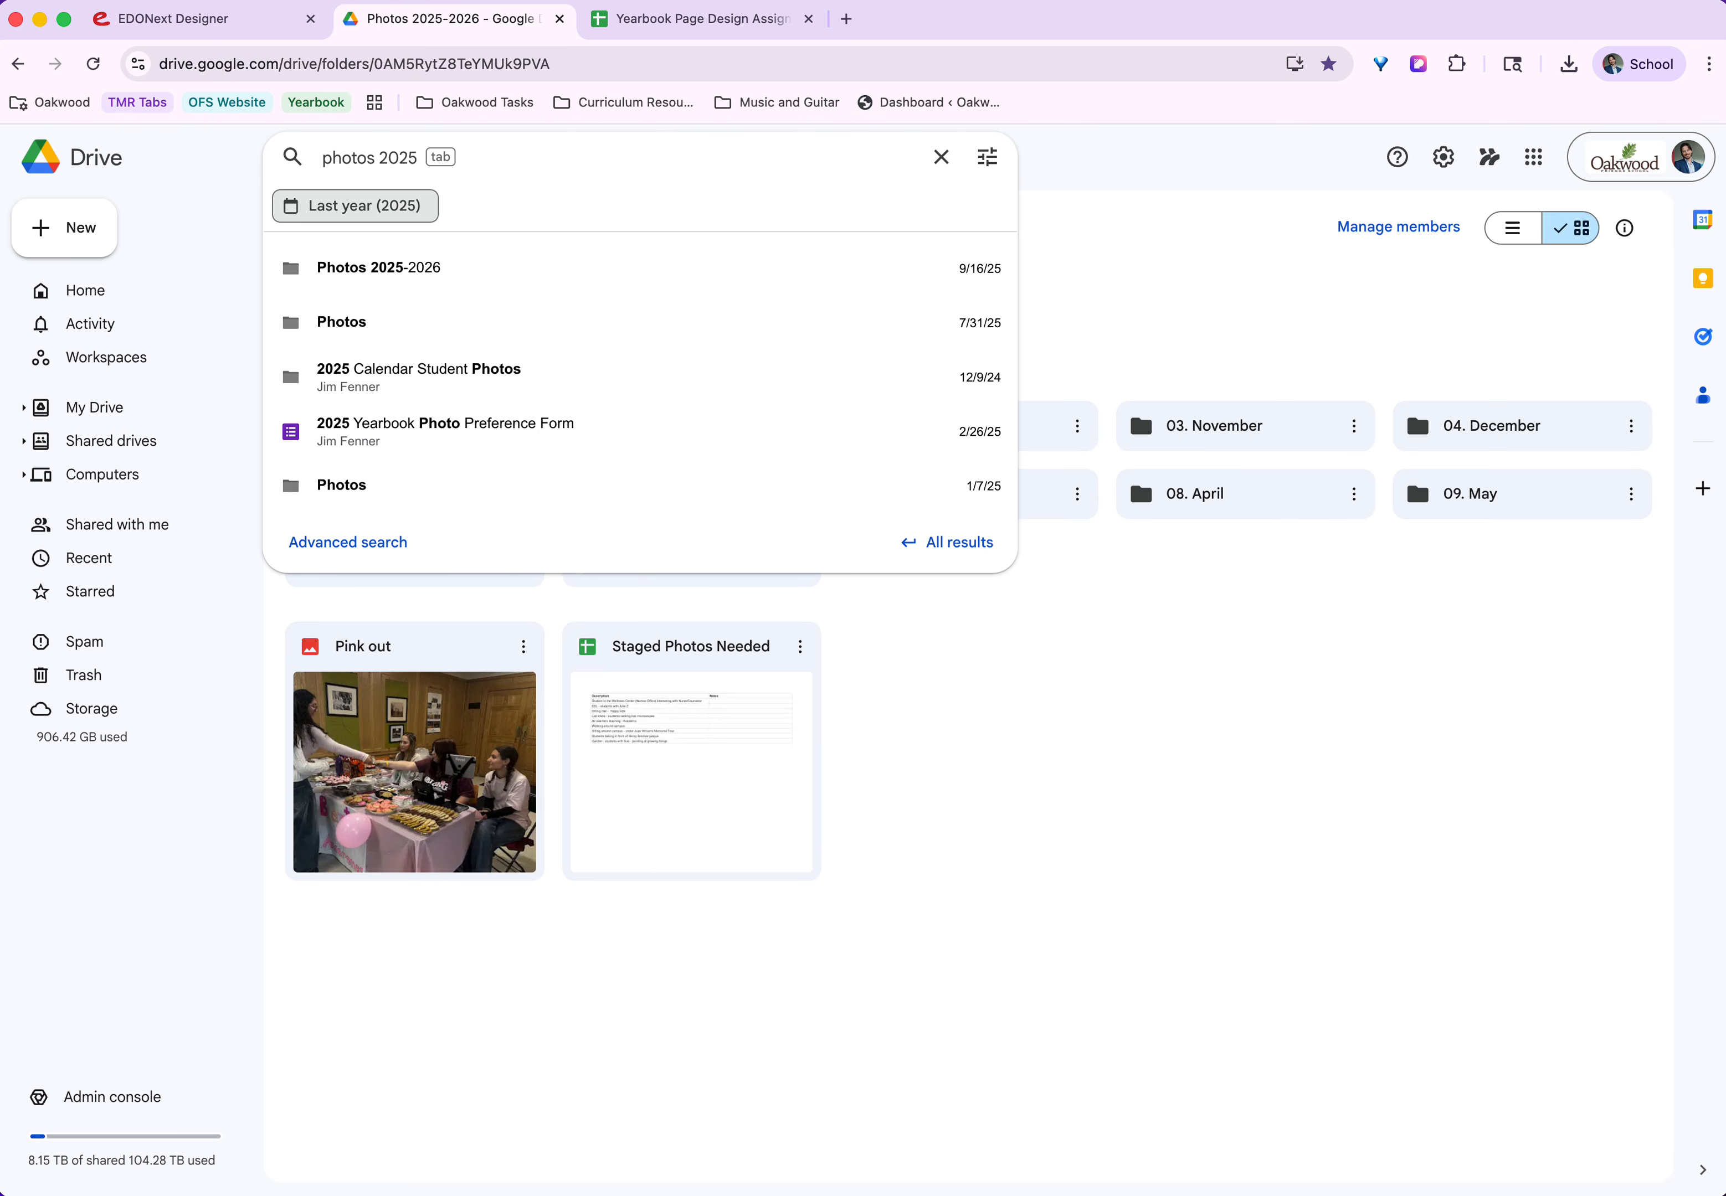
{"action": "left_click", "coordinate": [1131, 666]}
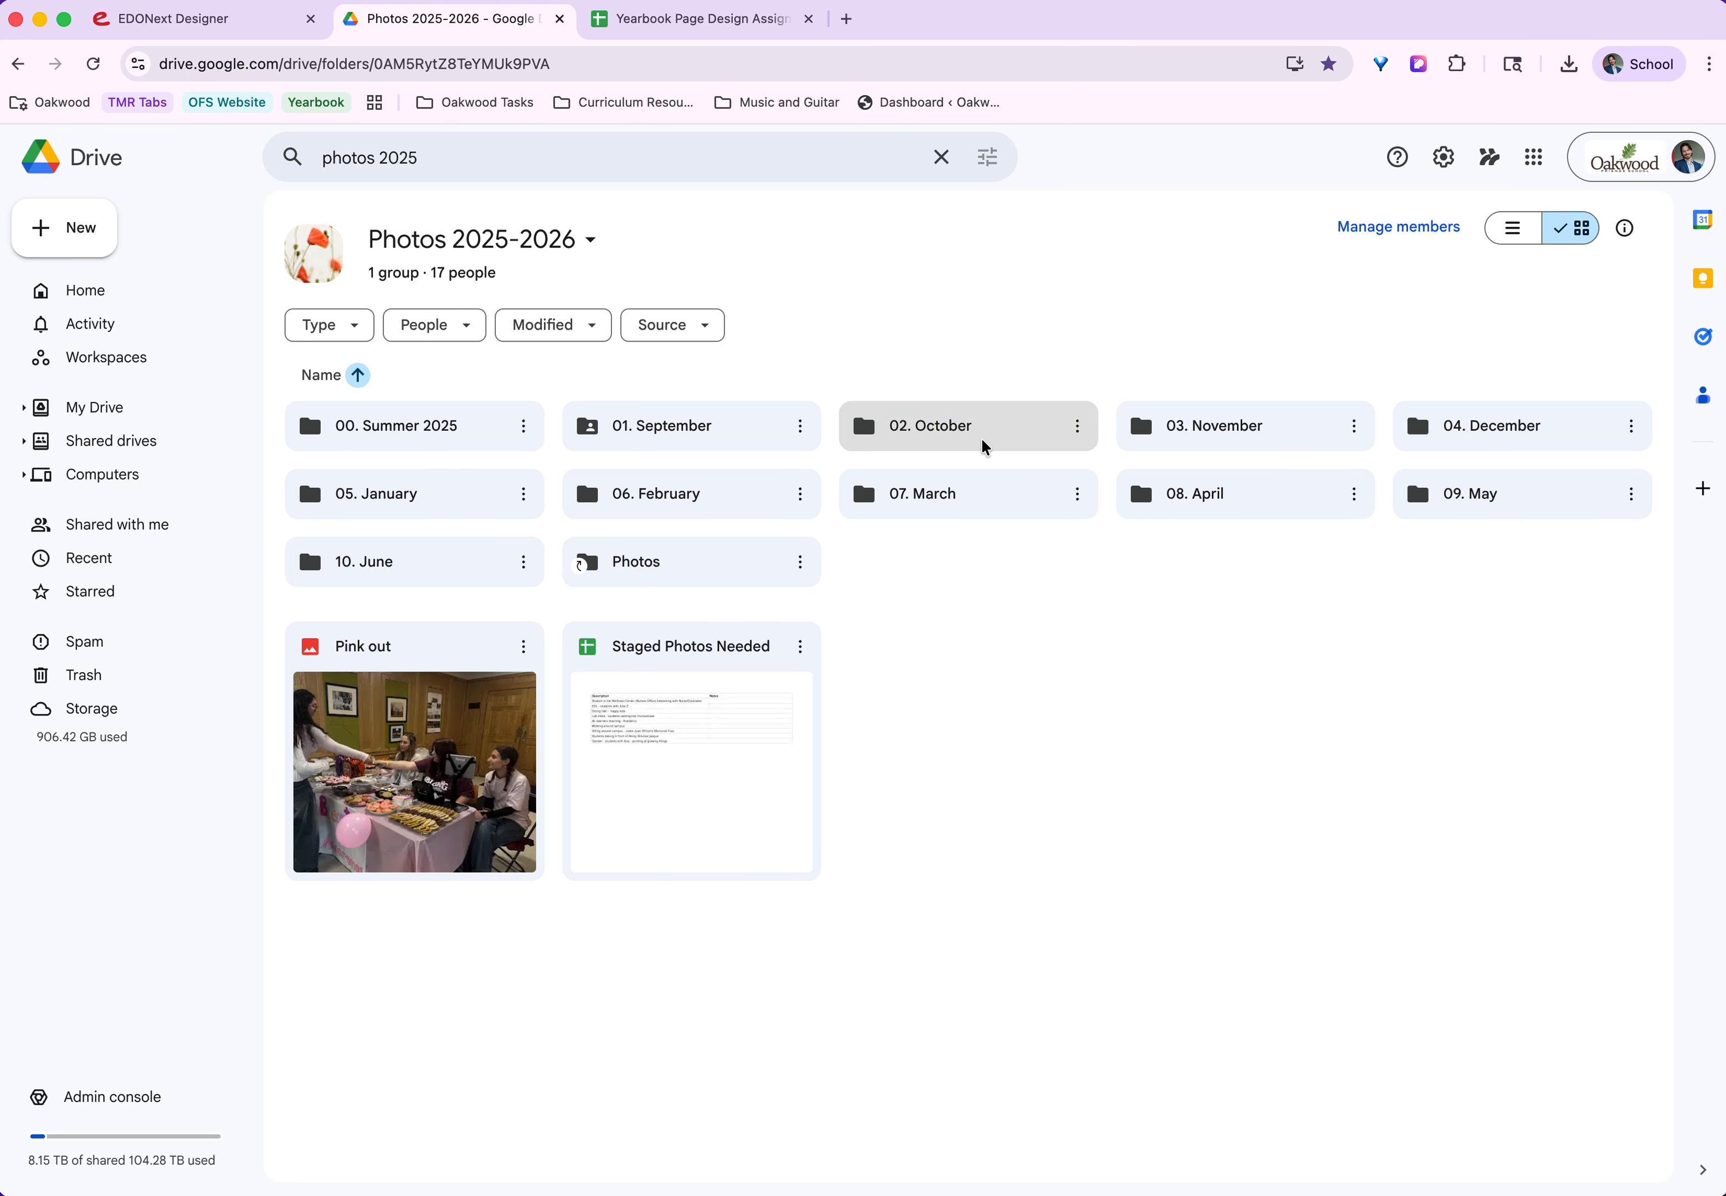
Download the photo IMG_0065.HEIC from the Senior Trip Sept 2025 folder inside 01. September.
{"action": "double_click", "coordinate": [695, 442]}
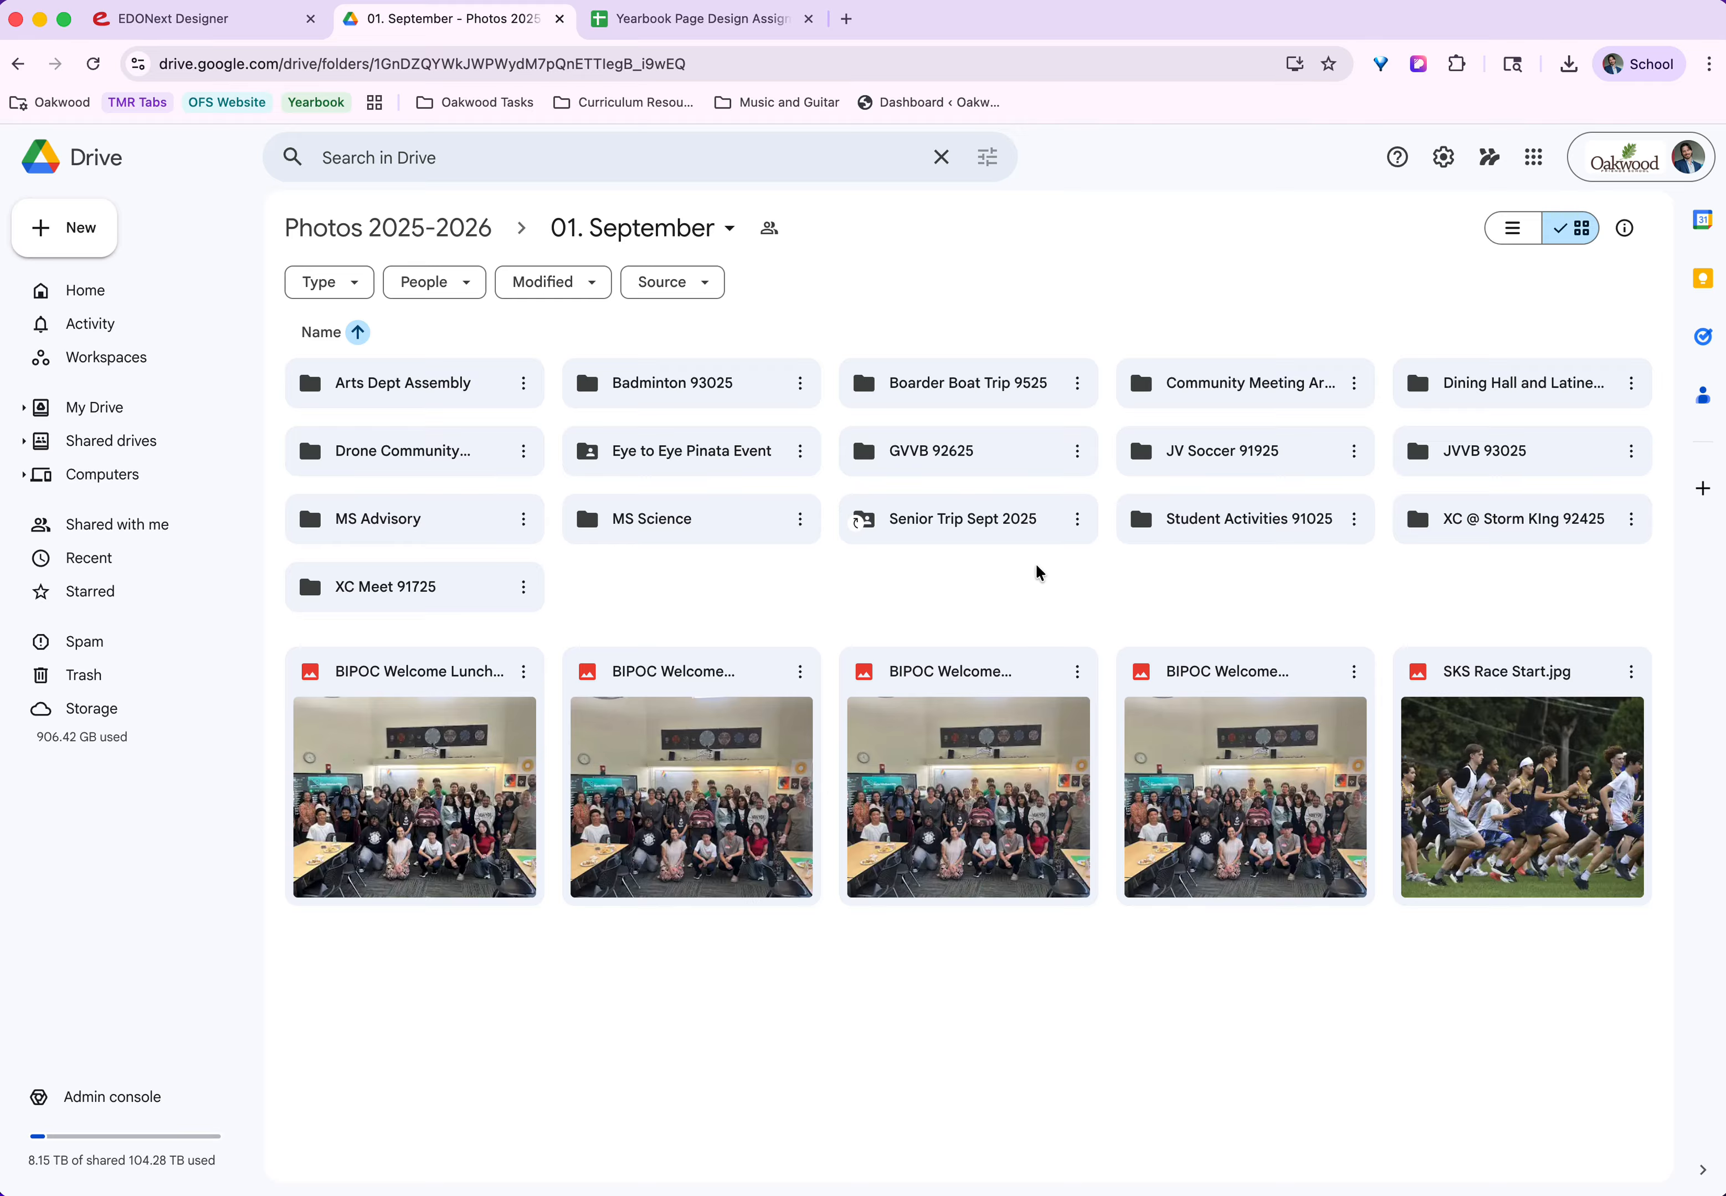
{"action": "double_click", "coordinate": [992, 526]}
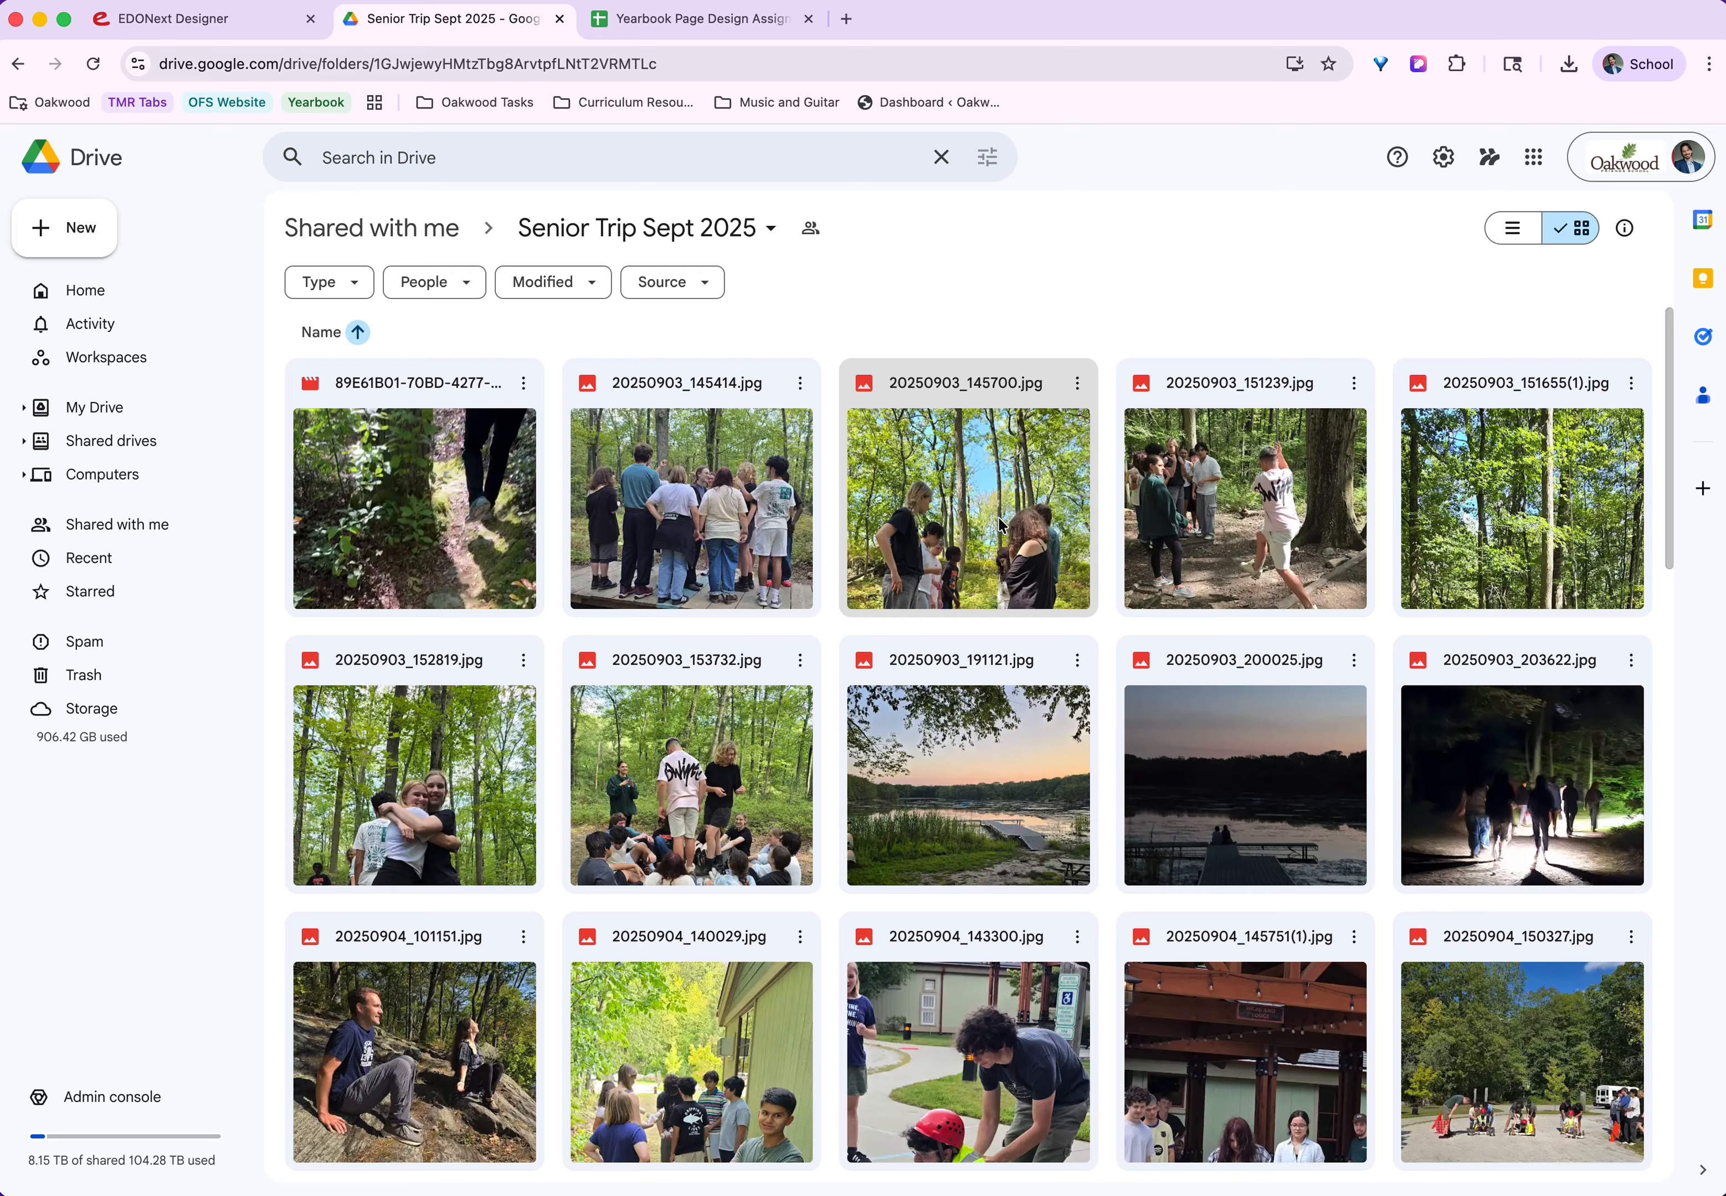
{"action": "scroll", "coordinate": [932, 481], "scroll_direction": "down", "scroll_amount": 2}
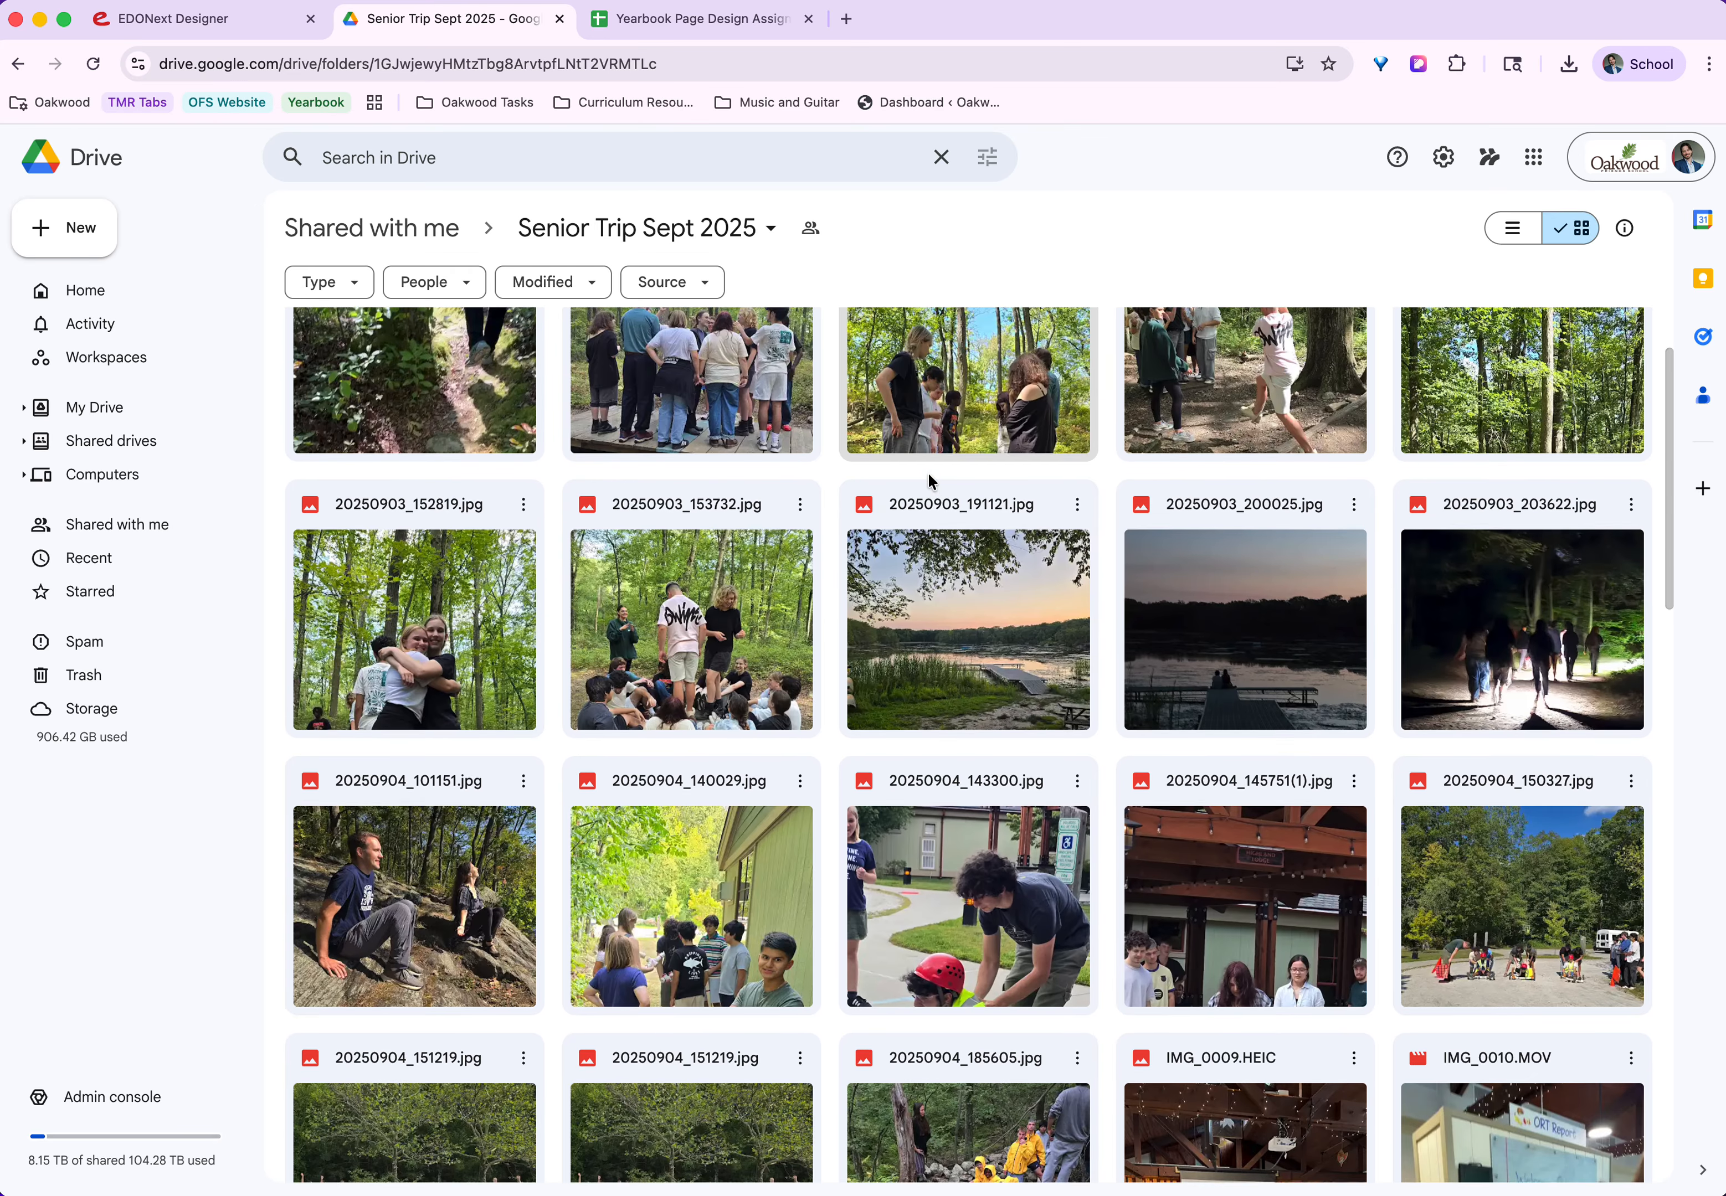
{"action": "scroll", "coordinate": [932, 481], "scroll_direction": "down", "scroll_amount": 2}
{"action": "scroll", "coordinate": [932, 481], "scroll_direction": "down", "scroll_amount": 5}
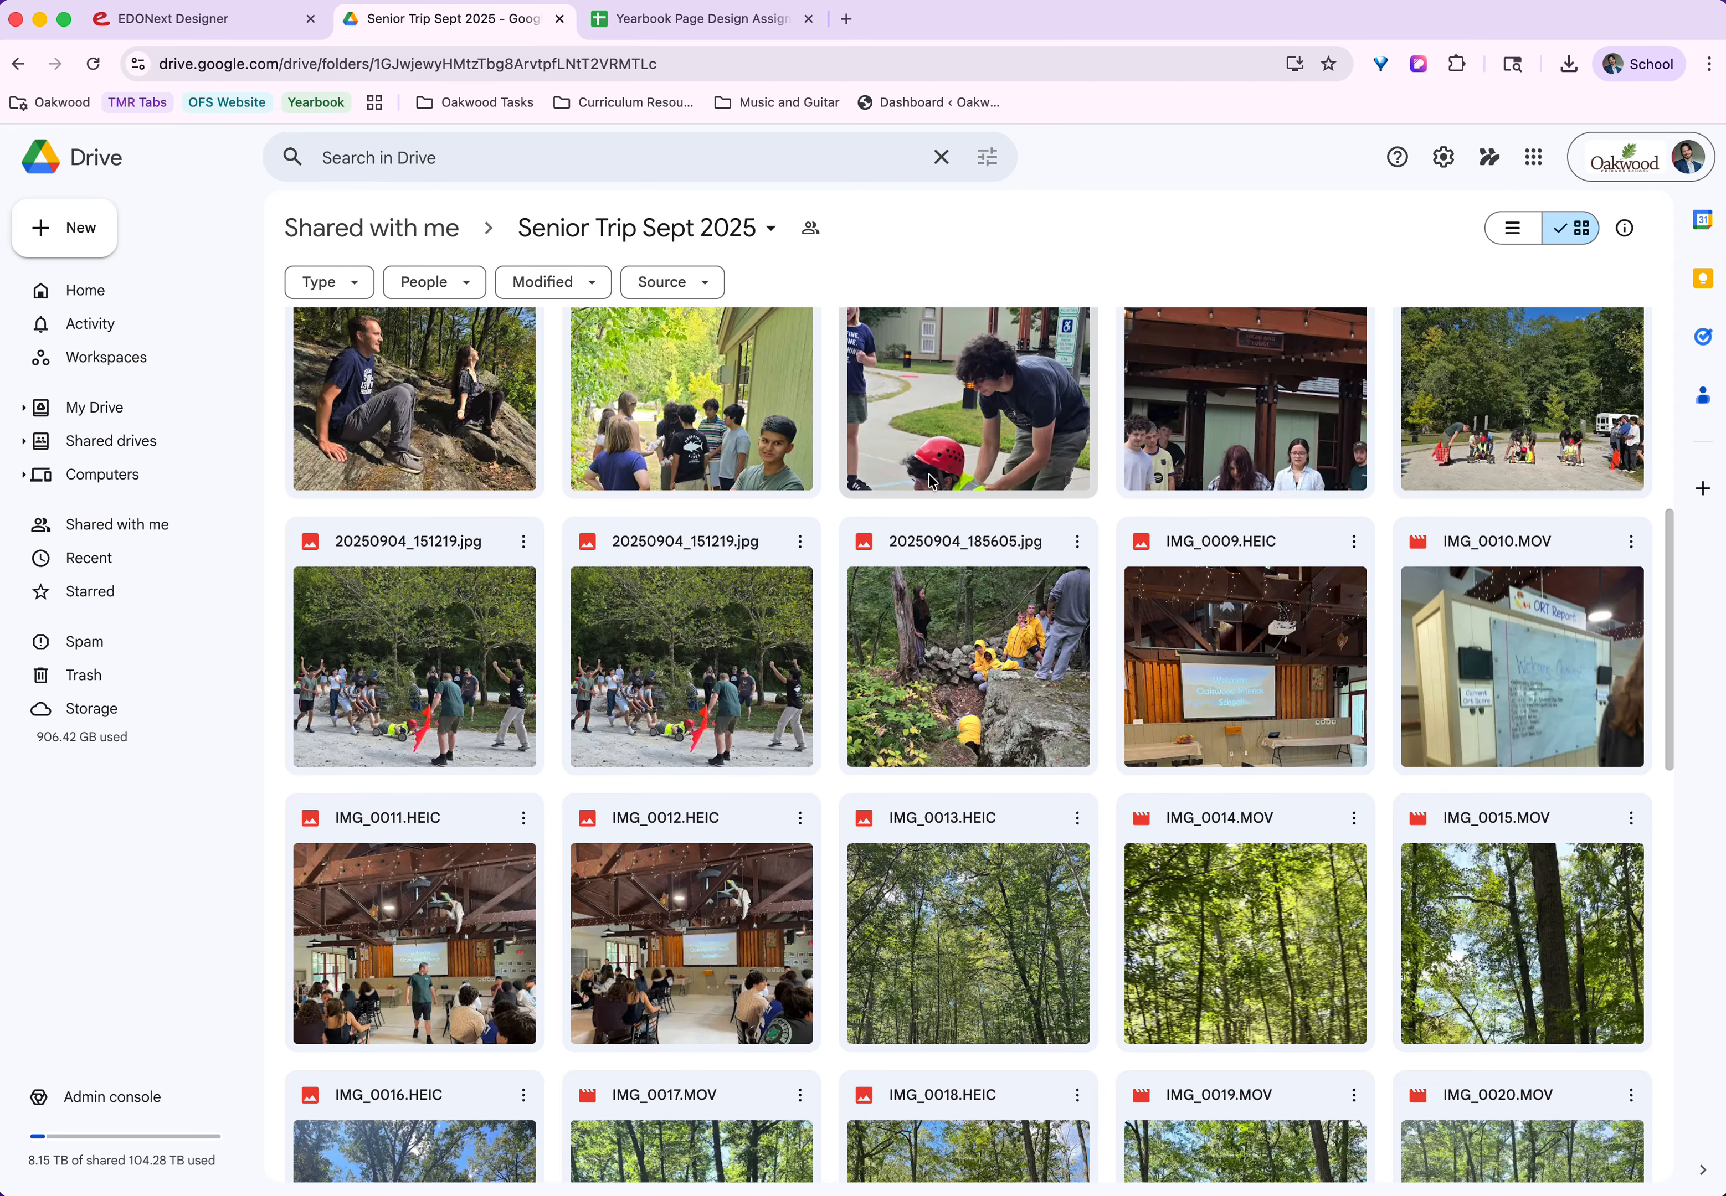
{"action": "scroll", "coordinate": [932, 481], "scroll_direction": "down", "scroll_amount": 9}
{"action": "scroll", "coordinate": [932, 480], "scroll_direction": "down", "scroll_amount": 16}
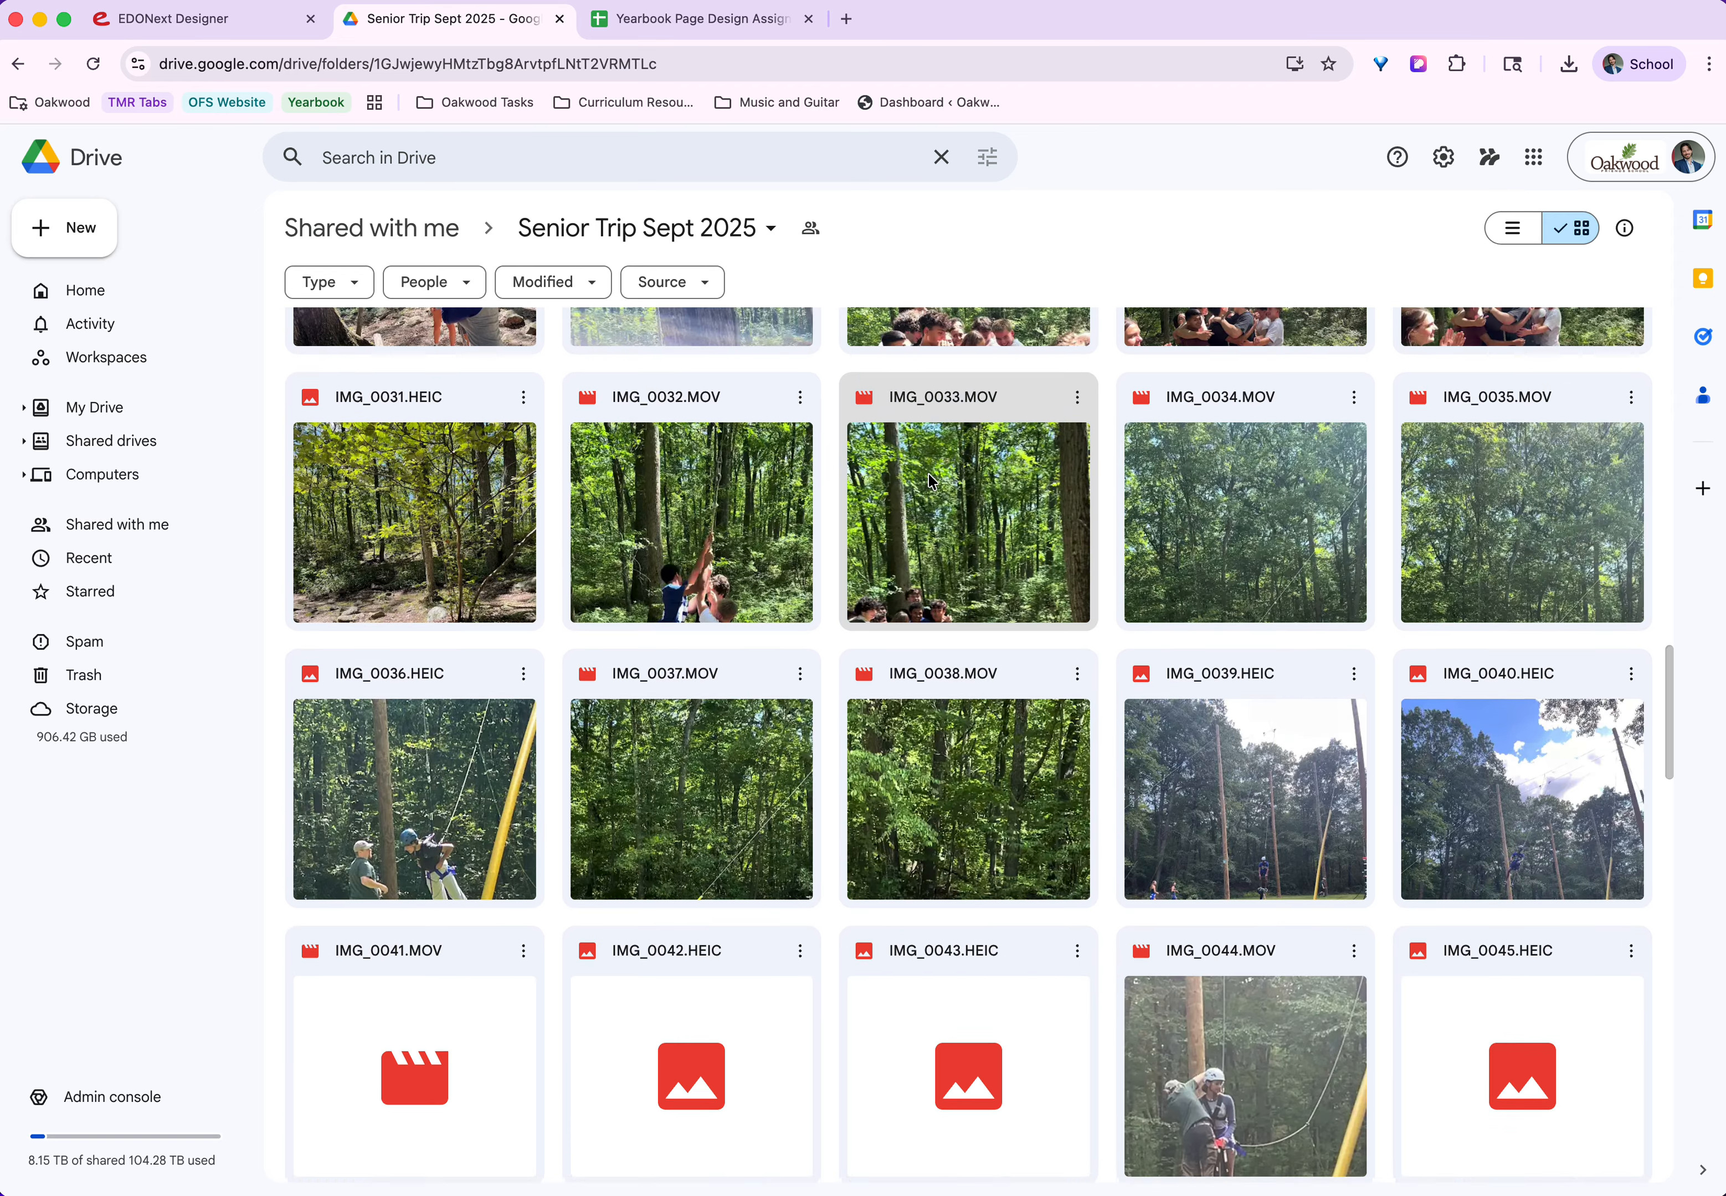
{"action": "scroll", "coordinate": [927, 472], "scroll_direction": "down", "scroll_amount": 15}
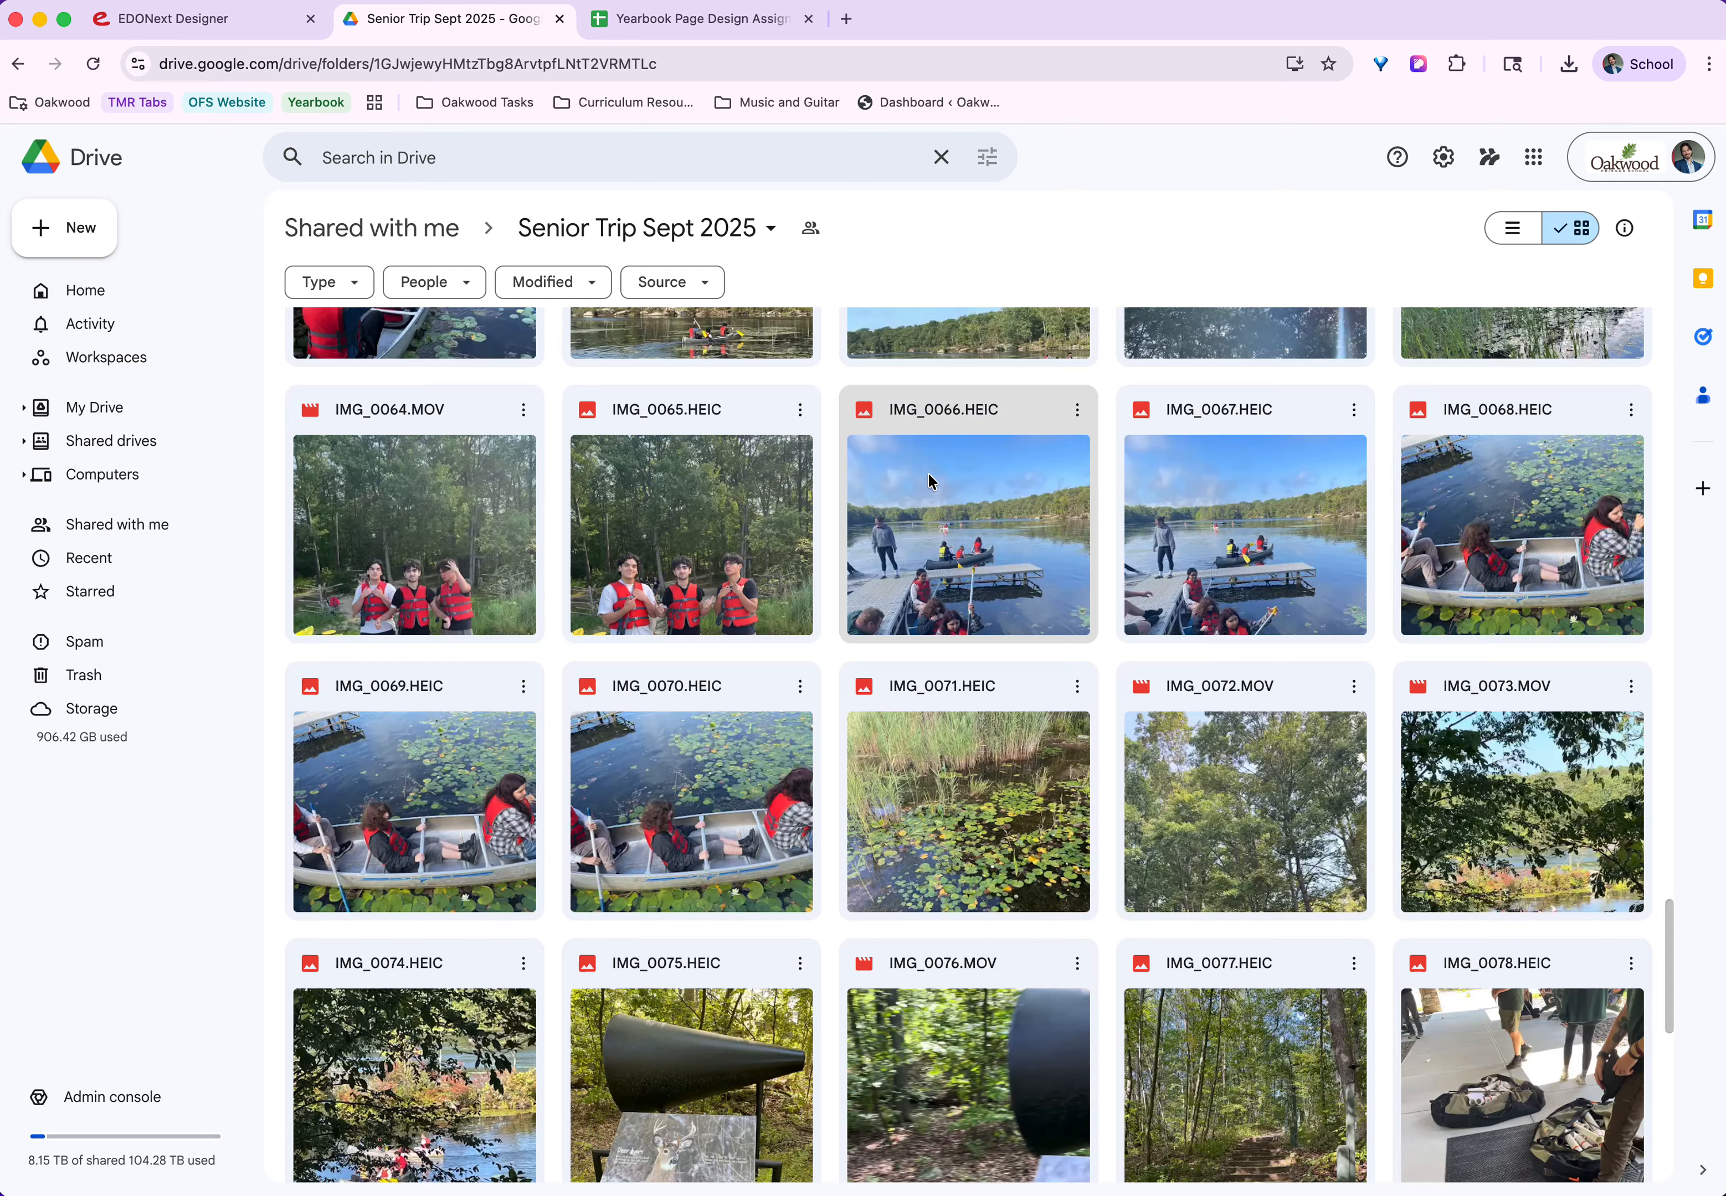
{"action": "left_click", "coordinate": [800, 412]}
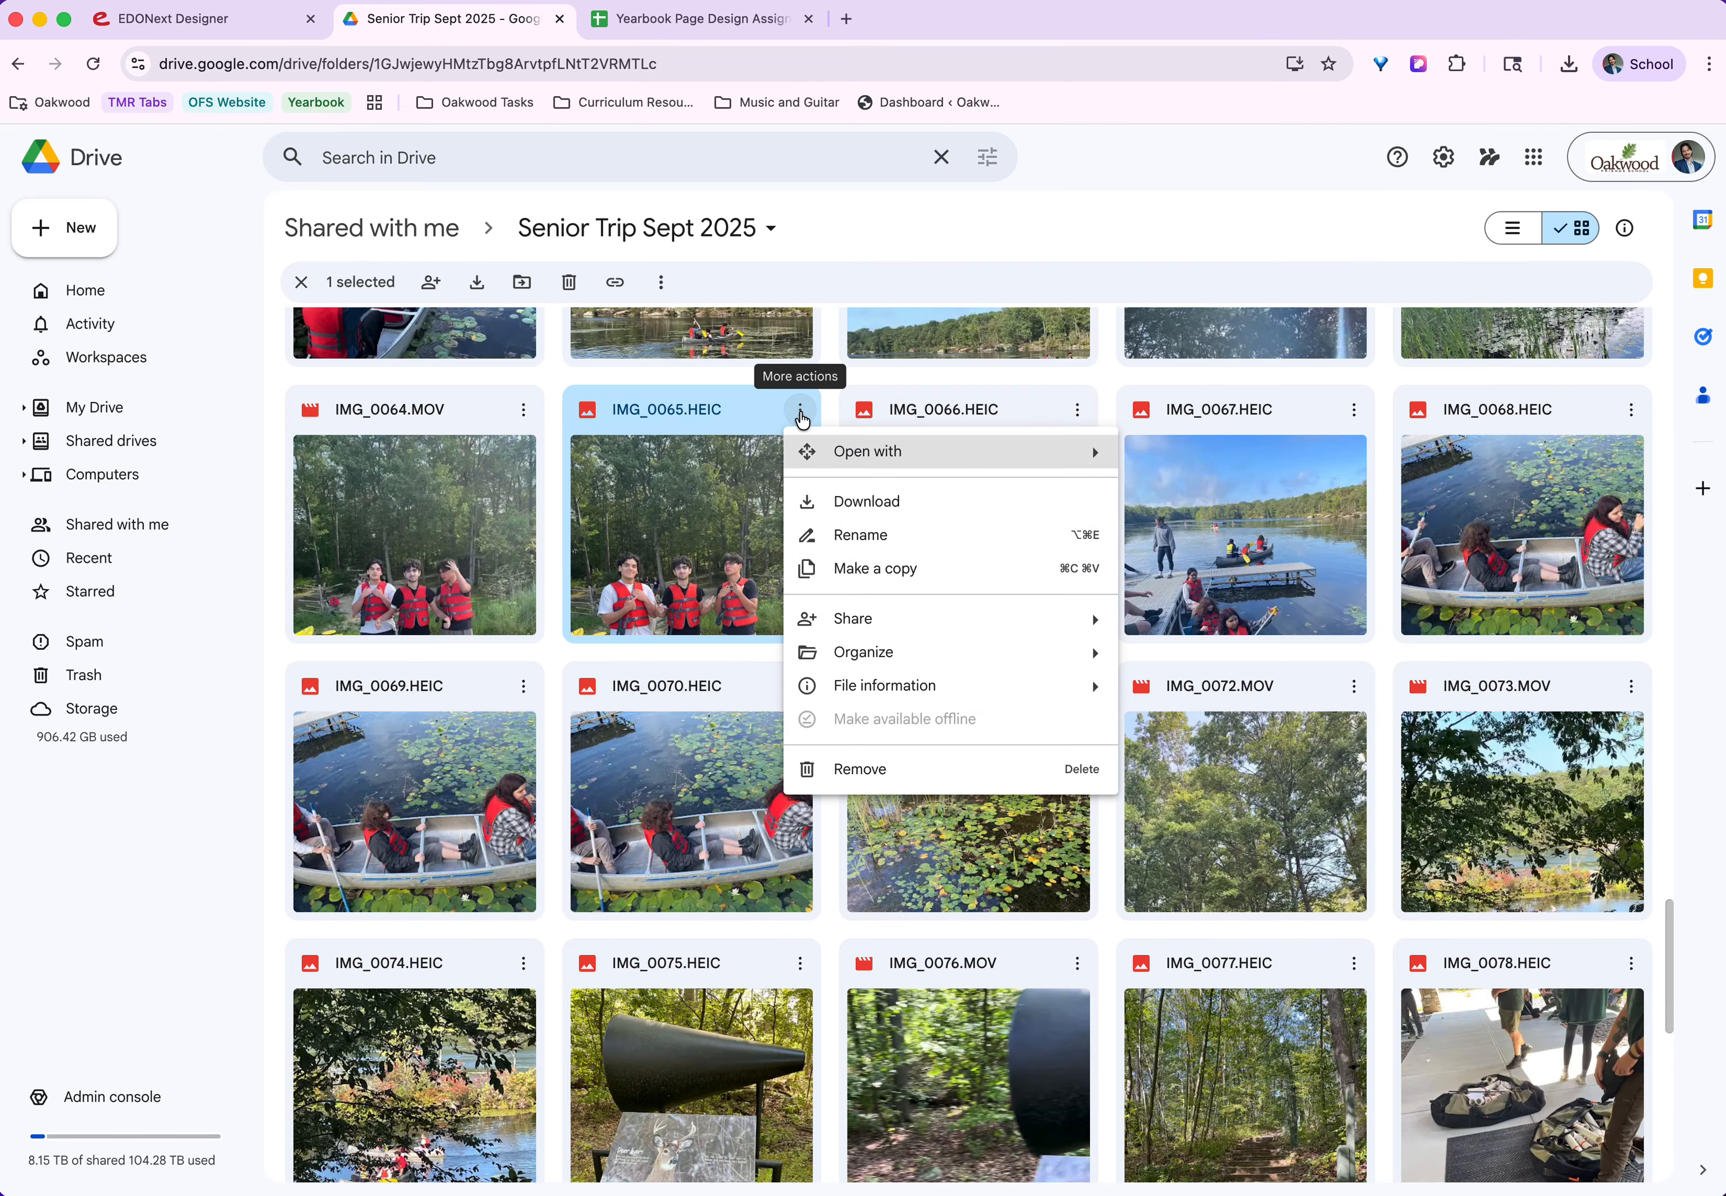
{"action": "left_click", "coordinate": [933, 512]}
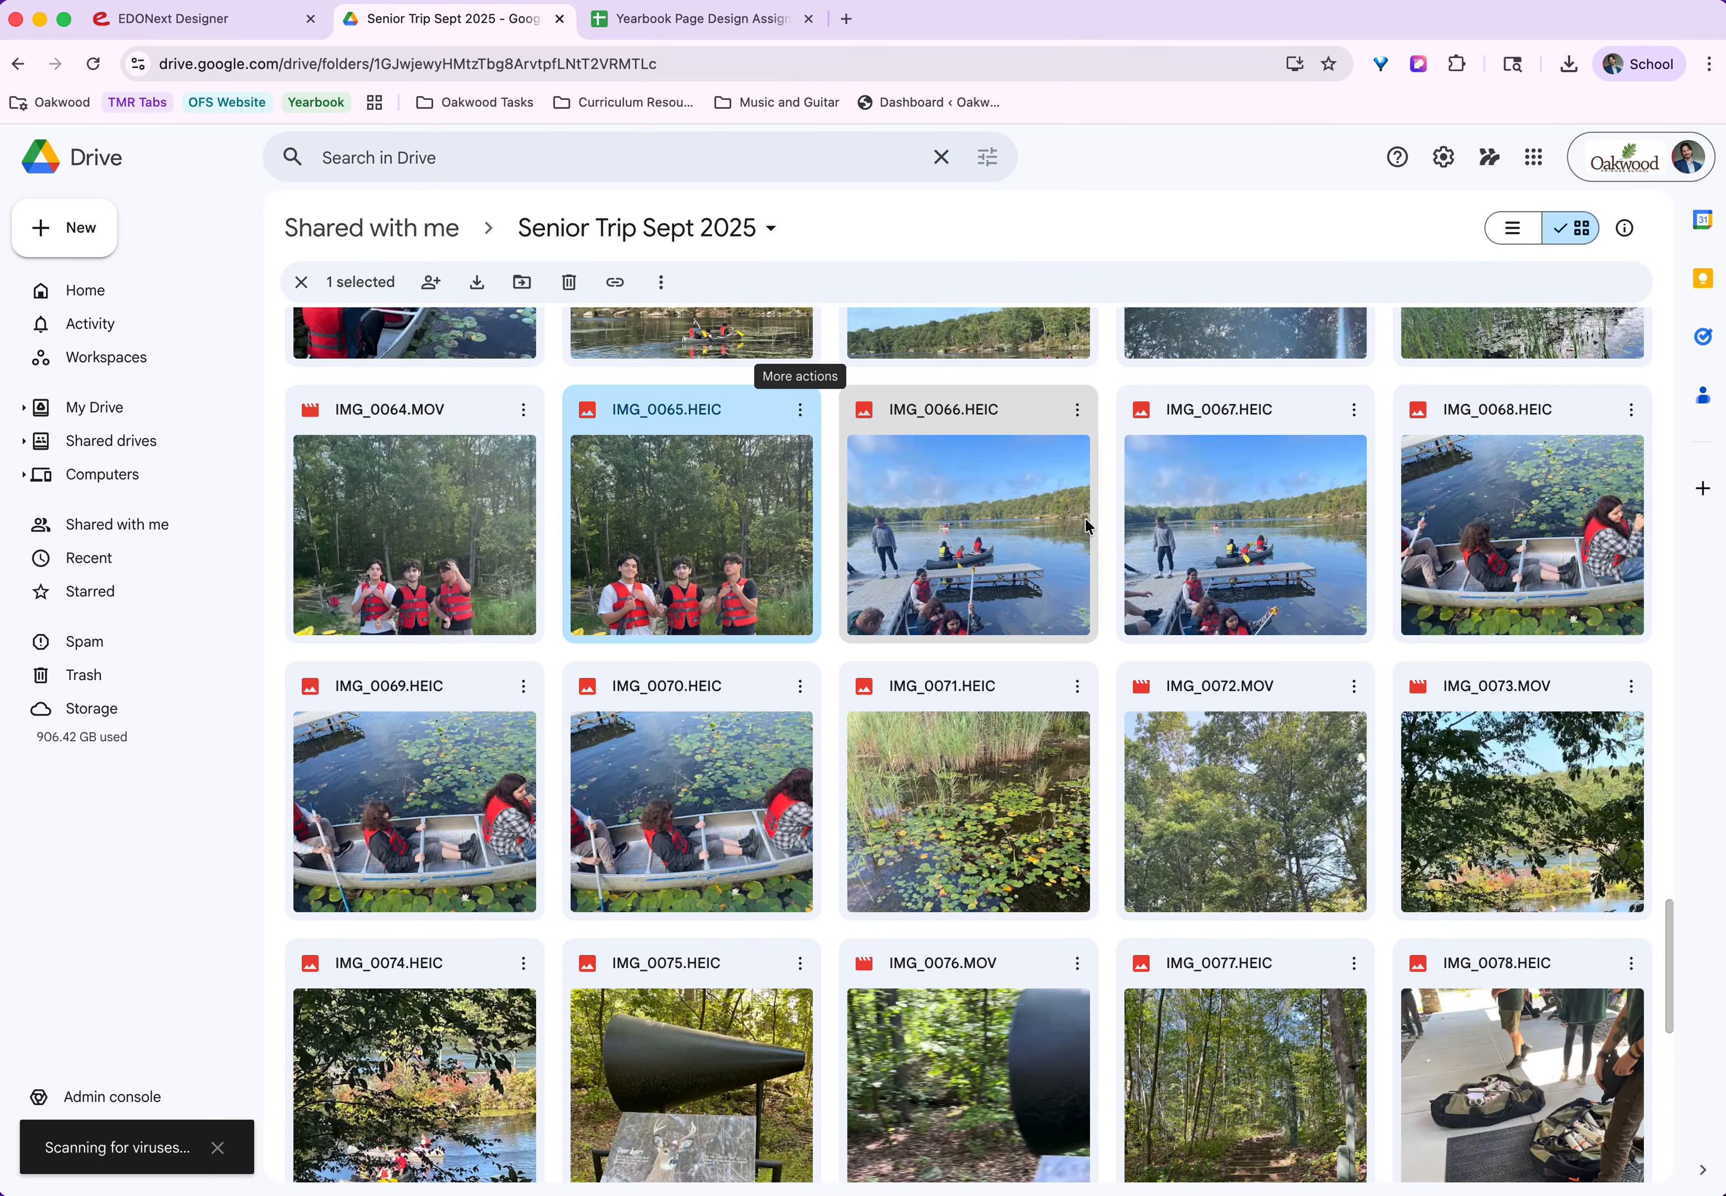
Arrange the browser so the yb drops Finder window shows beside it, and close the Cortex Control window in the way.
{"action": "left_click_drag", "start_coordinate": [1725, 324], "coordinate": [1157, 302]}
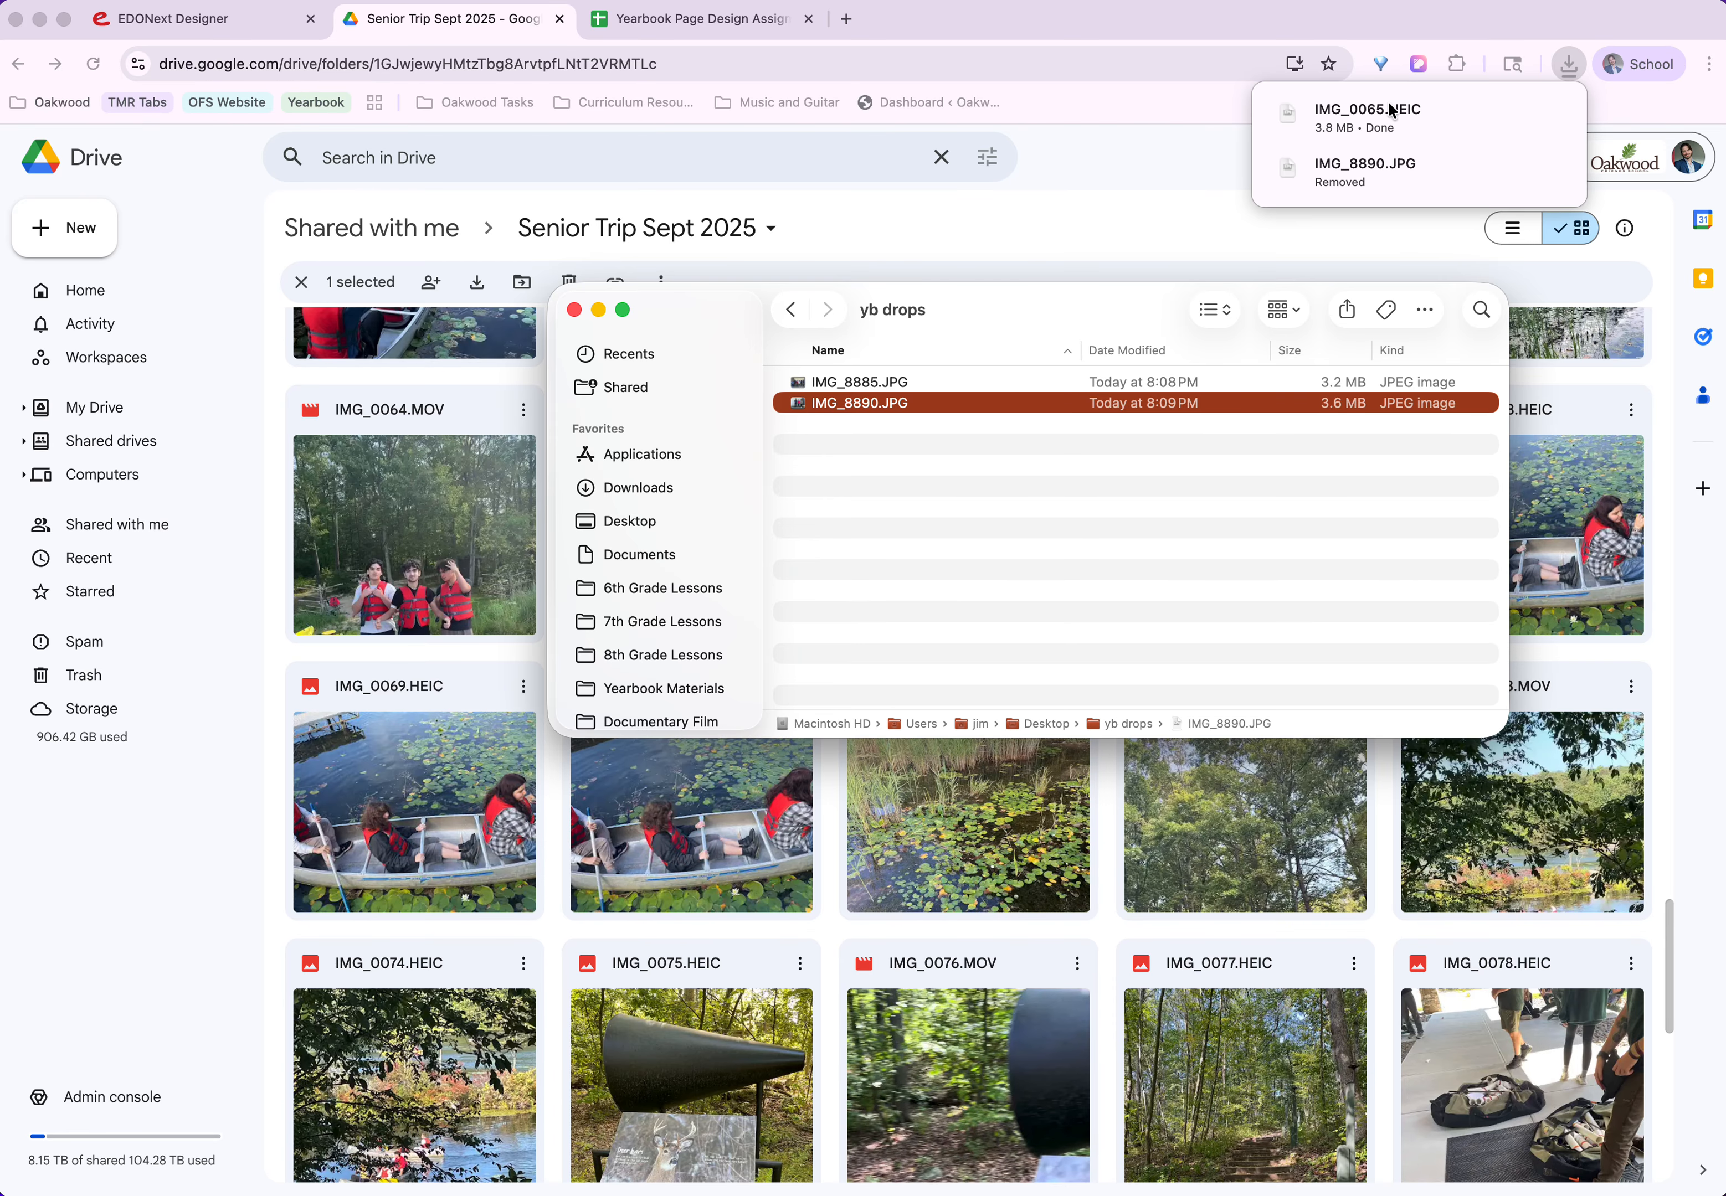
{"action": "mouse_move", "coordinate": [1391, 113]}
{"action": "left_mouse_down"}
{"action": "mouse_move", "coordinate": [1155, 396]}
{"action": "mouse_move", "coordinate": [1326, 301]}
{"action": "mouse_move", "coordinate": [1566, 298]}
{"action": "mouse_move", "coordinate": [1453, 116]}
{"action": "mouse_move", "coordinate": [1374, 128]}
{"action": "left_mouse_up"}
{"action": "left_click_drag", "start_coordinate": [1273, 15], "coordinate": [1038, 75]}
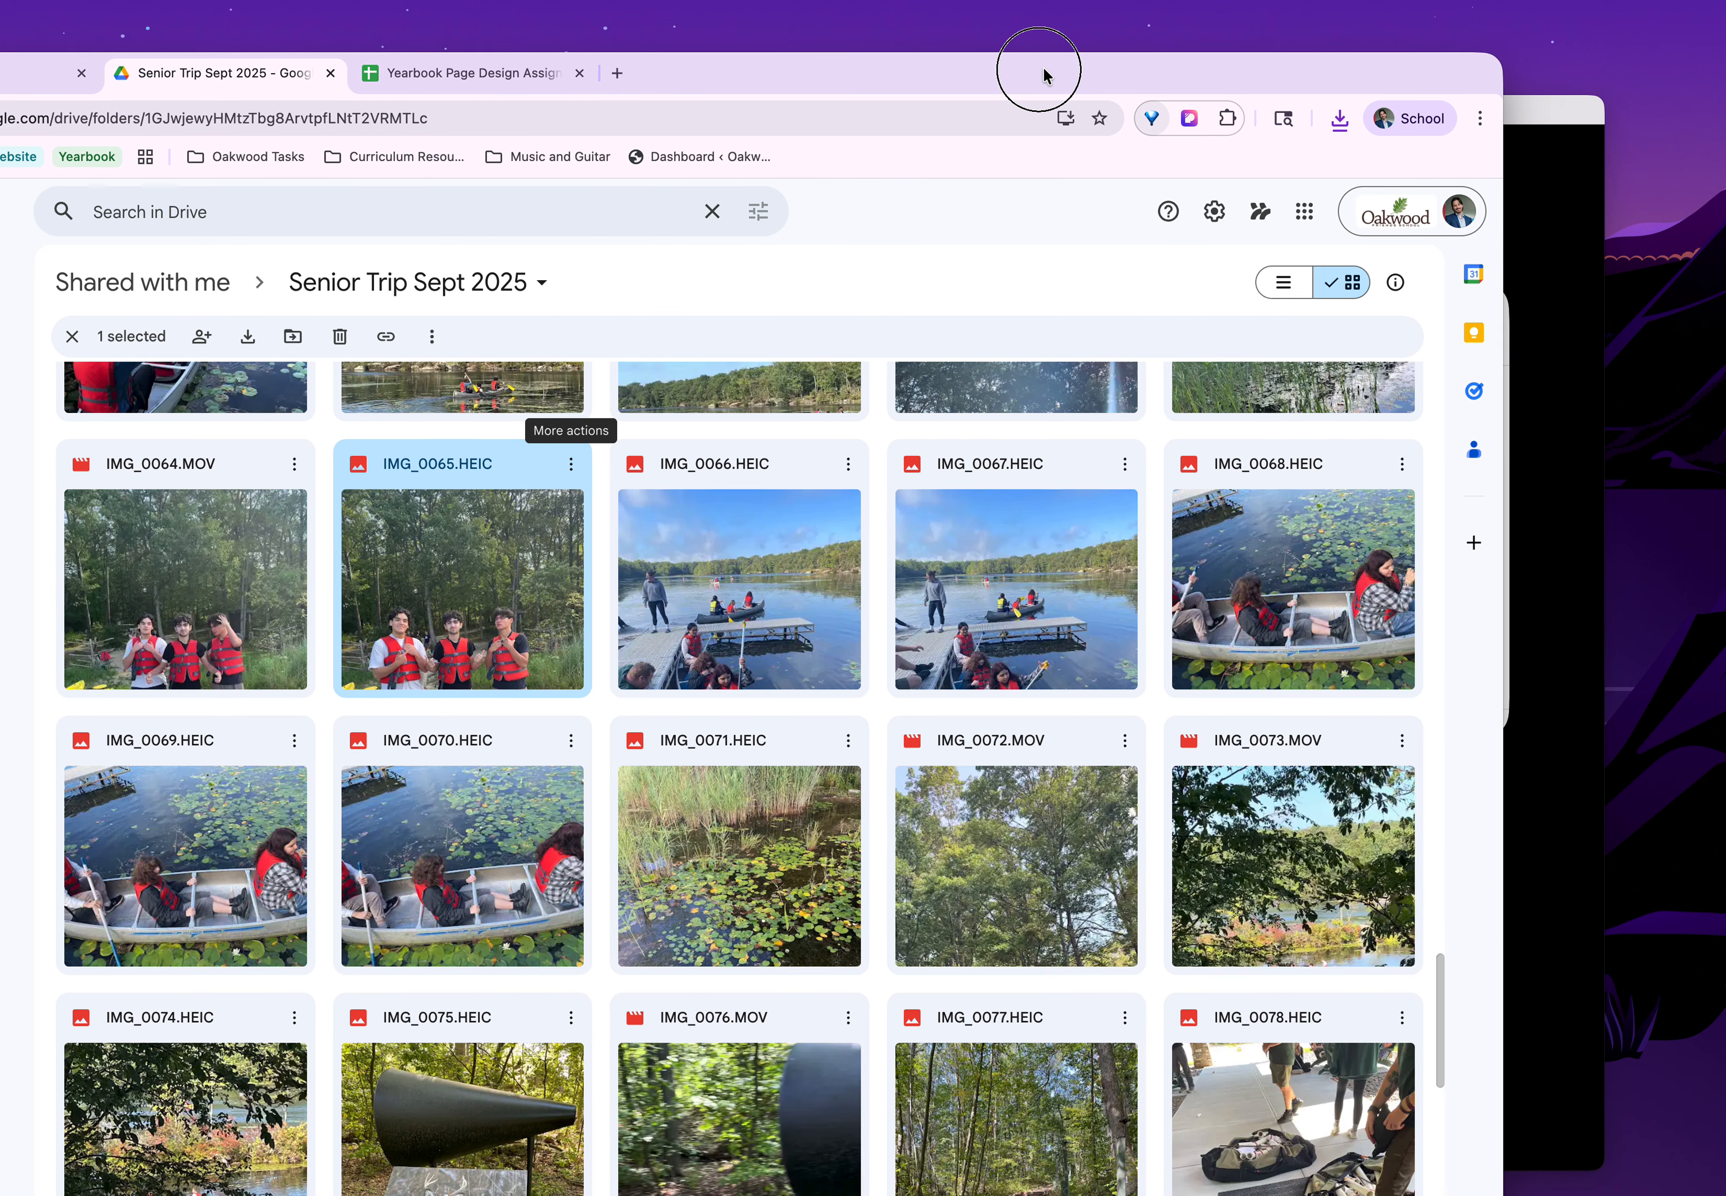
{"action": "left_click", "coordinate": [1587, 118]}
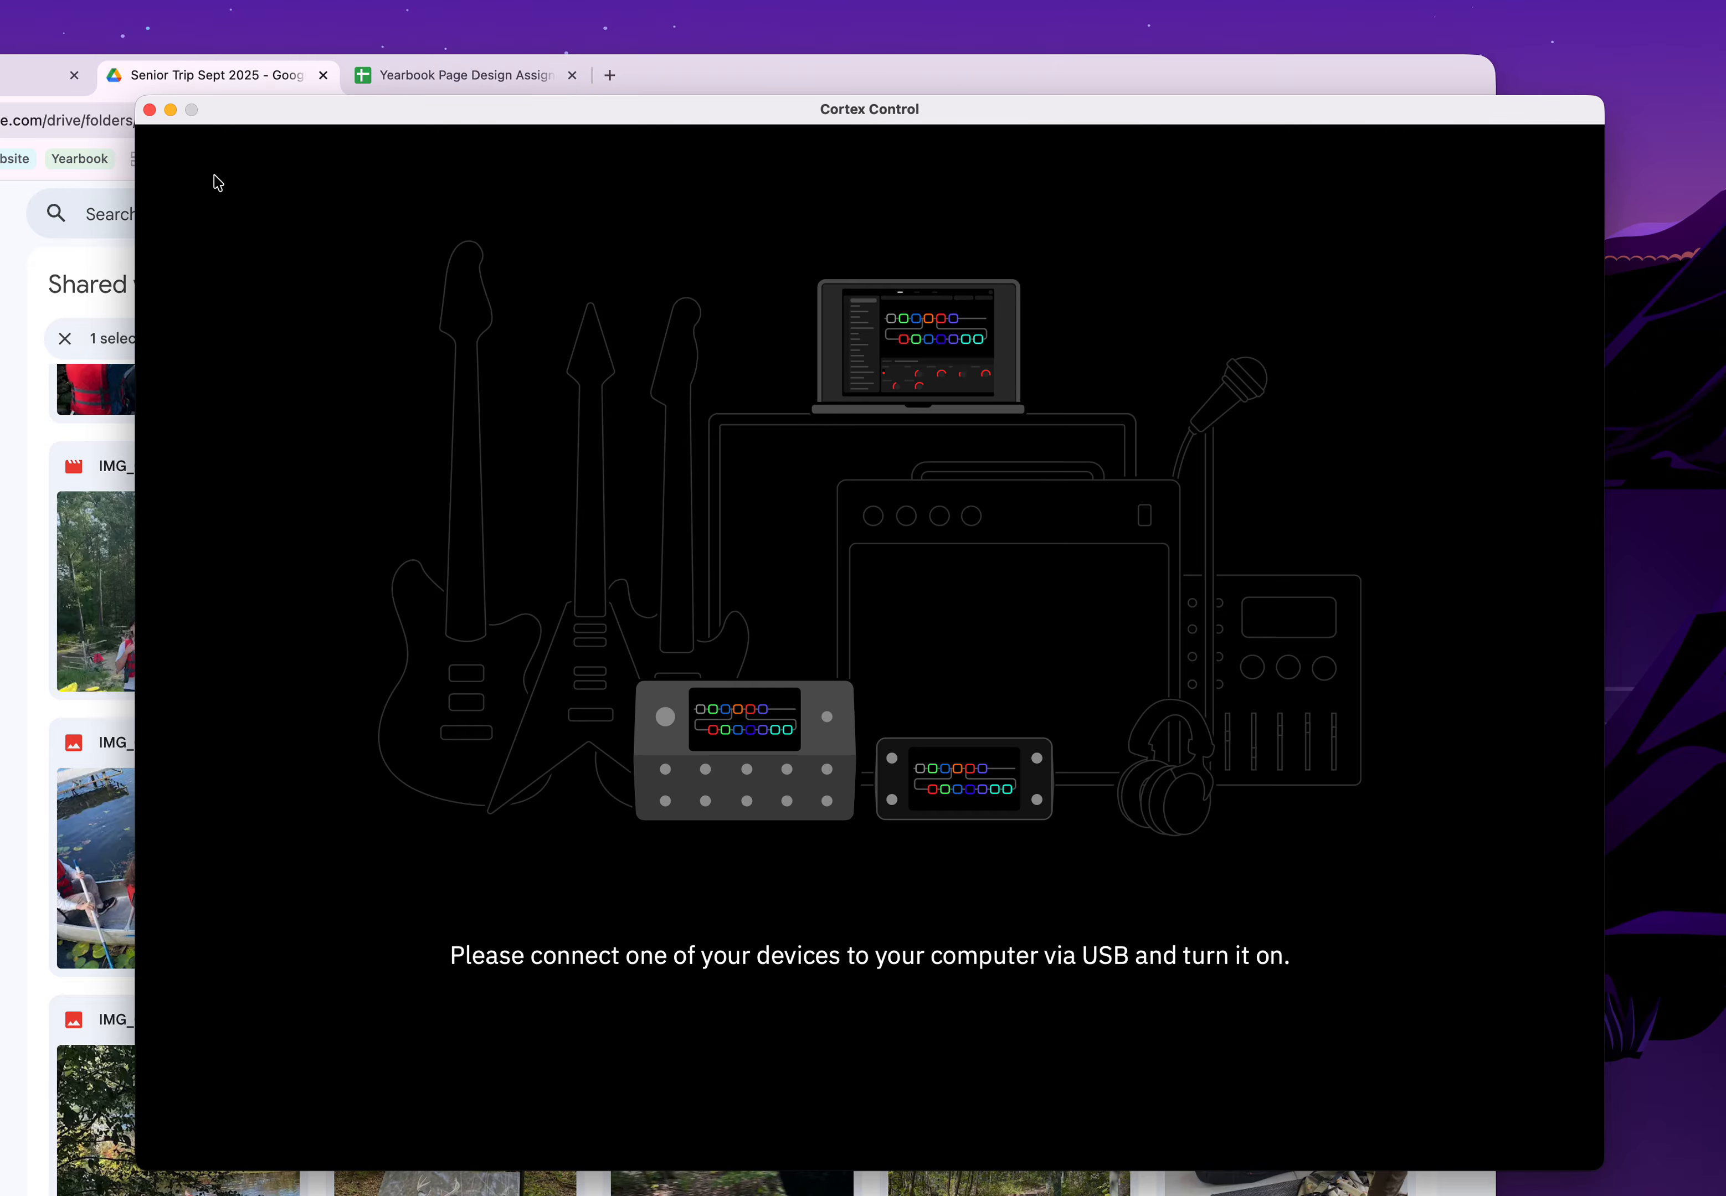
{"action": "left_click", "coordinate": [150, 110]}
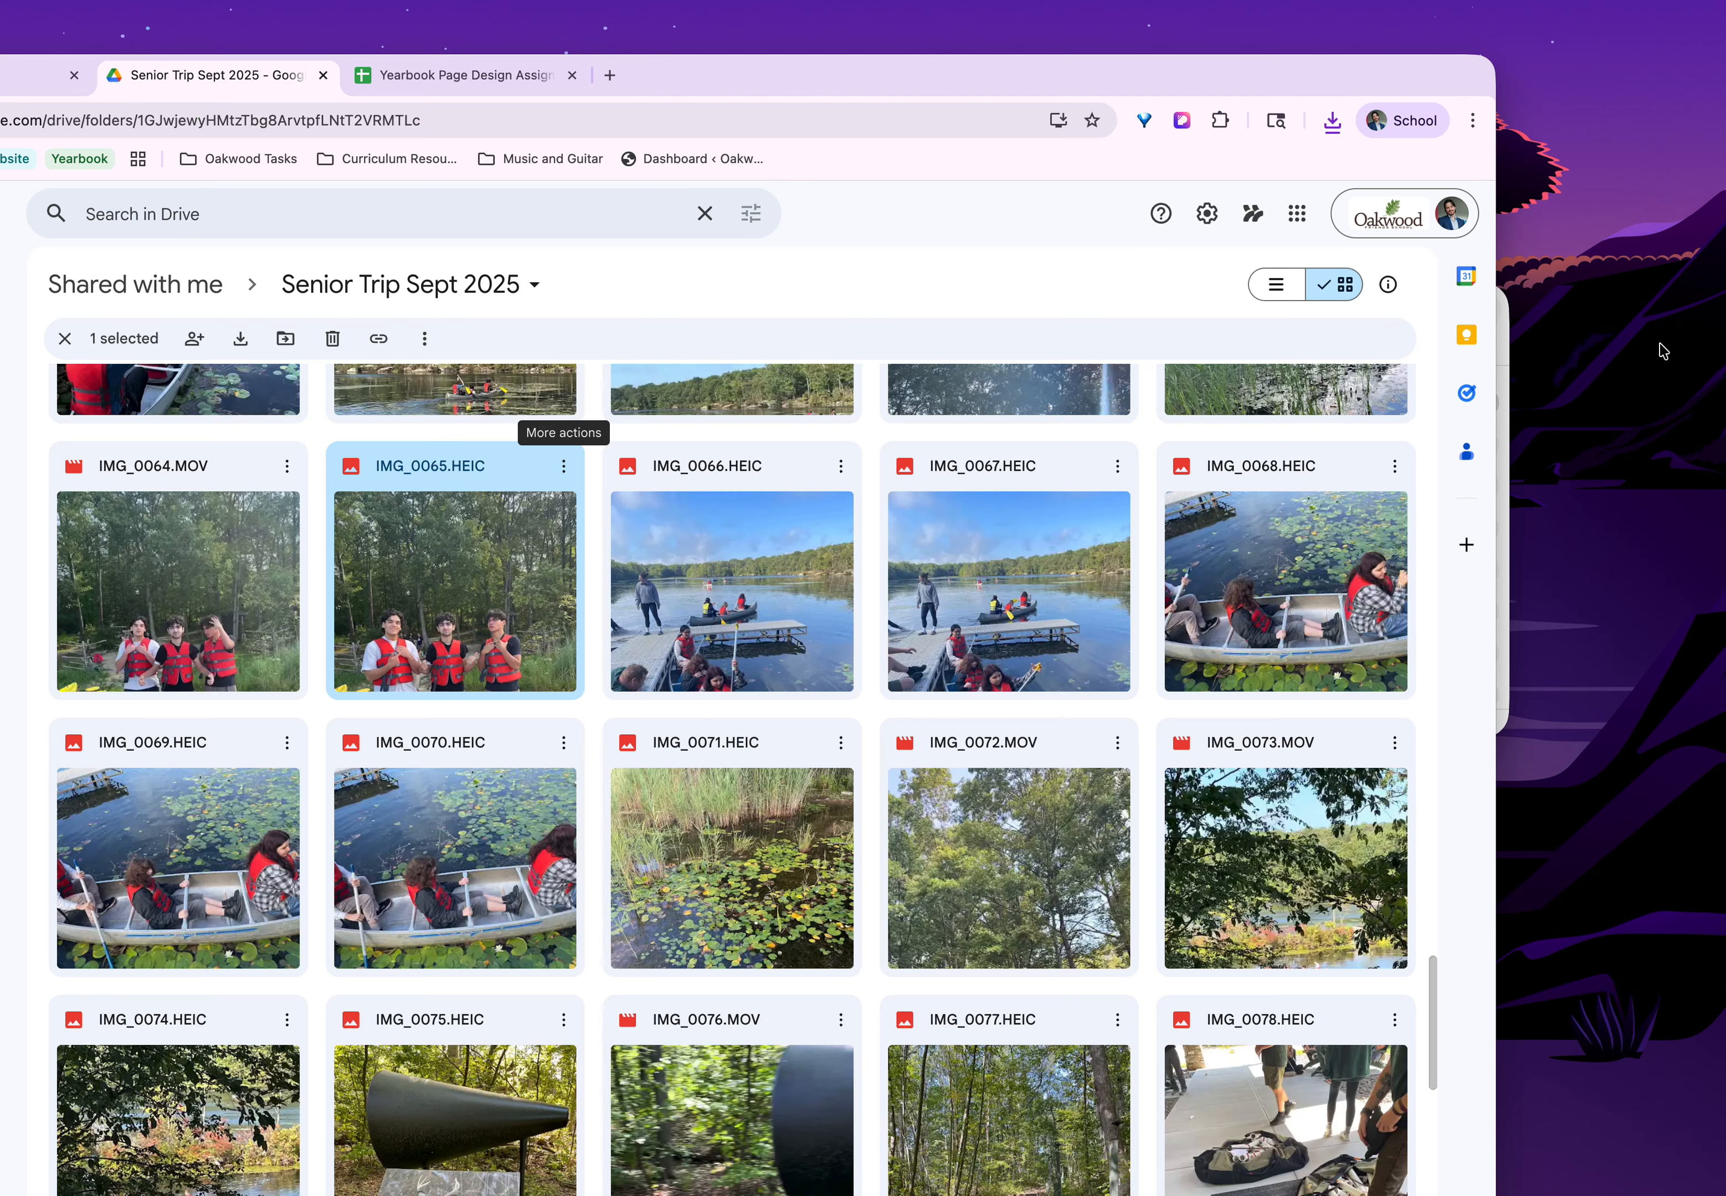
{"action": "left_click", "coordinate": [1505, 328]}
{"action": "left_click_drag", "start_coordinate": [1111, 304], "coordinate": [1415, 368]}
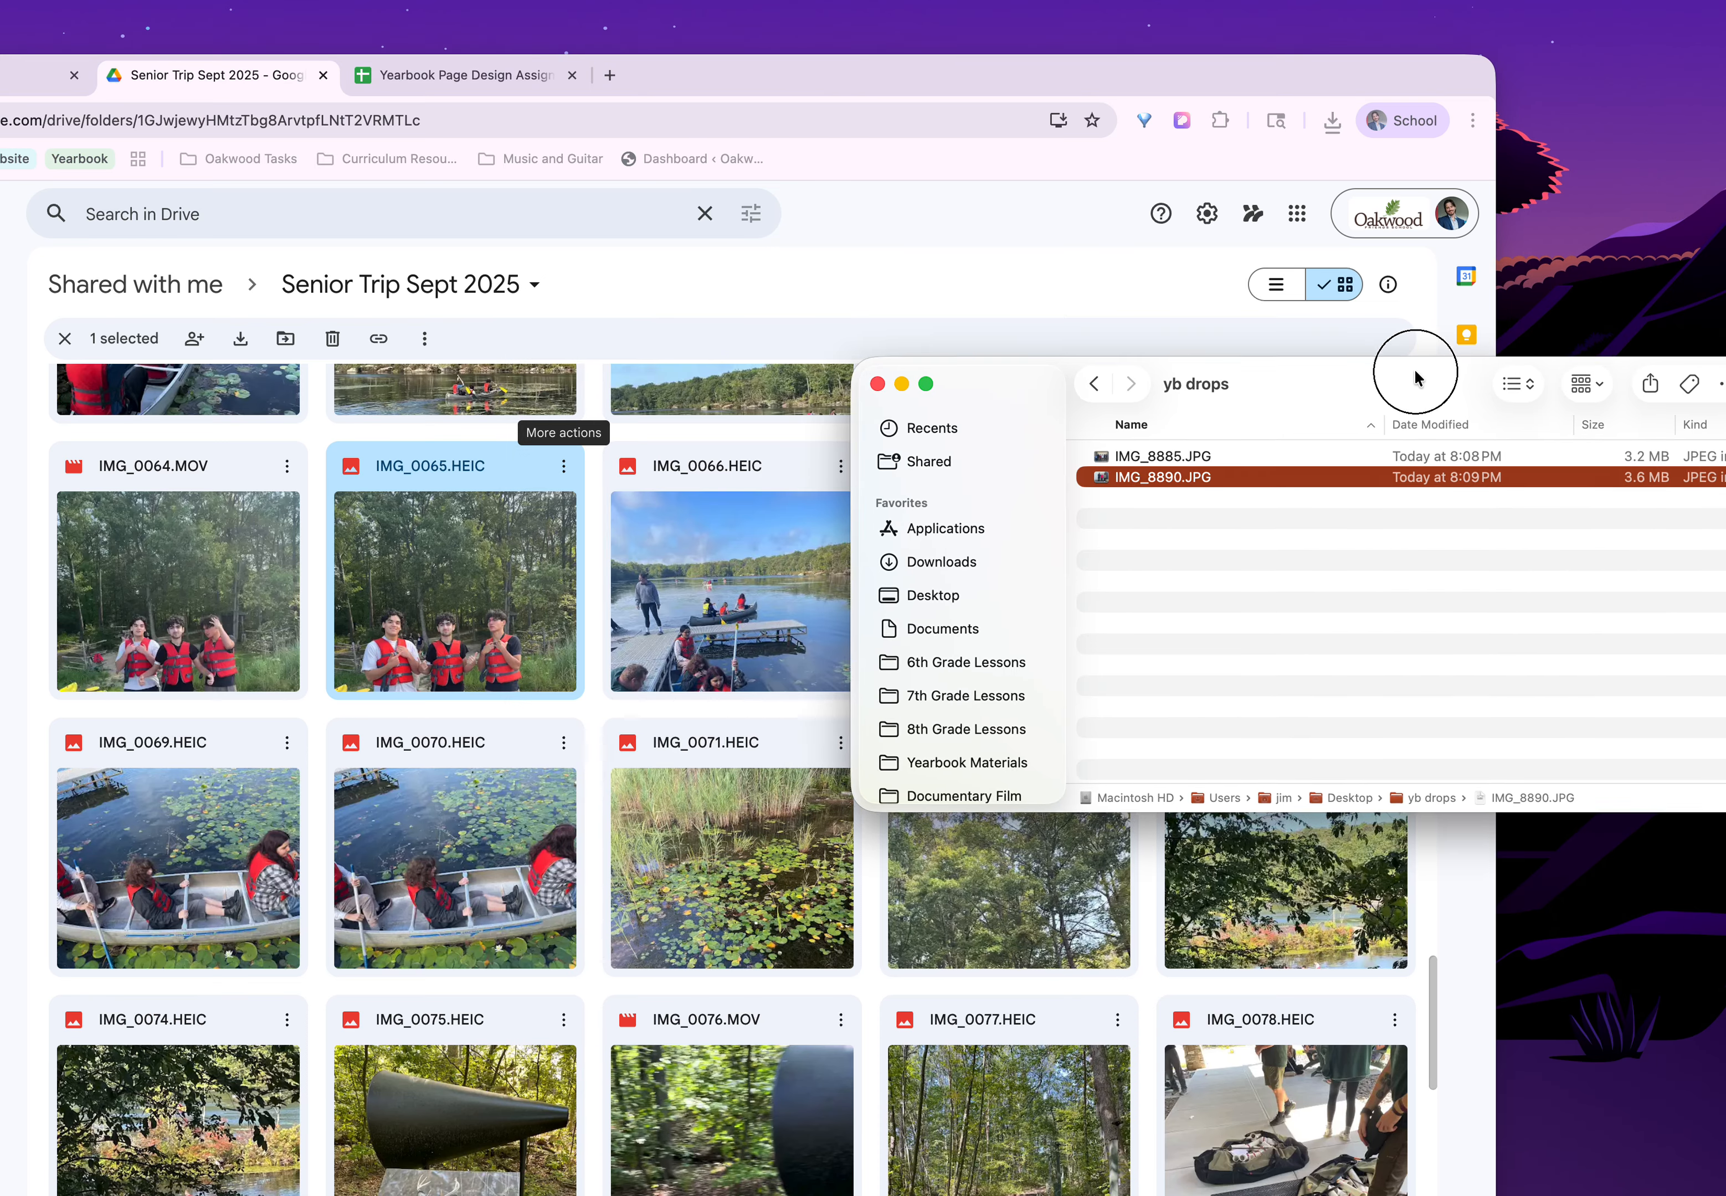
{"action": "left_click_drag", "start_coordinate": [966, 66], "coordinate": [1131, 42]}
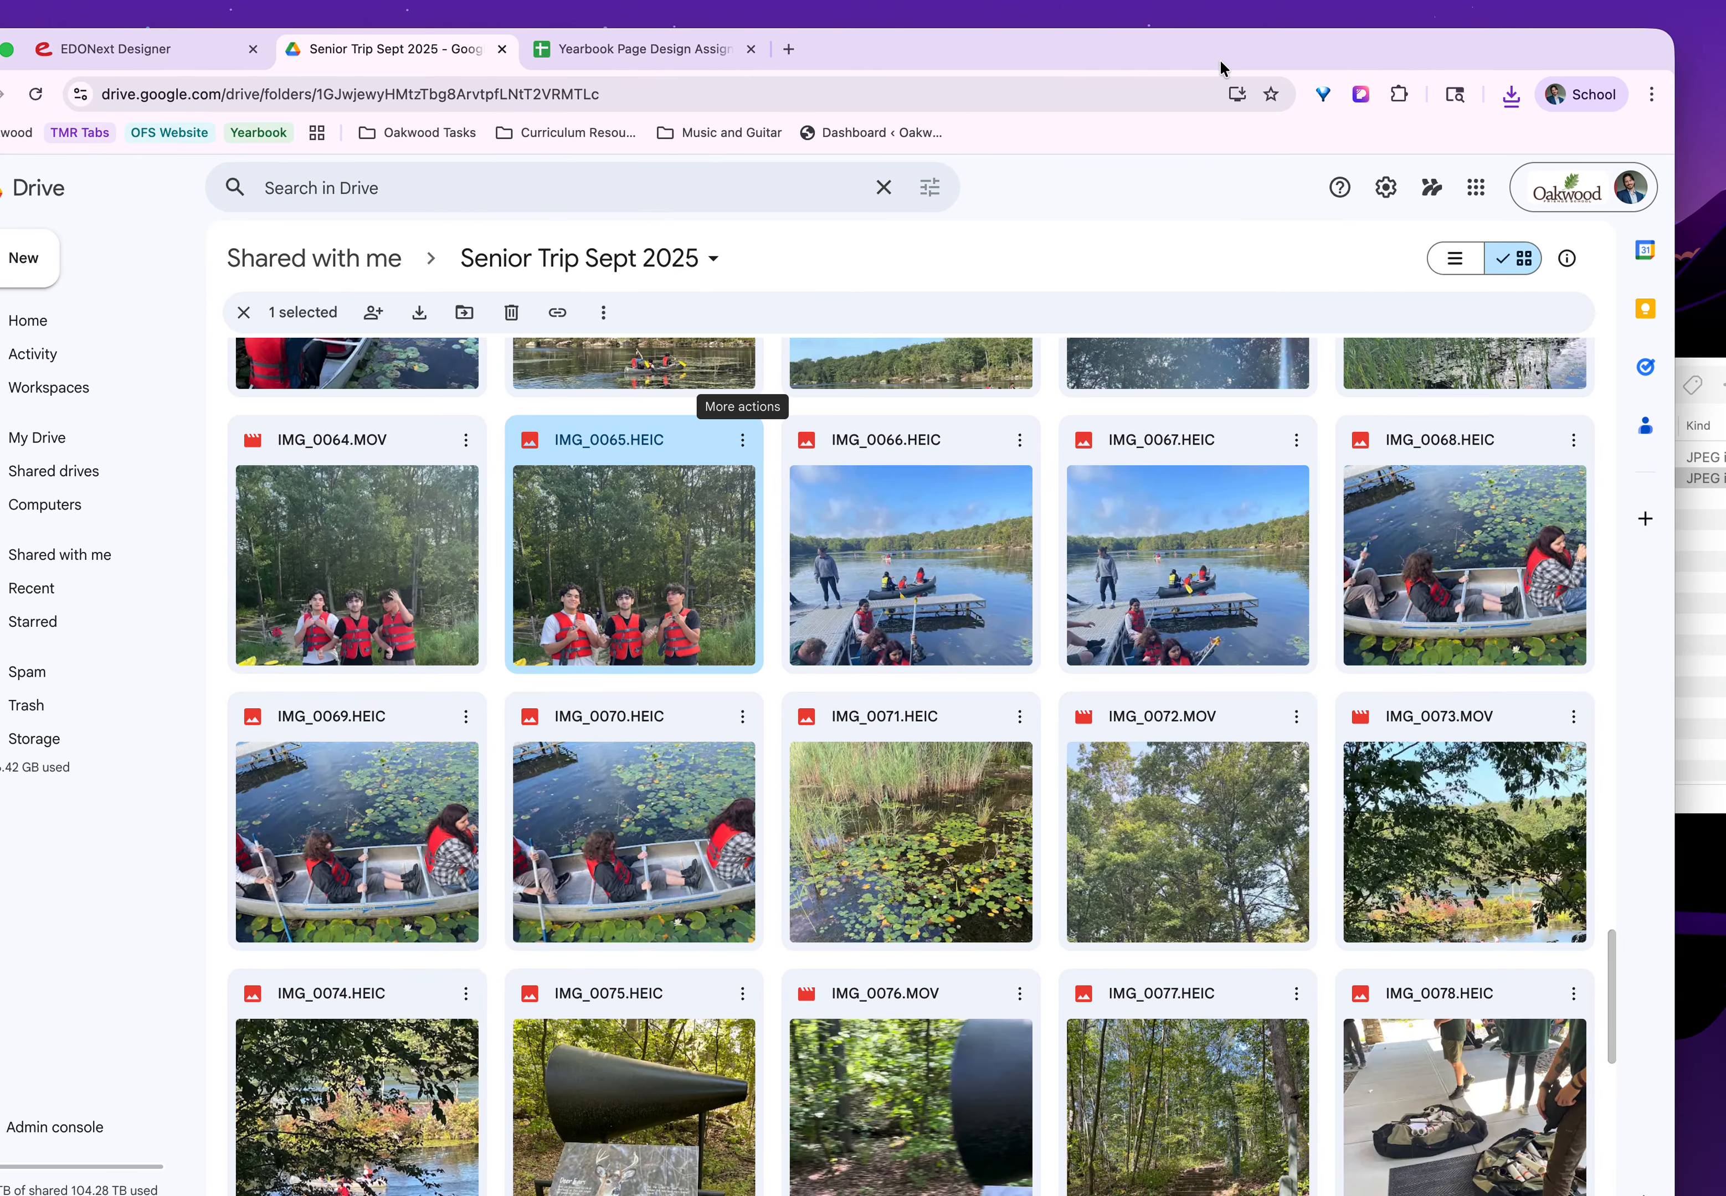
Move the downloaded IMG_0065.HEIC into the yb drops folder and shift the browser window back into full view.
{"action": "left_click", "coordinate": [1511, 94]}
{"action": "left_click_drag", "start_coordinate": [1337, 206], "coordinate": [1696, 516]}
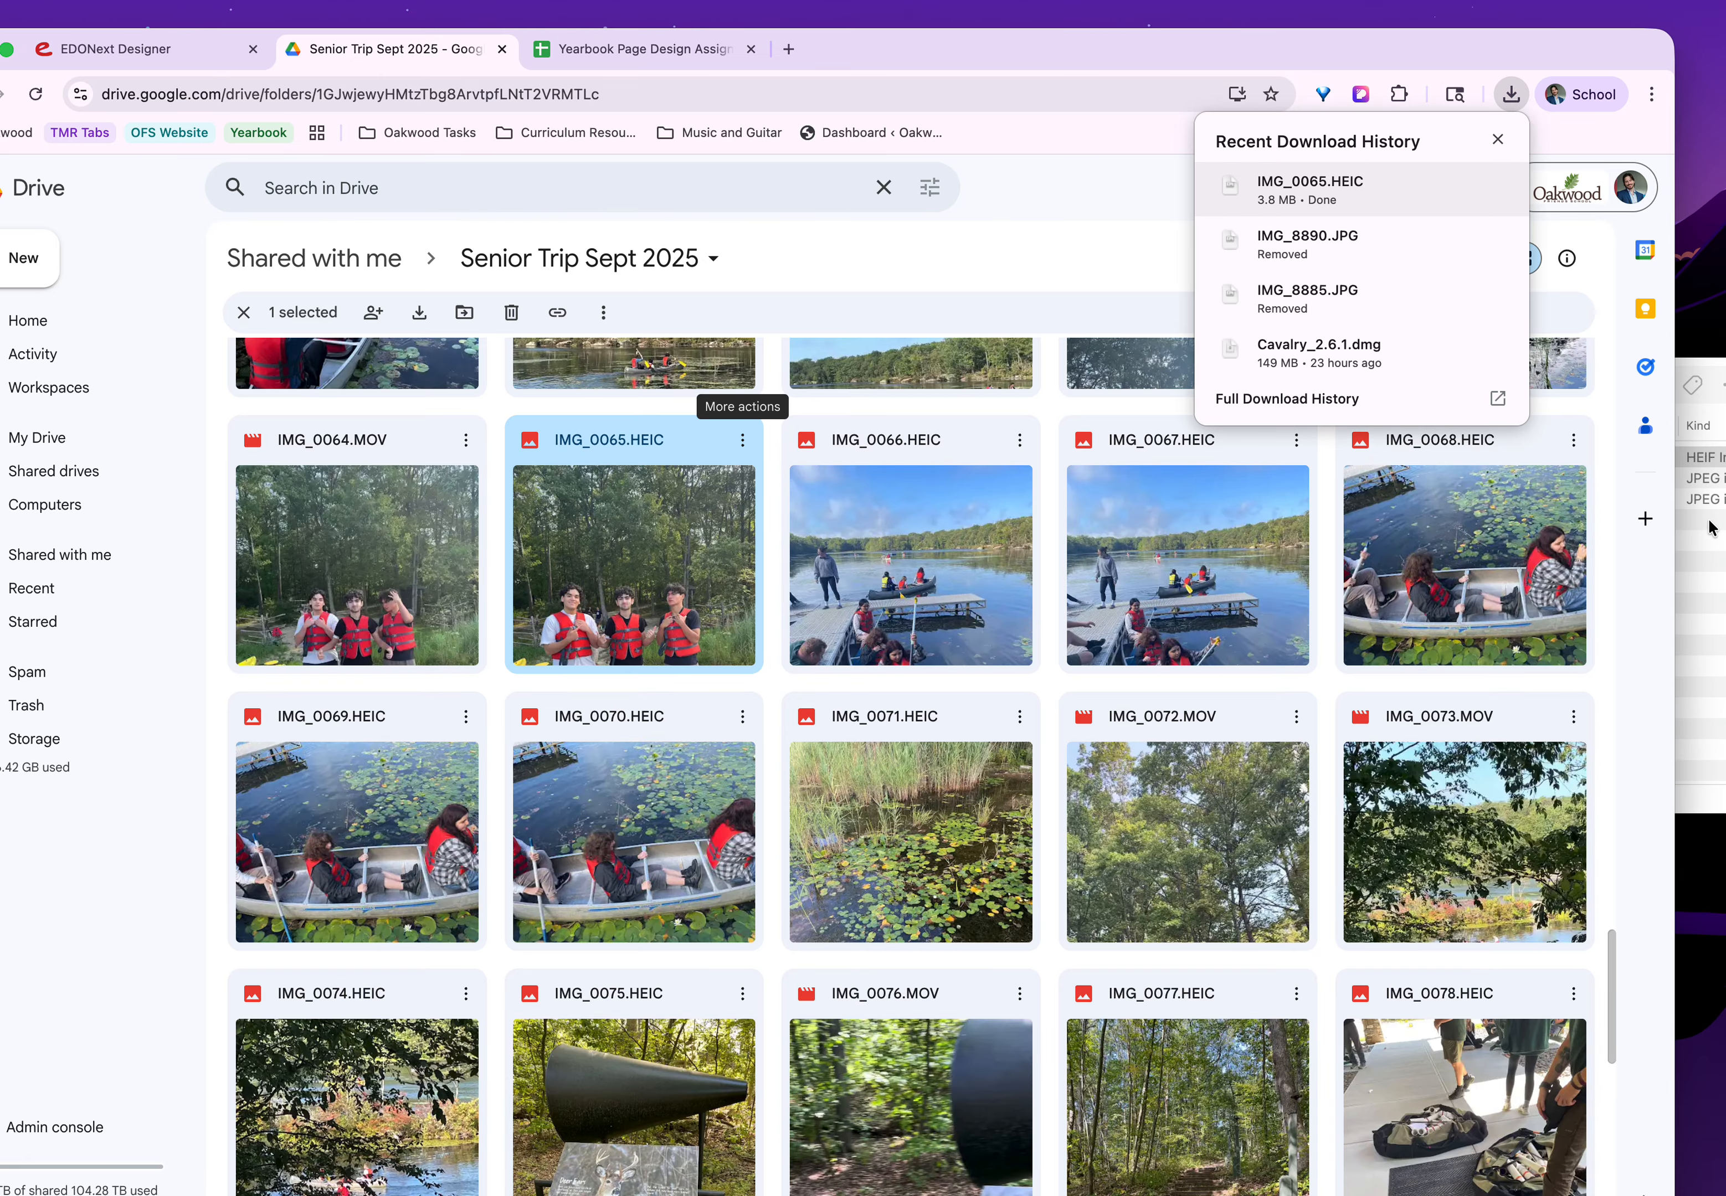
{"action": "left_click", "coordinate": [1695, 482]}
{"action": "left_click_drag", "start_coordinate": [875, 58], "coordinate": [977, 29]}
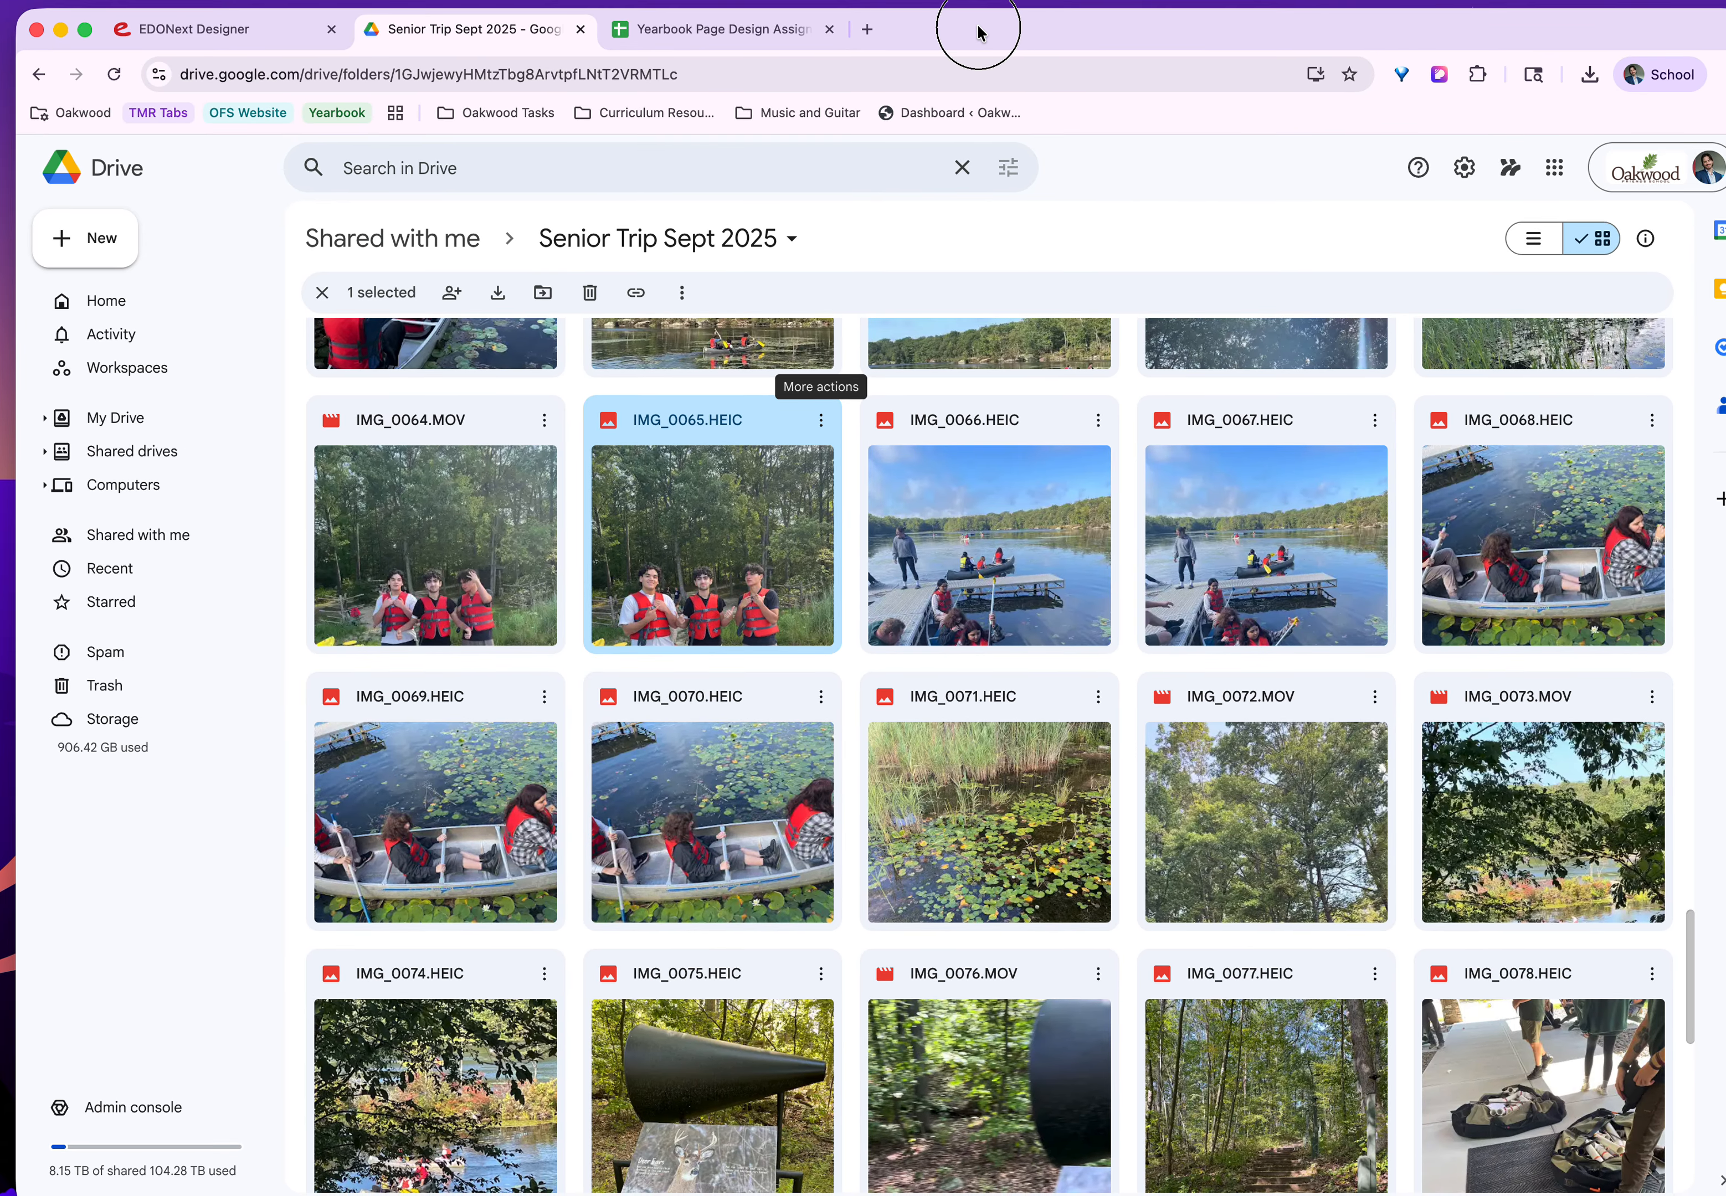
Switch to EDONext Designer and start an image upload with Upper School Intro as the destination category.
{"action": "left_click", "coordinate": [233, 34]}
{"action": "left_click", "coordinate": [267, 297]}
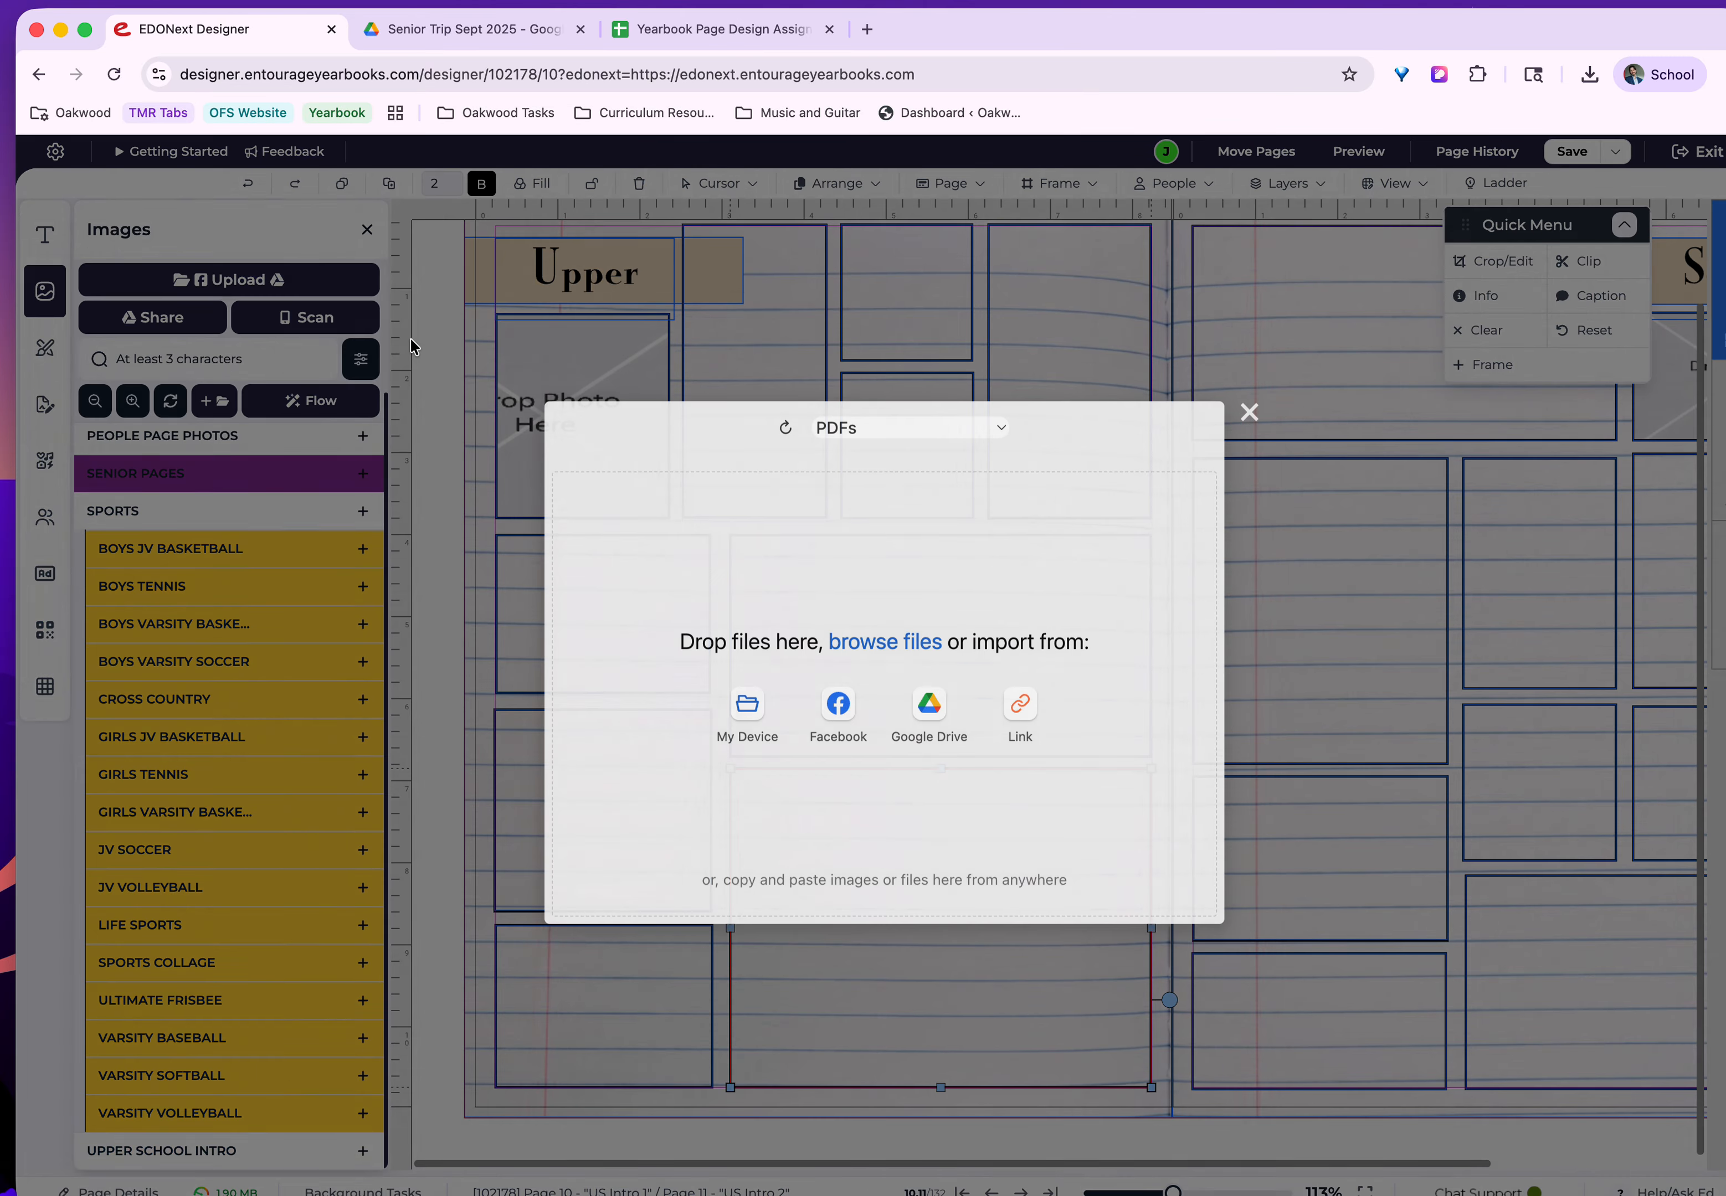
{"action": "left_click", "coordinate": [932, 436]}
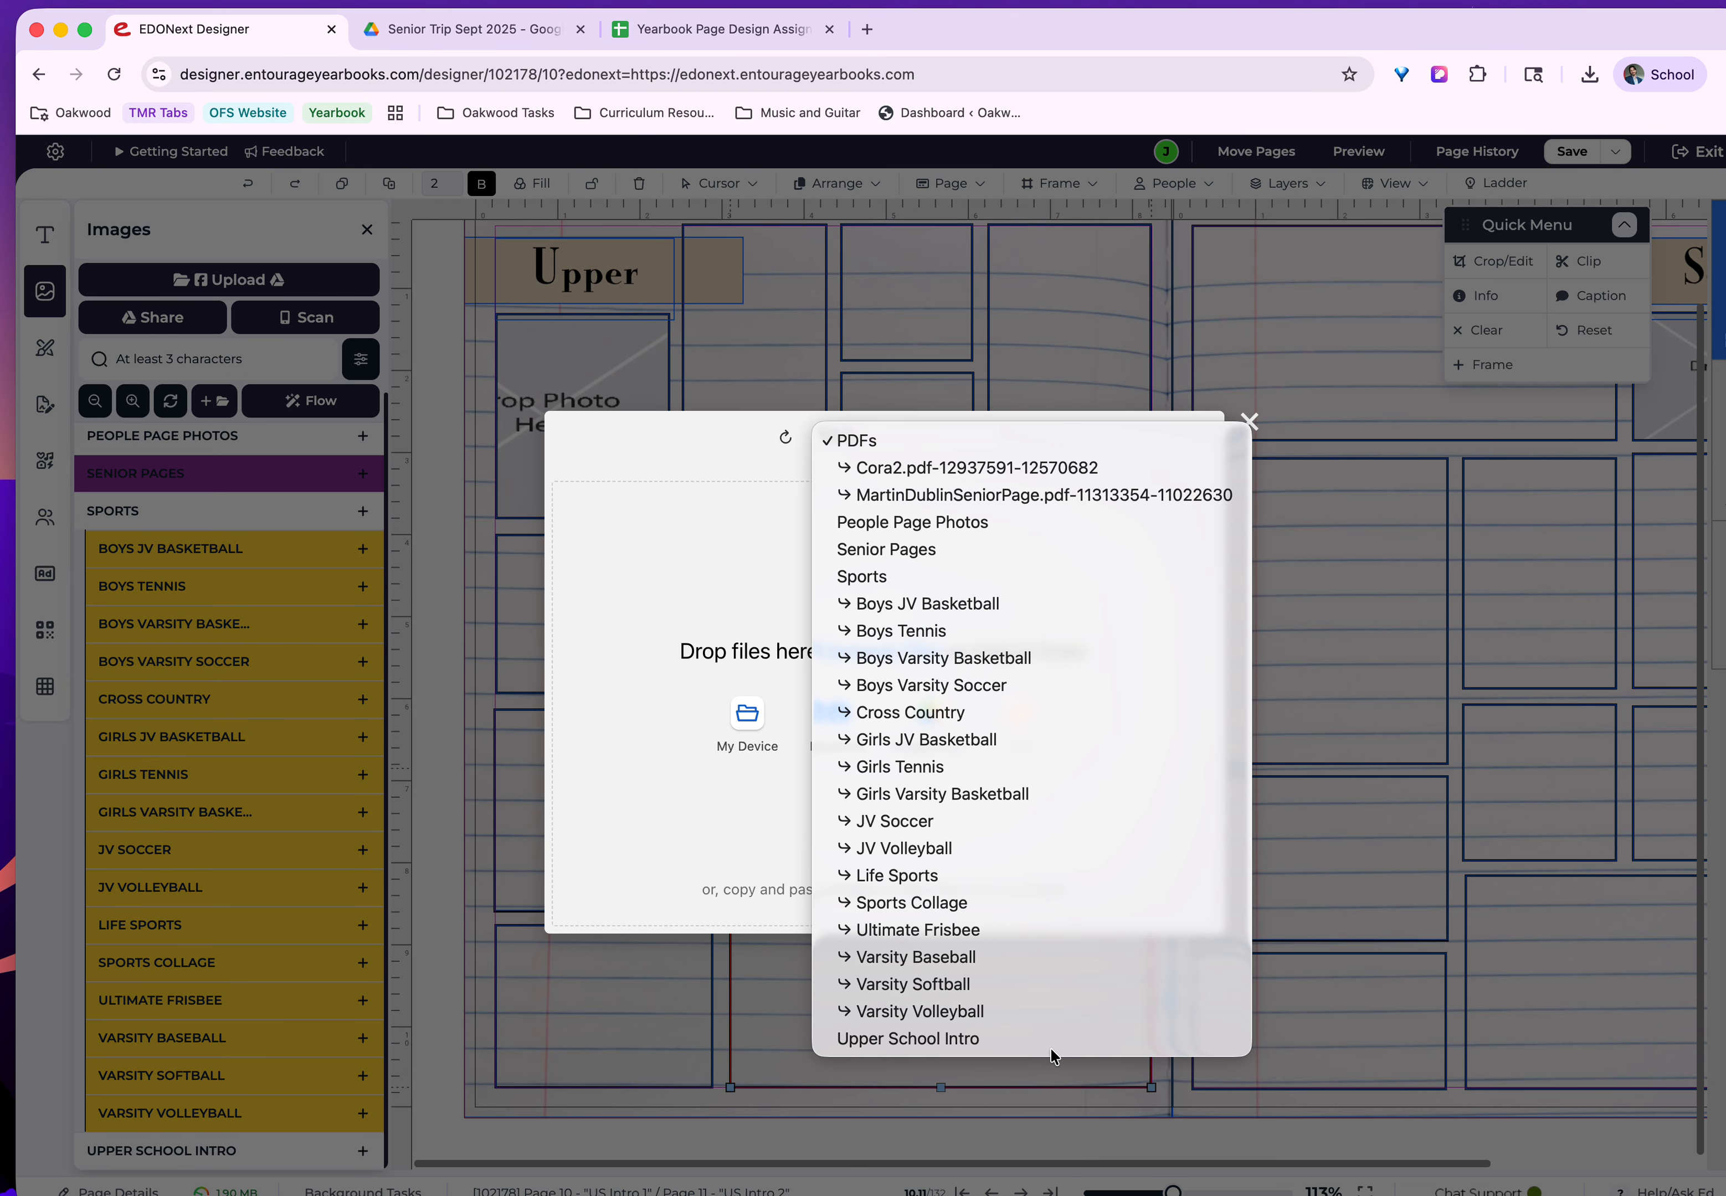
{"action": "left_click", "coordinate": [992, 1039]}
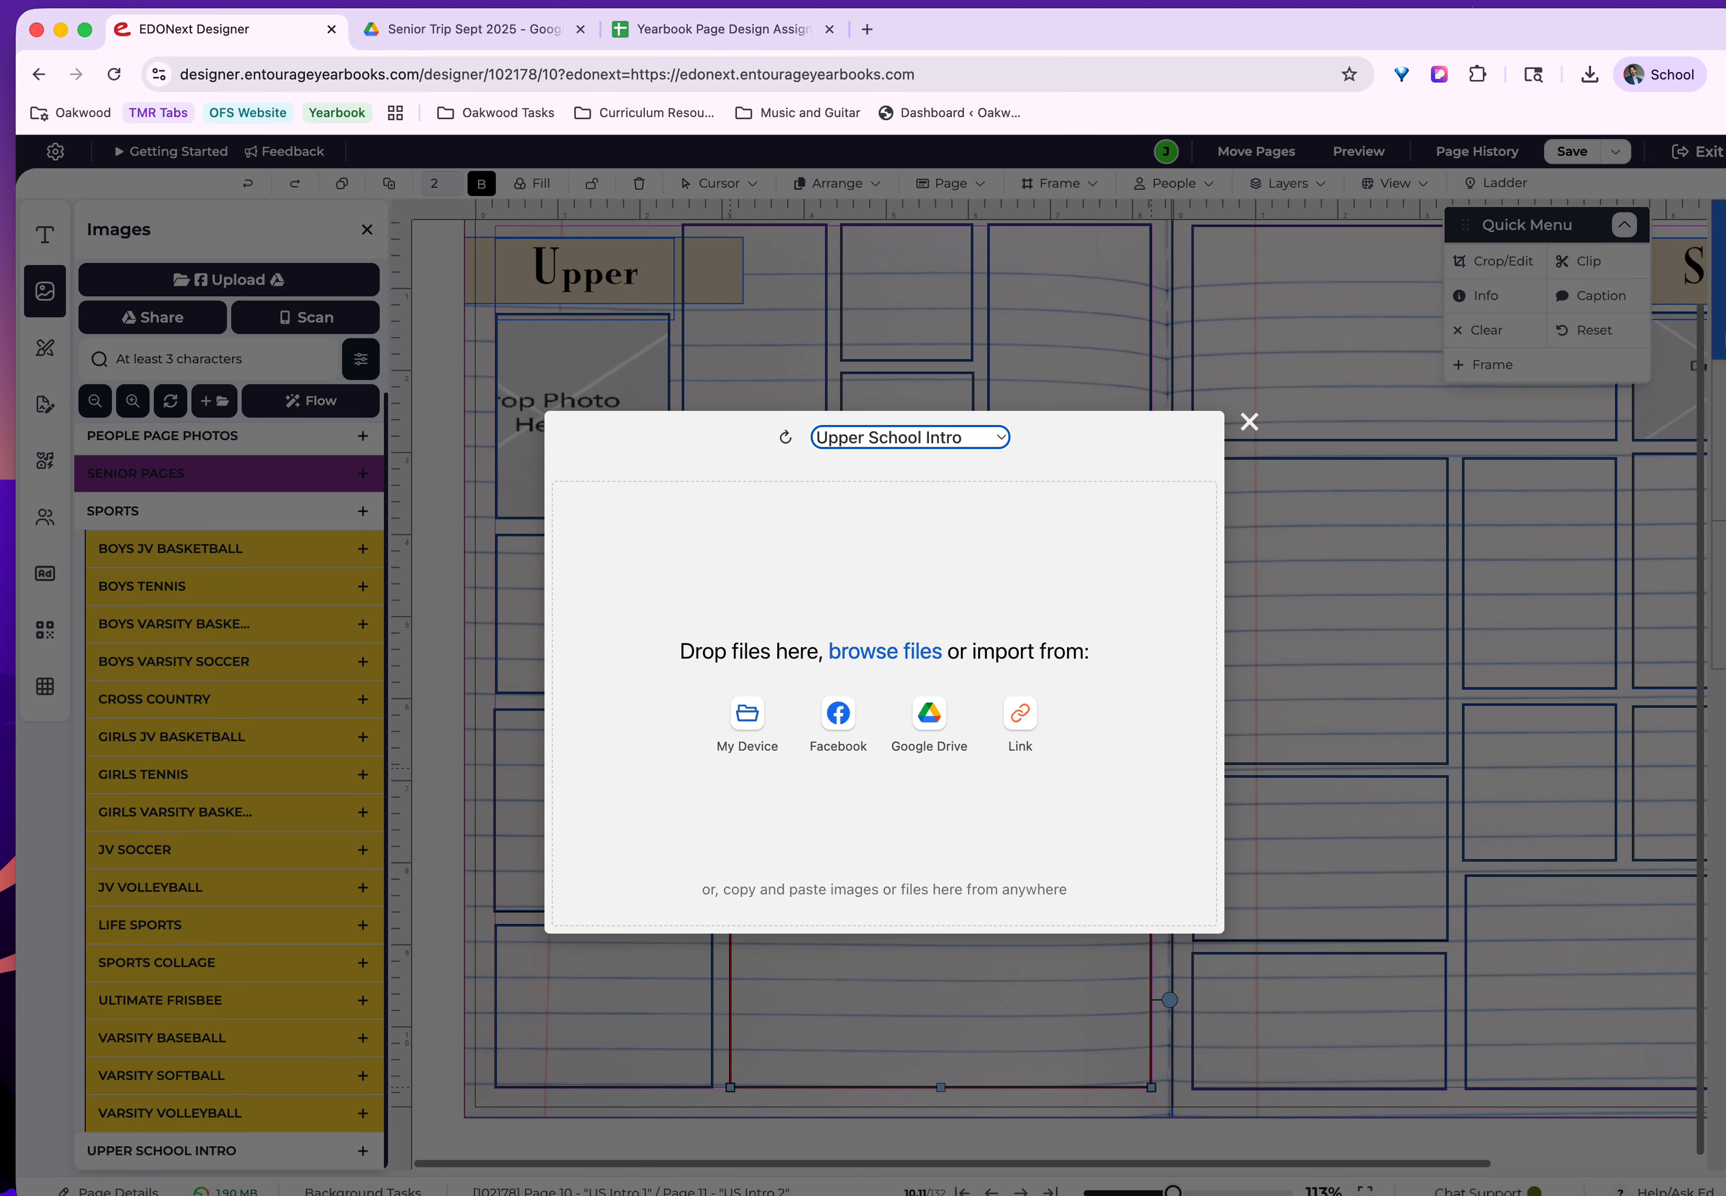
Add IMG_0065.HEIC from the yb drops folder to the upload and complete it.
{"action": "left_click", "coordinate": [1719, 545]}
{"action": "left_click_drag", "start_coordinate": [1150, 459], "coordinate": [793, 601]}
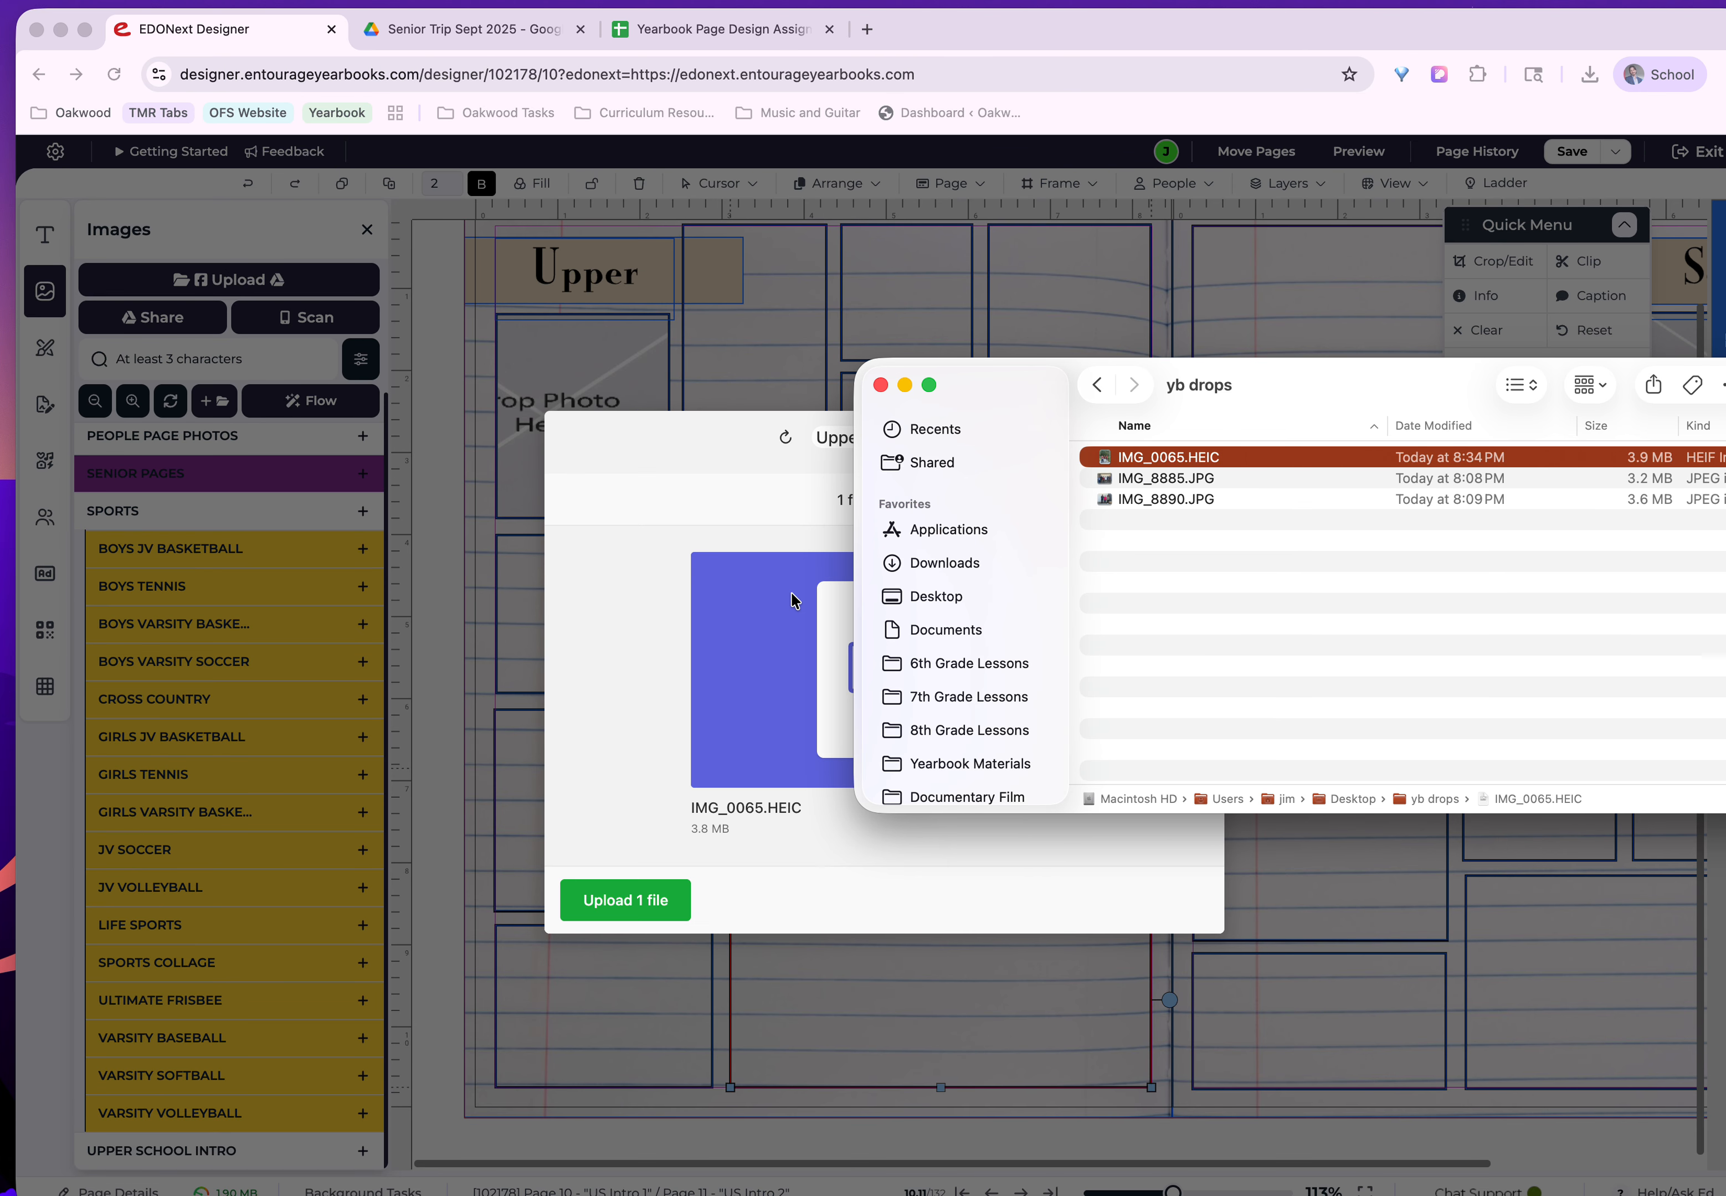
{"action": "left_click", "coordinate": [673, 490]}
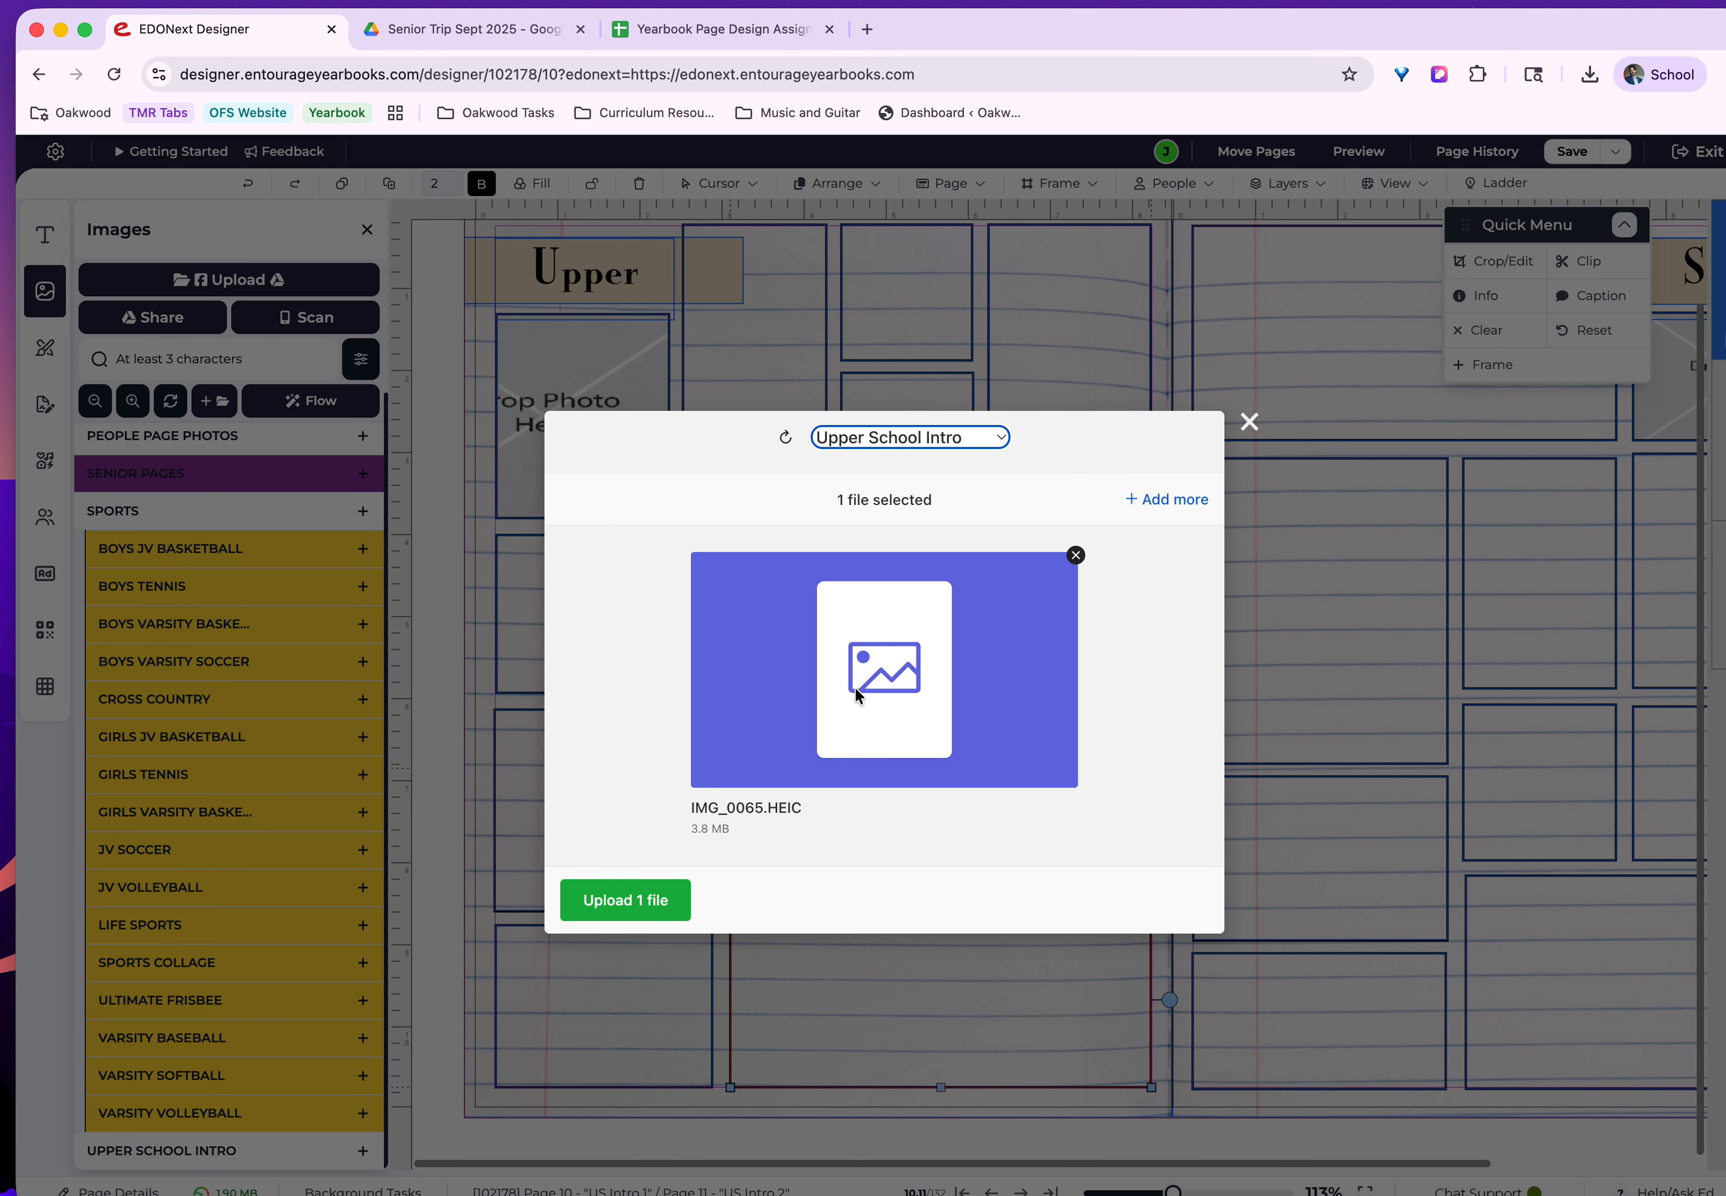
{"action": "left_click", "coordinate": [676, 900]}
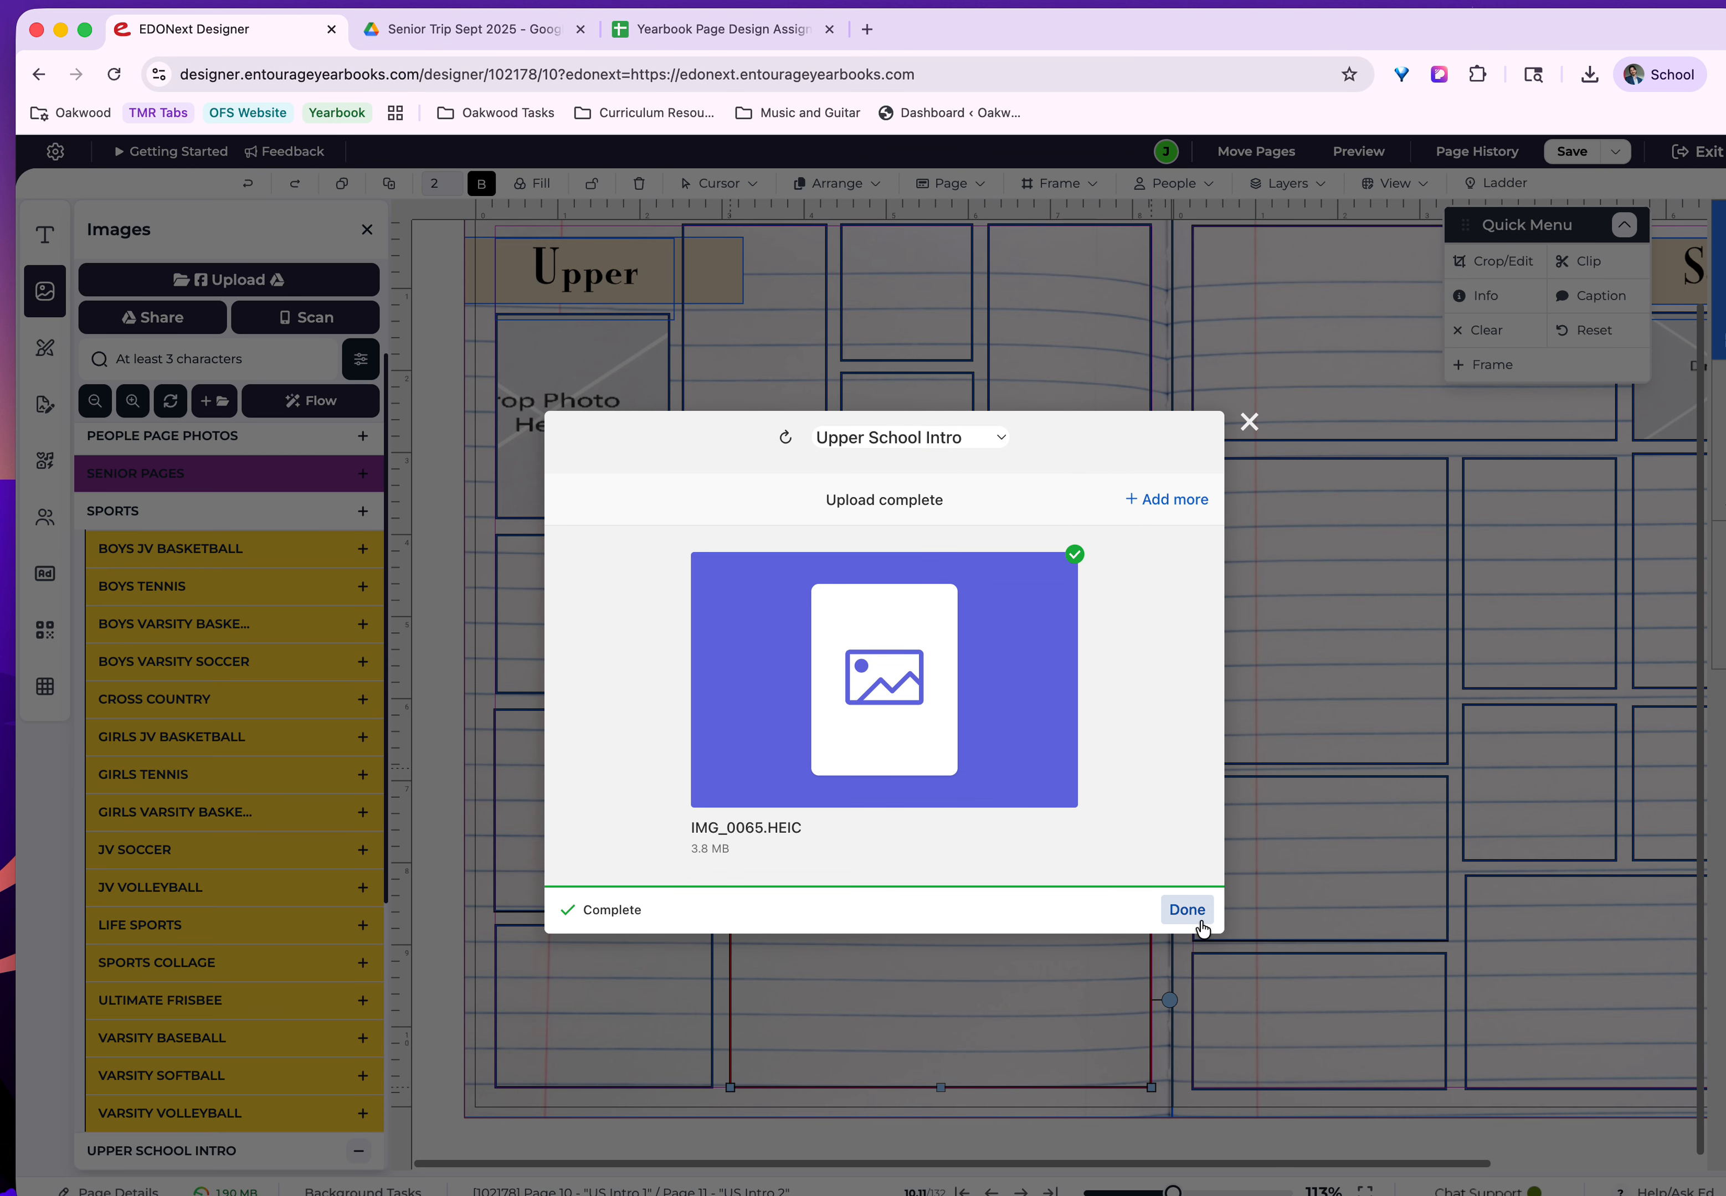
{"action": "left_click", "coordinate": [1187, 910]}
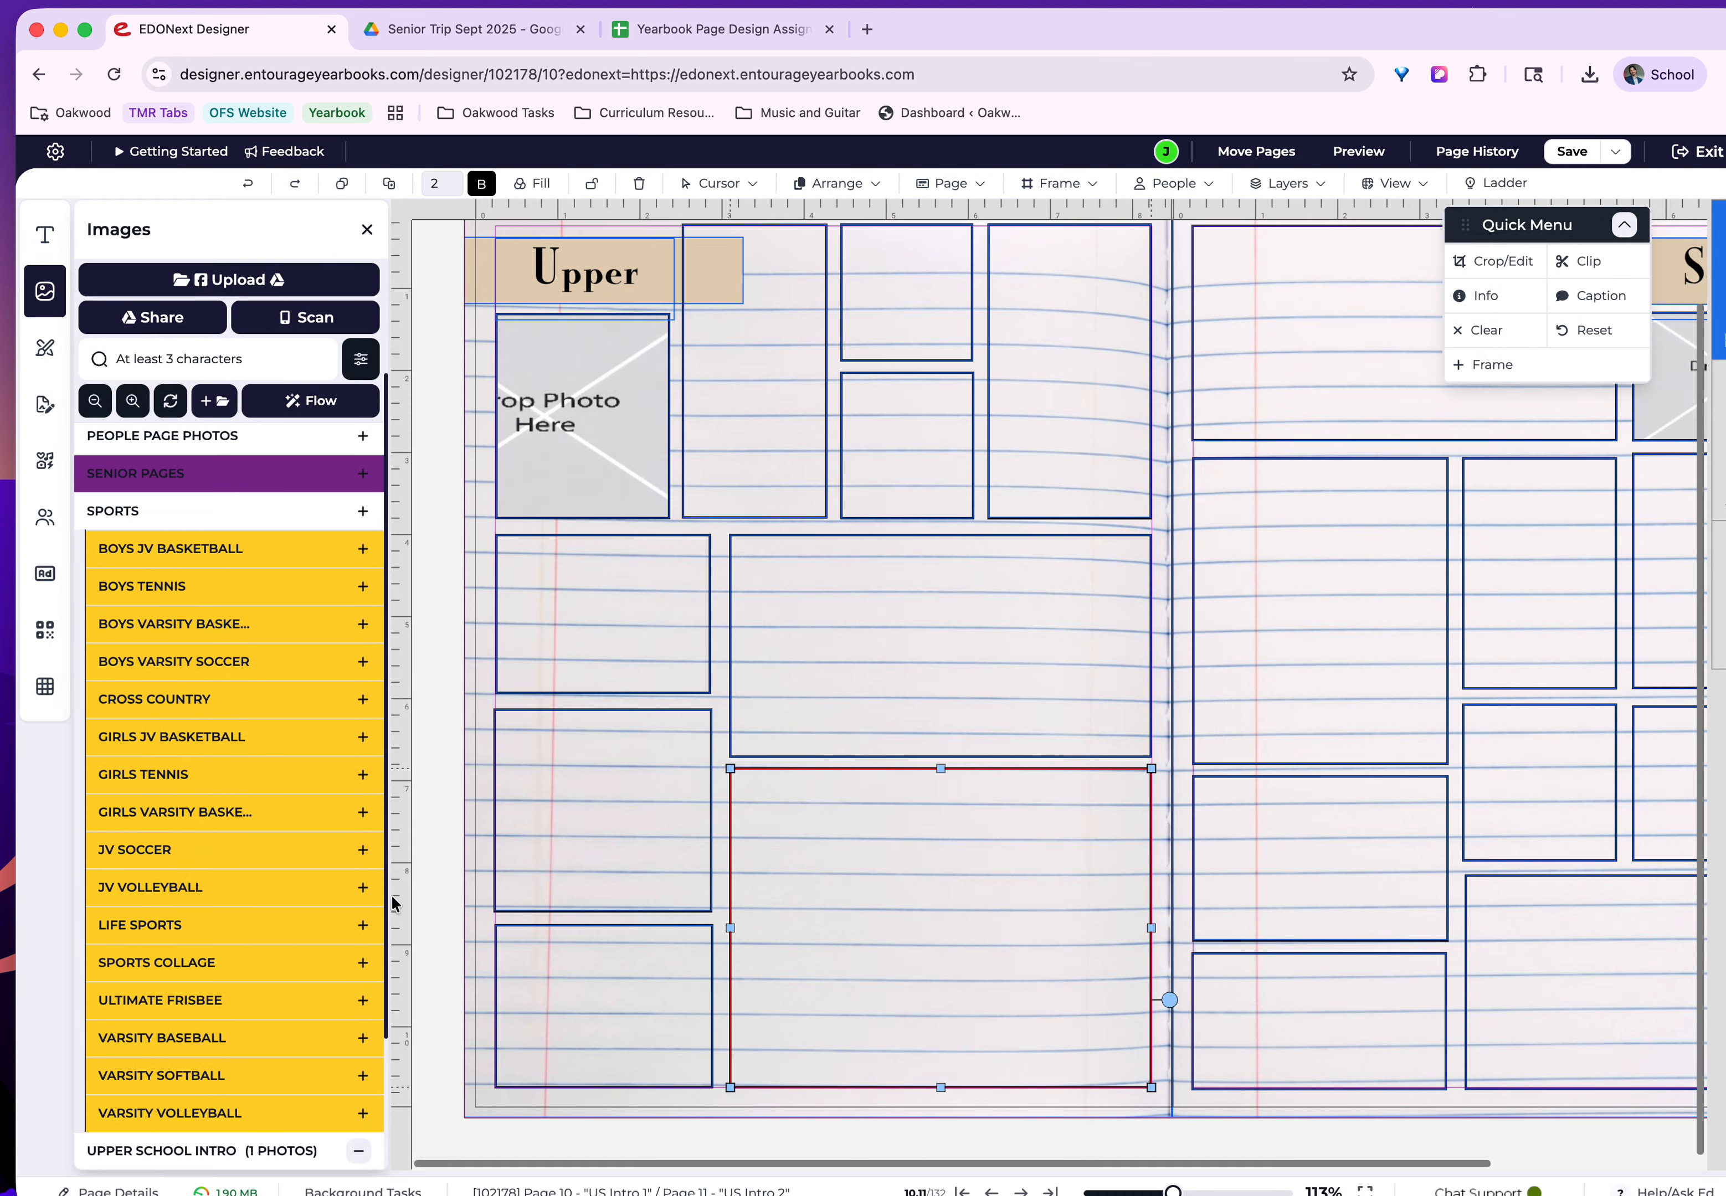
Place the IMG_0065.HEIC photo from the Upper School Intro category in page 10's large lower frame.
{"action": "scroll", "coordinate": [282, 897], "scroll_direction": "down", "scroll_amount": 3}
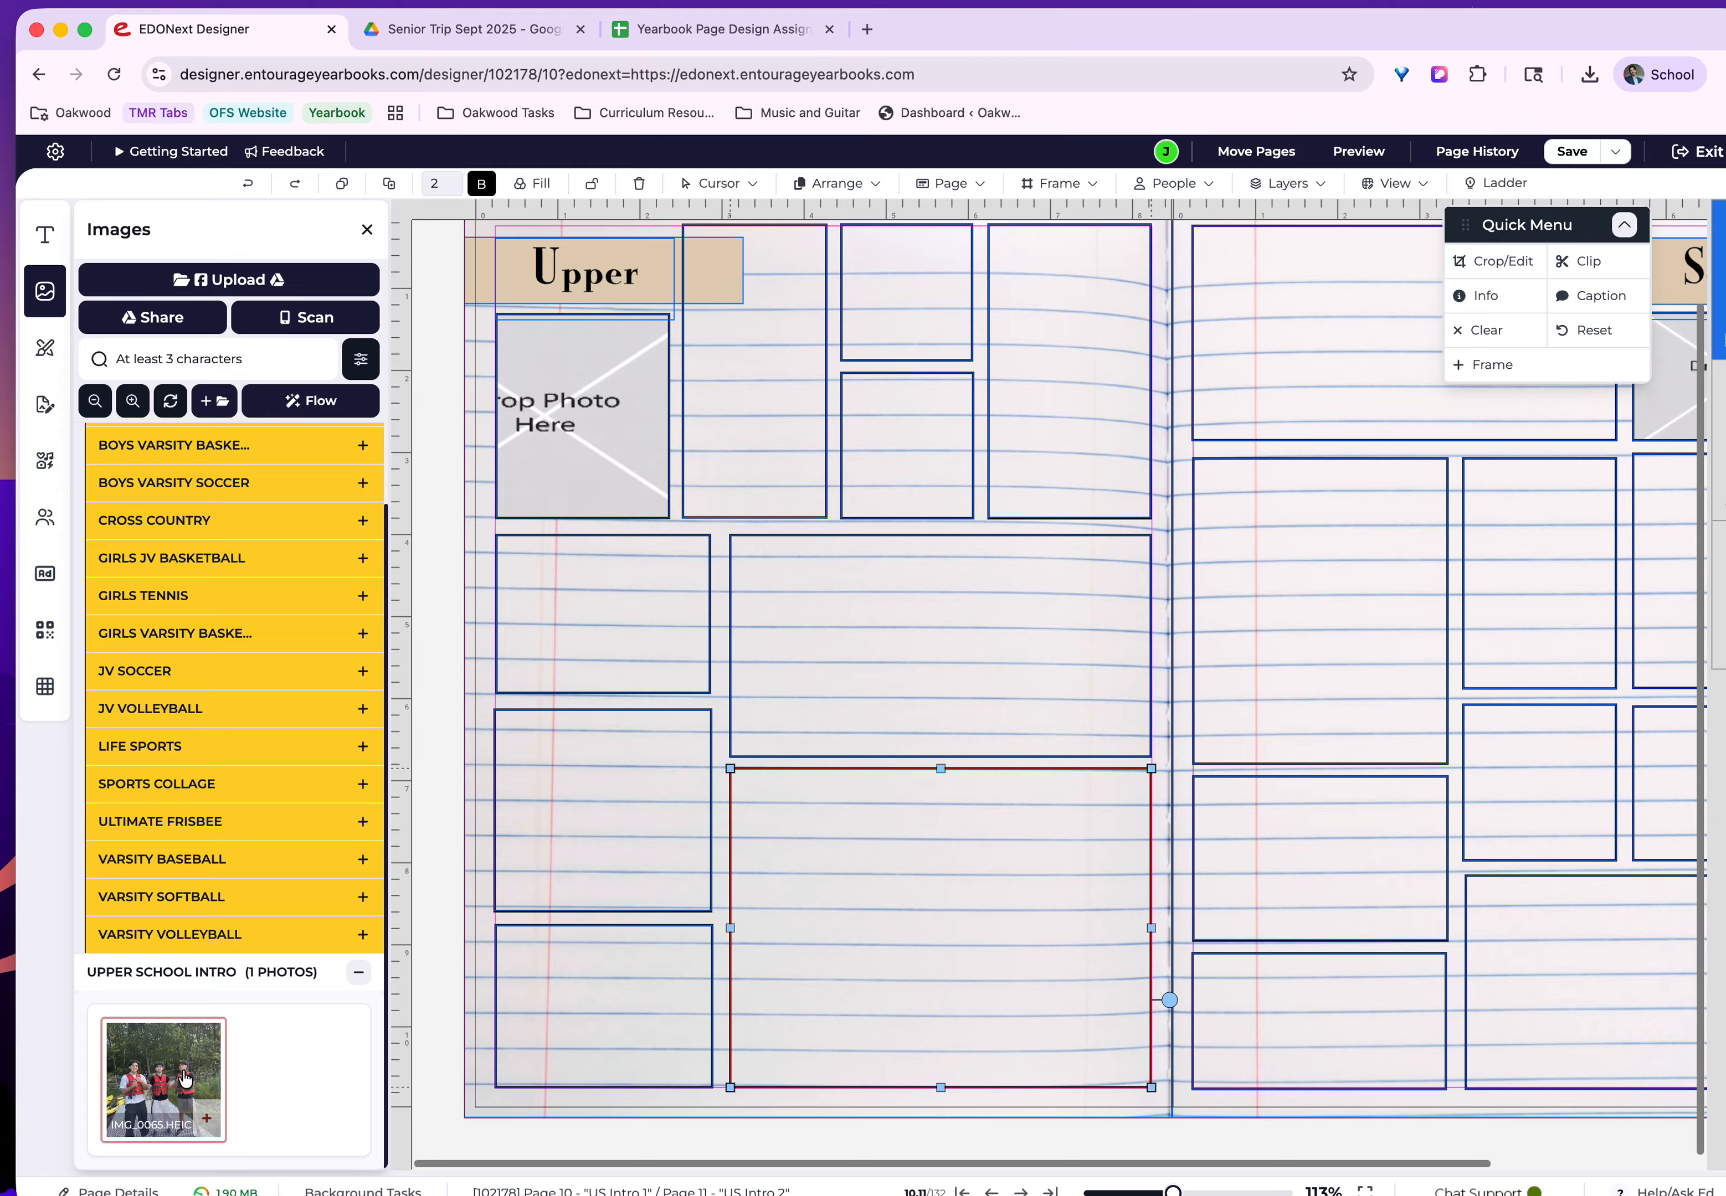
{"action": "left_click", "coordinate": [152, 1086]}
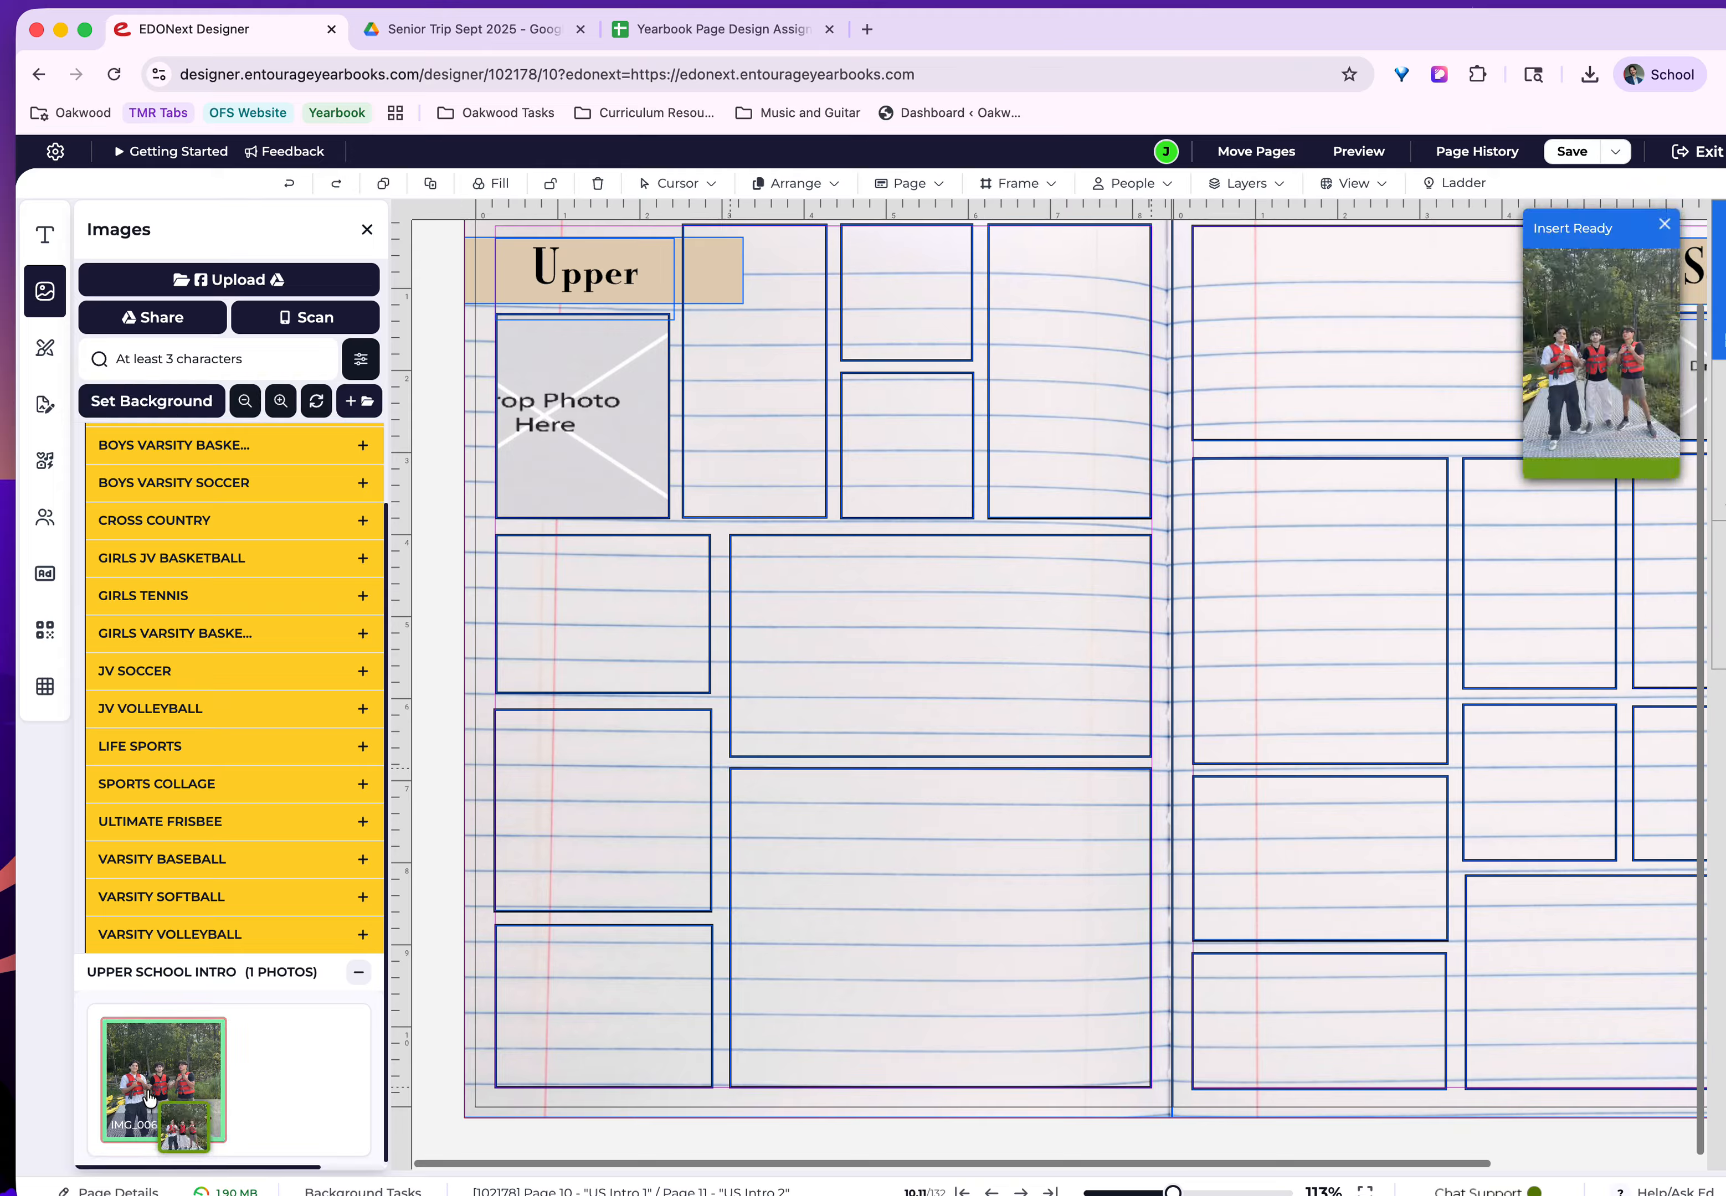
{"action": "left_click", "coordinate": [861, 917]}
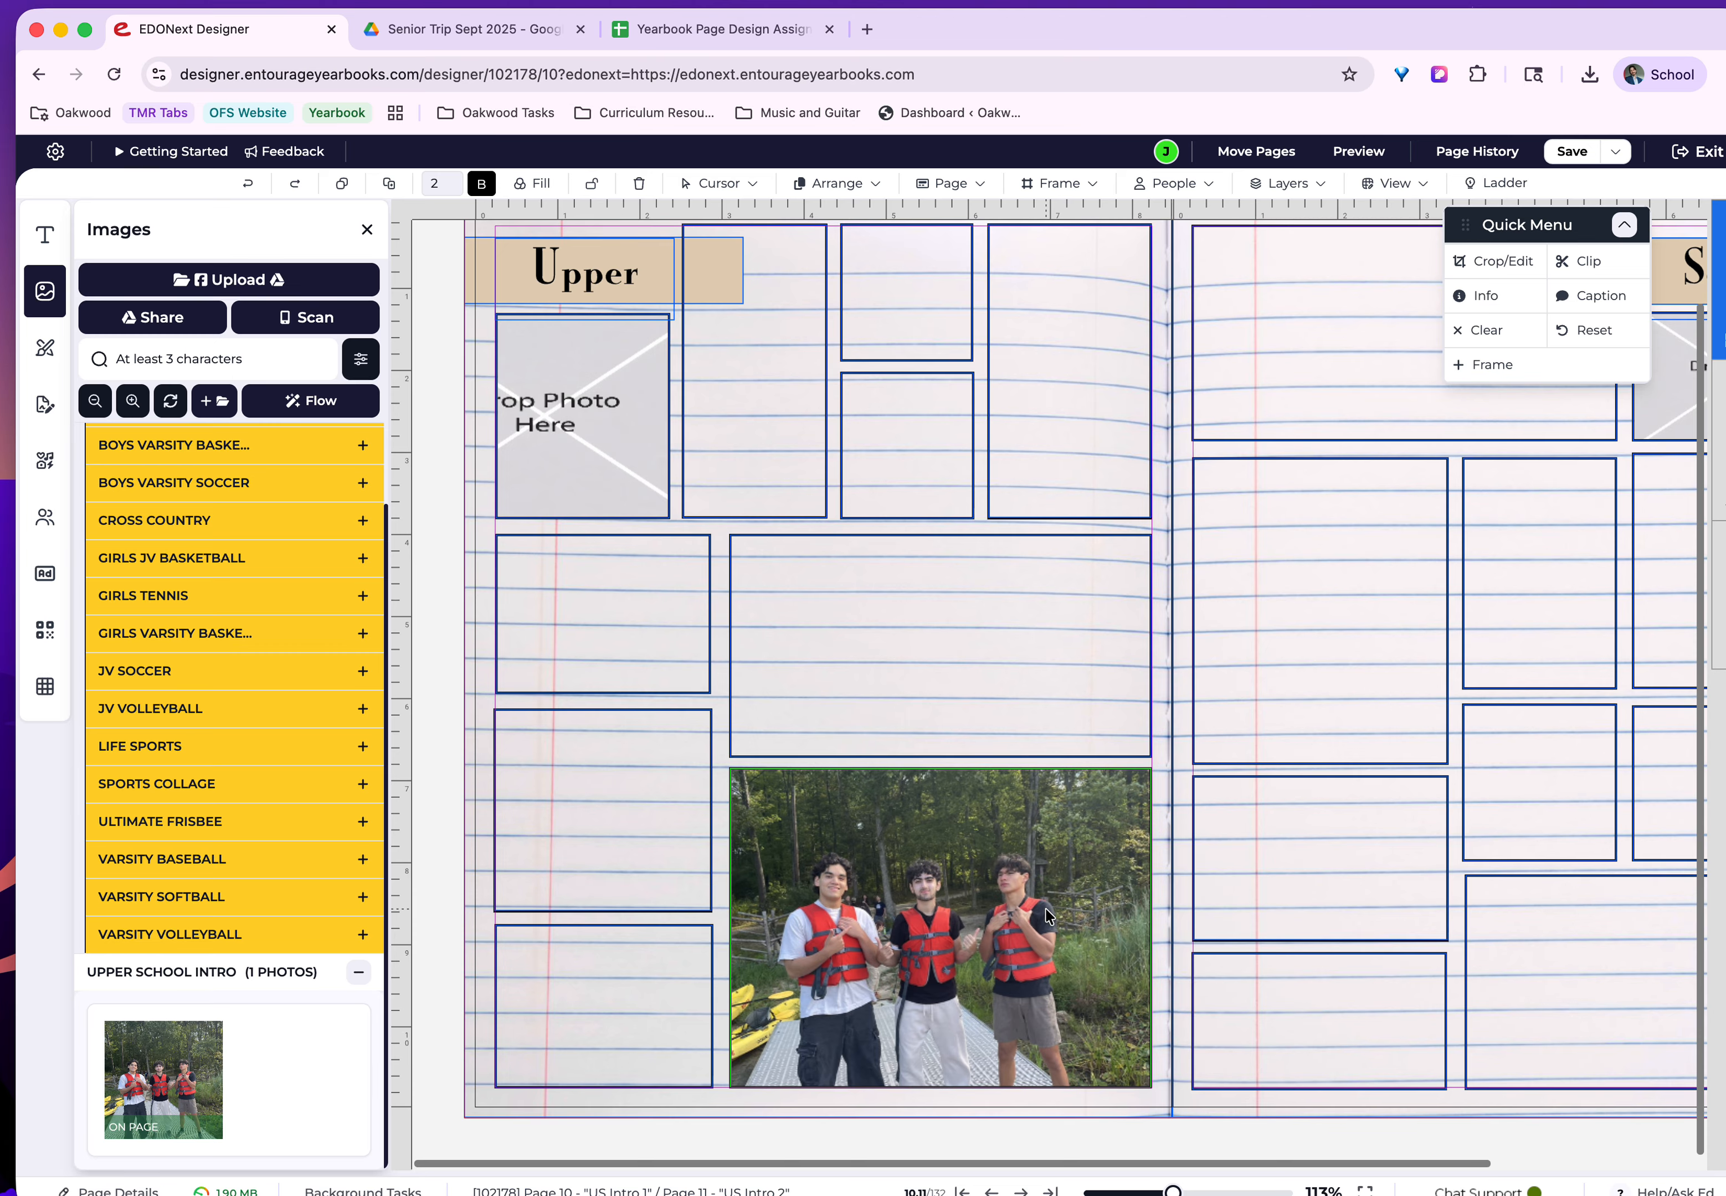
Crop the placed photo more tightly around the three students in life jackets, and save the spread.
{"action": "left_click", "coordinate": [1084, 917]}
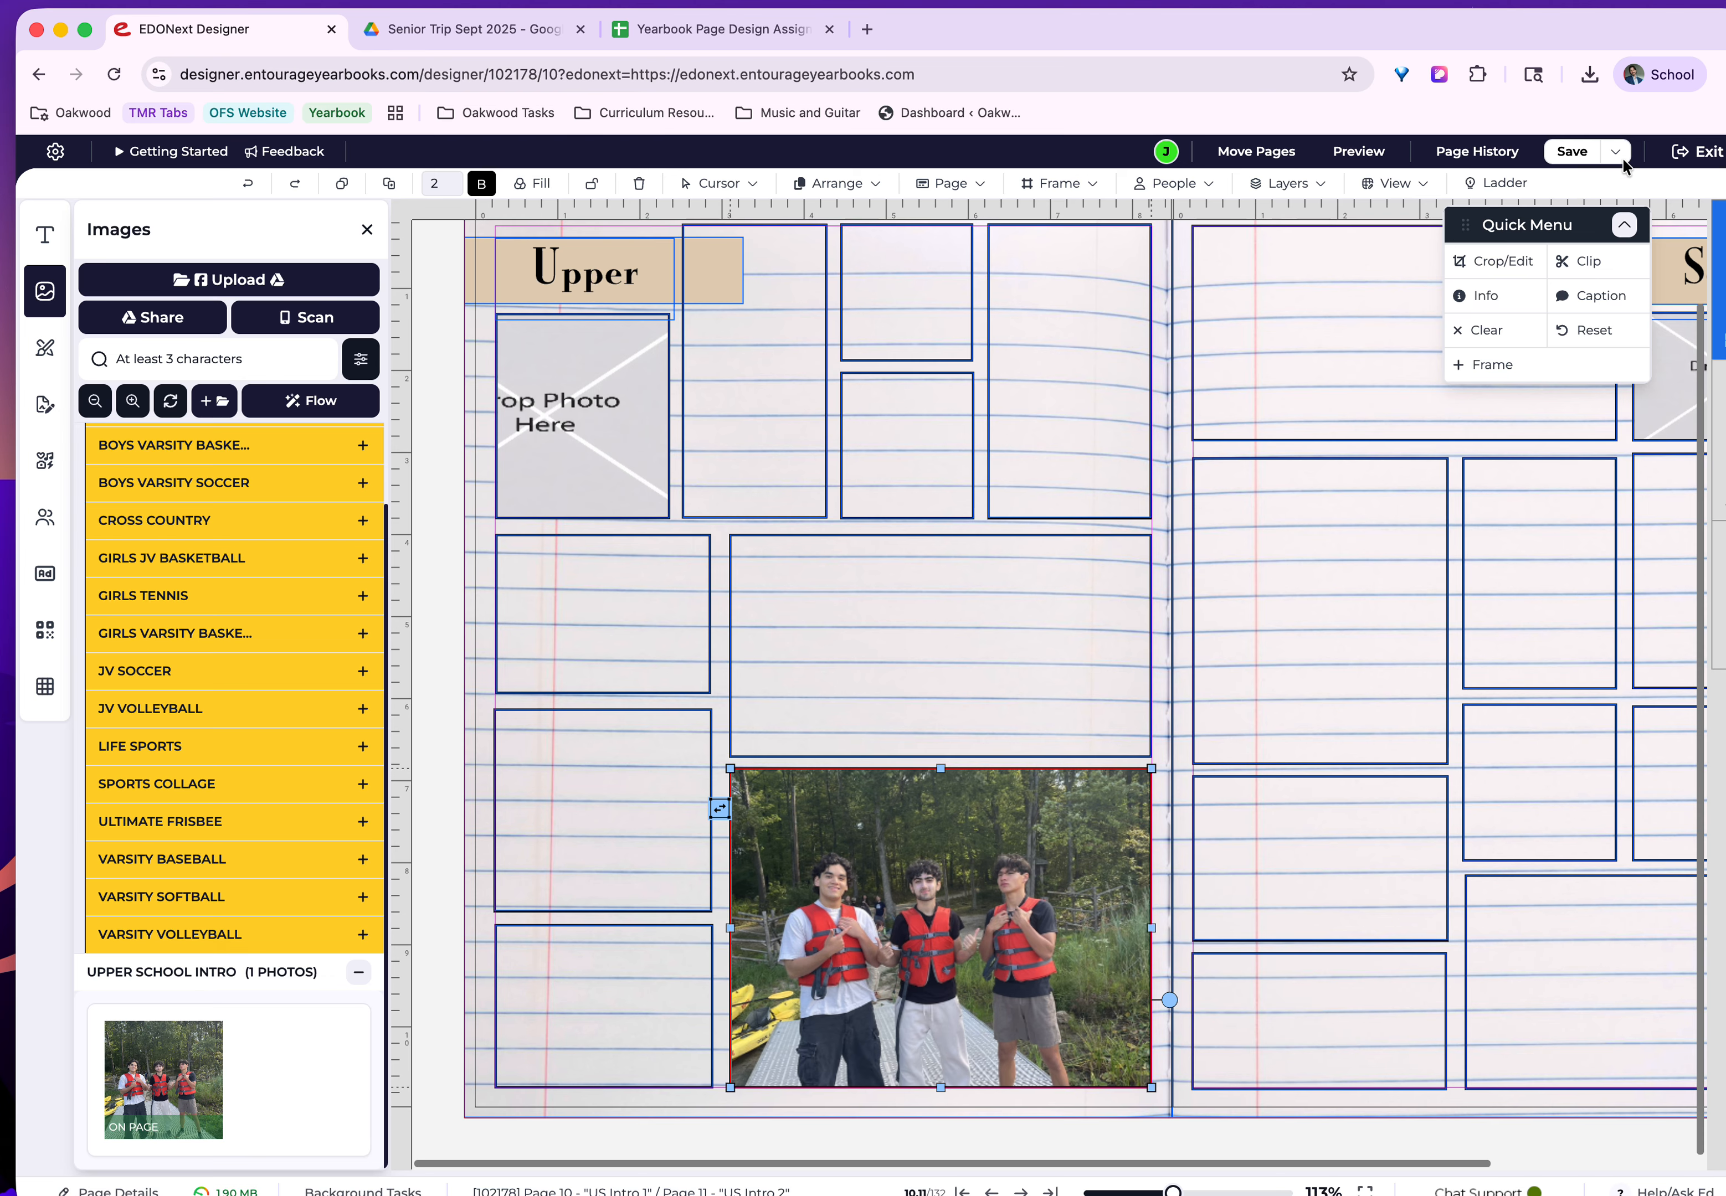
{"action": "left_click", "coordinate": [1488, 263]}
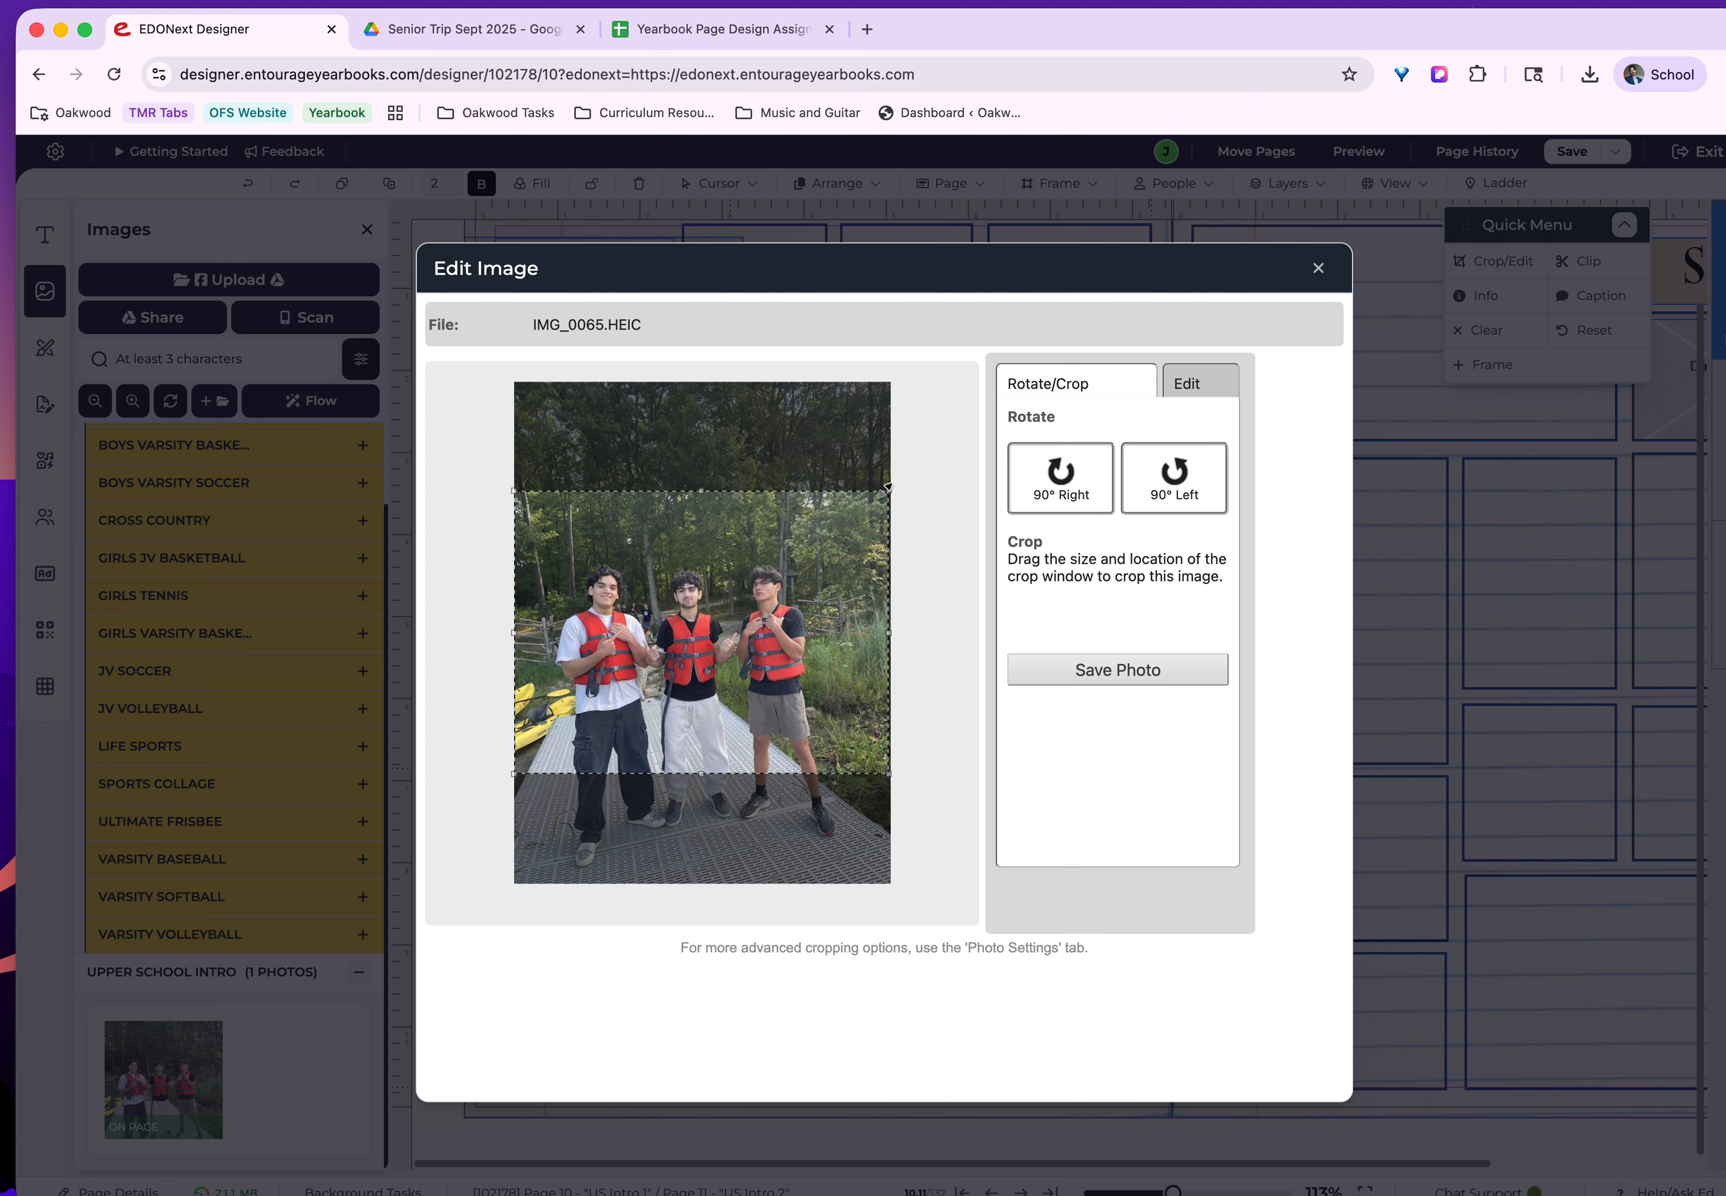
{"action": "left_click_drag", "start_coordinate": [890, 490], "coordinate": [814, 544]}
{"action": "left_click_drag", "start_coordinate": [731, 620], "coordinate": [752, 617]}
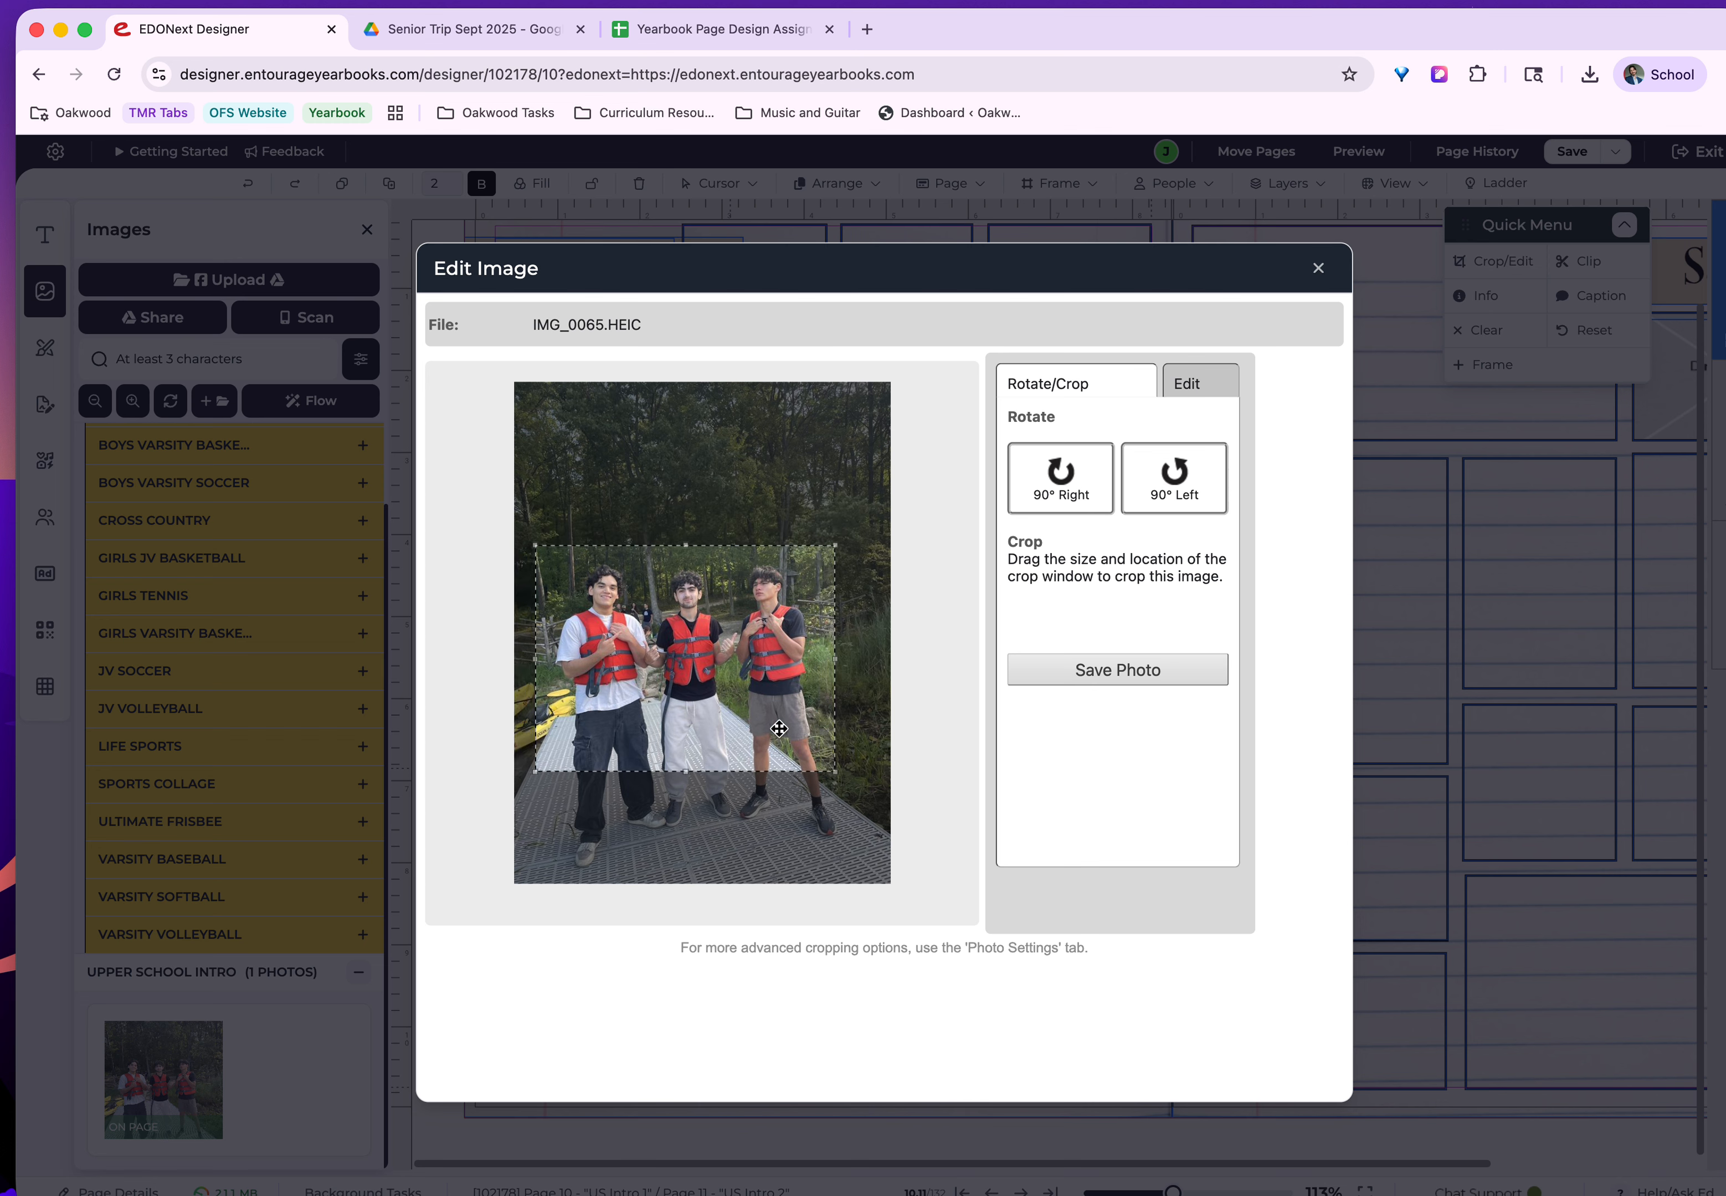
{"action": "left_click_drag", "start_coordinate": [833, 767], "coordinate": [775, 730]}
{"action": "left_click", "coordinate": [1139, 676]}
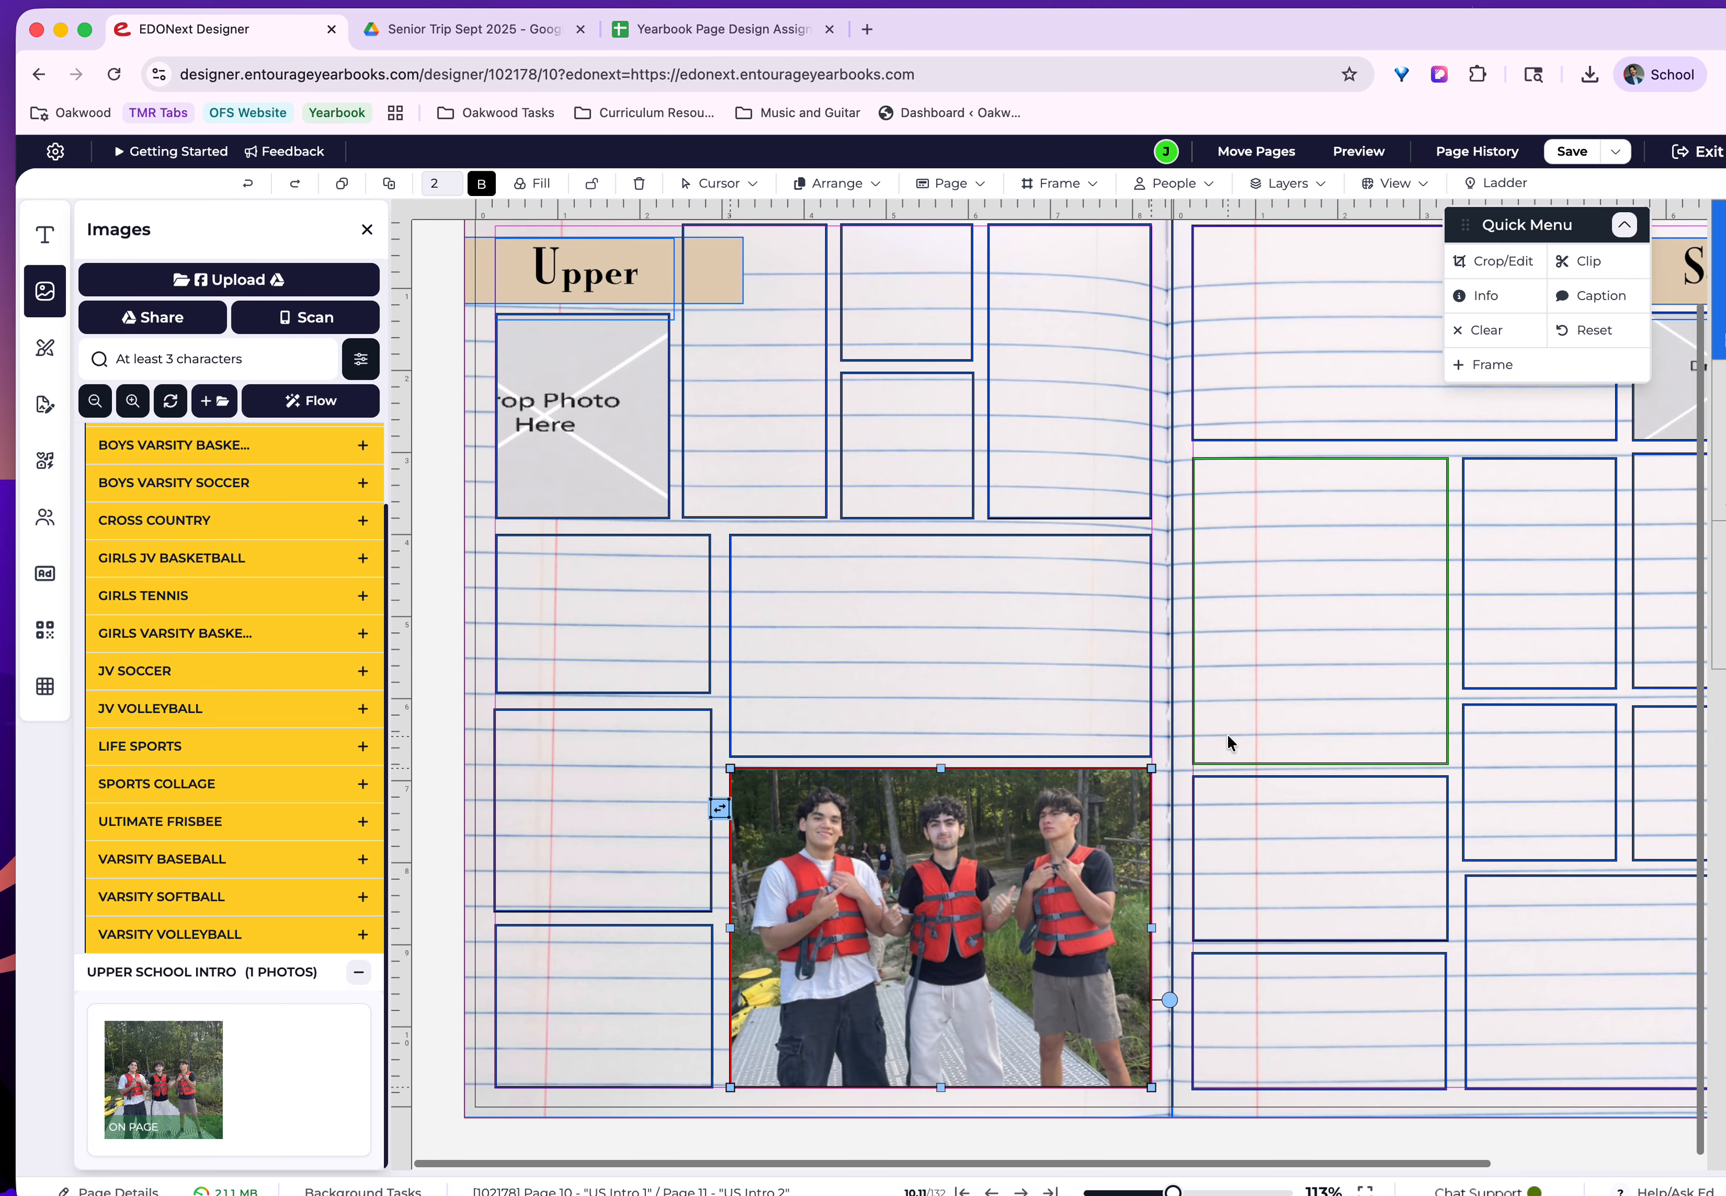
{"action": "left_click", "coordinate": [1569, 153]}
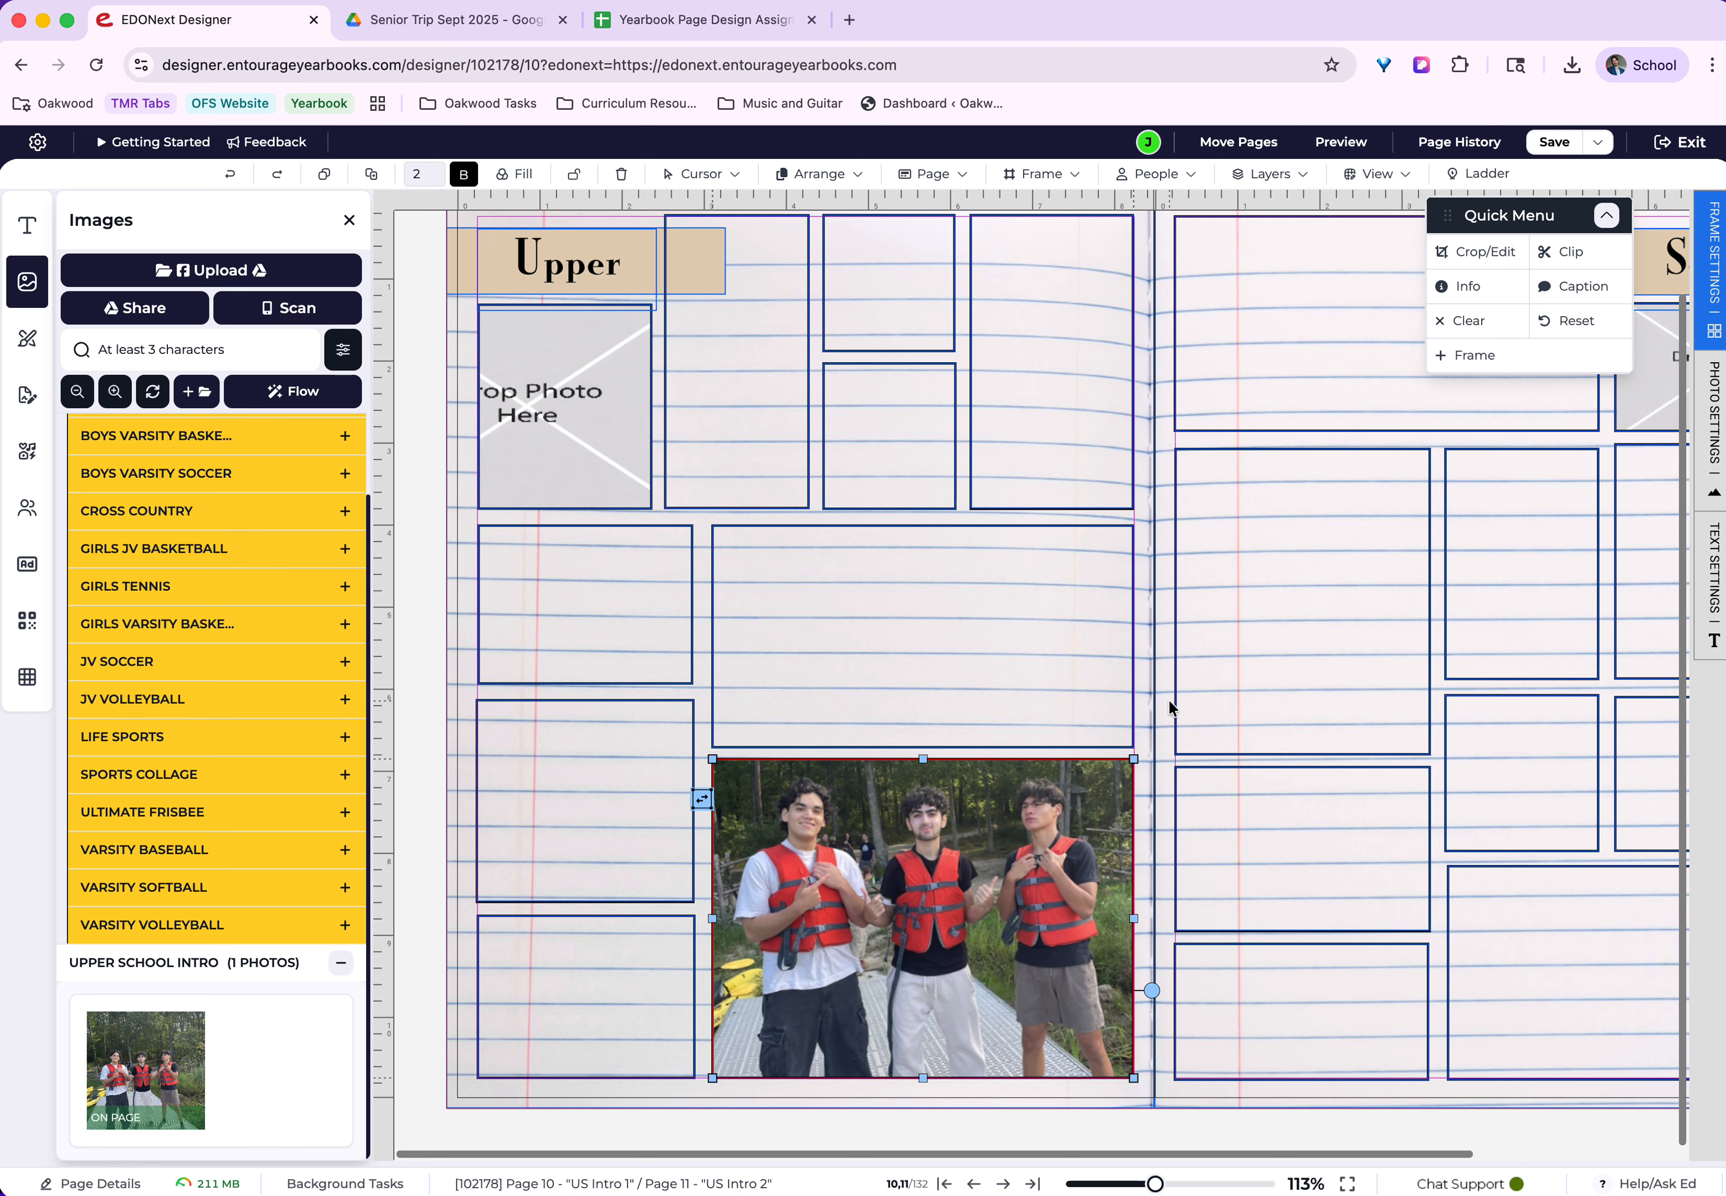
Check the Yearbook Page Design Assignments spreadsheet and return to the yearbook spread with no frame selected.
{"action": "left_click", "coordinate": [1031, 647]}
{"action": "mouse_move", "coordinate": [1134, 637]}
{"action": "left_mouse_down"}
{"action": "mouse_move", "coordinate": [925, 642]}
{"action": "mouse_move", "coordinate": [1137, 620]}
{"action": "left_mouse_up"}
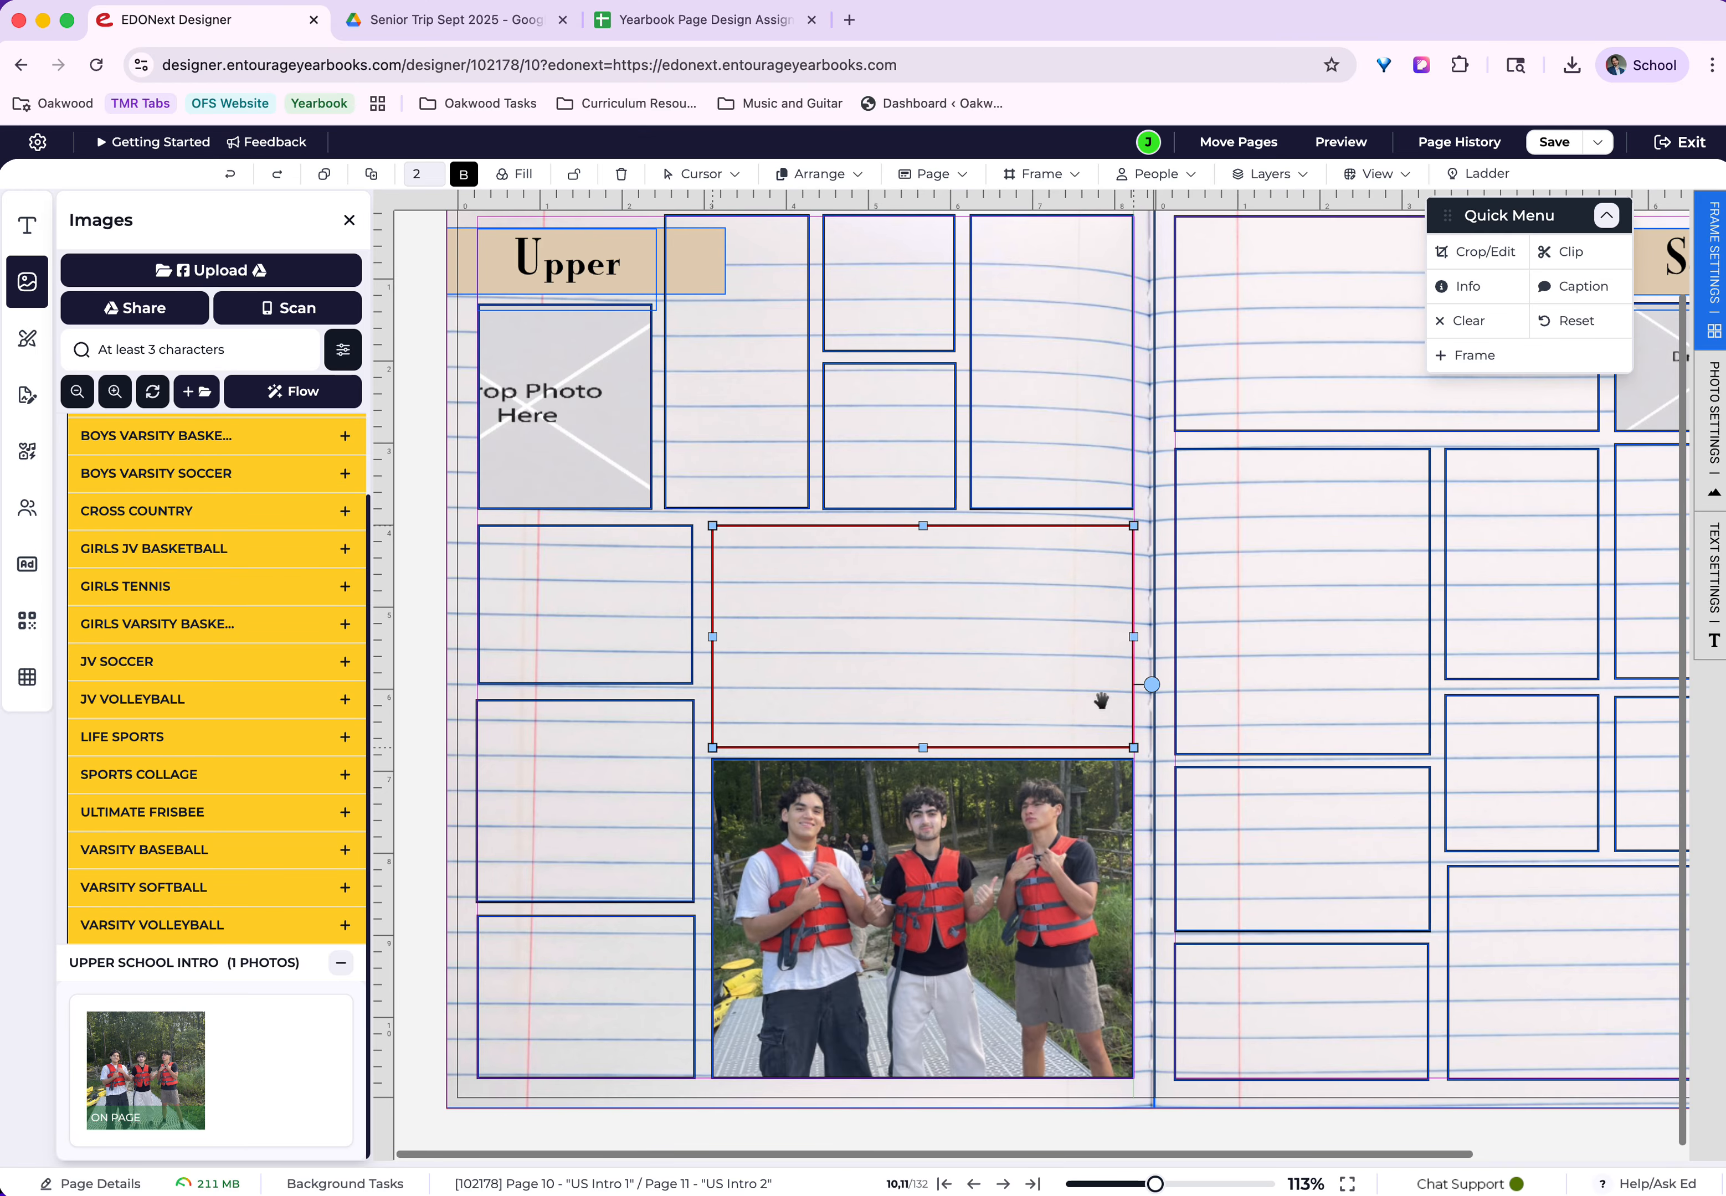
{"action": "left_click", "coordinate": [718, 22]}
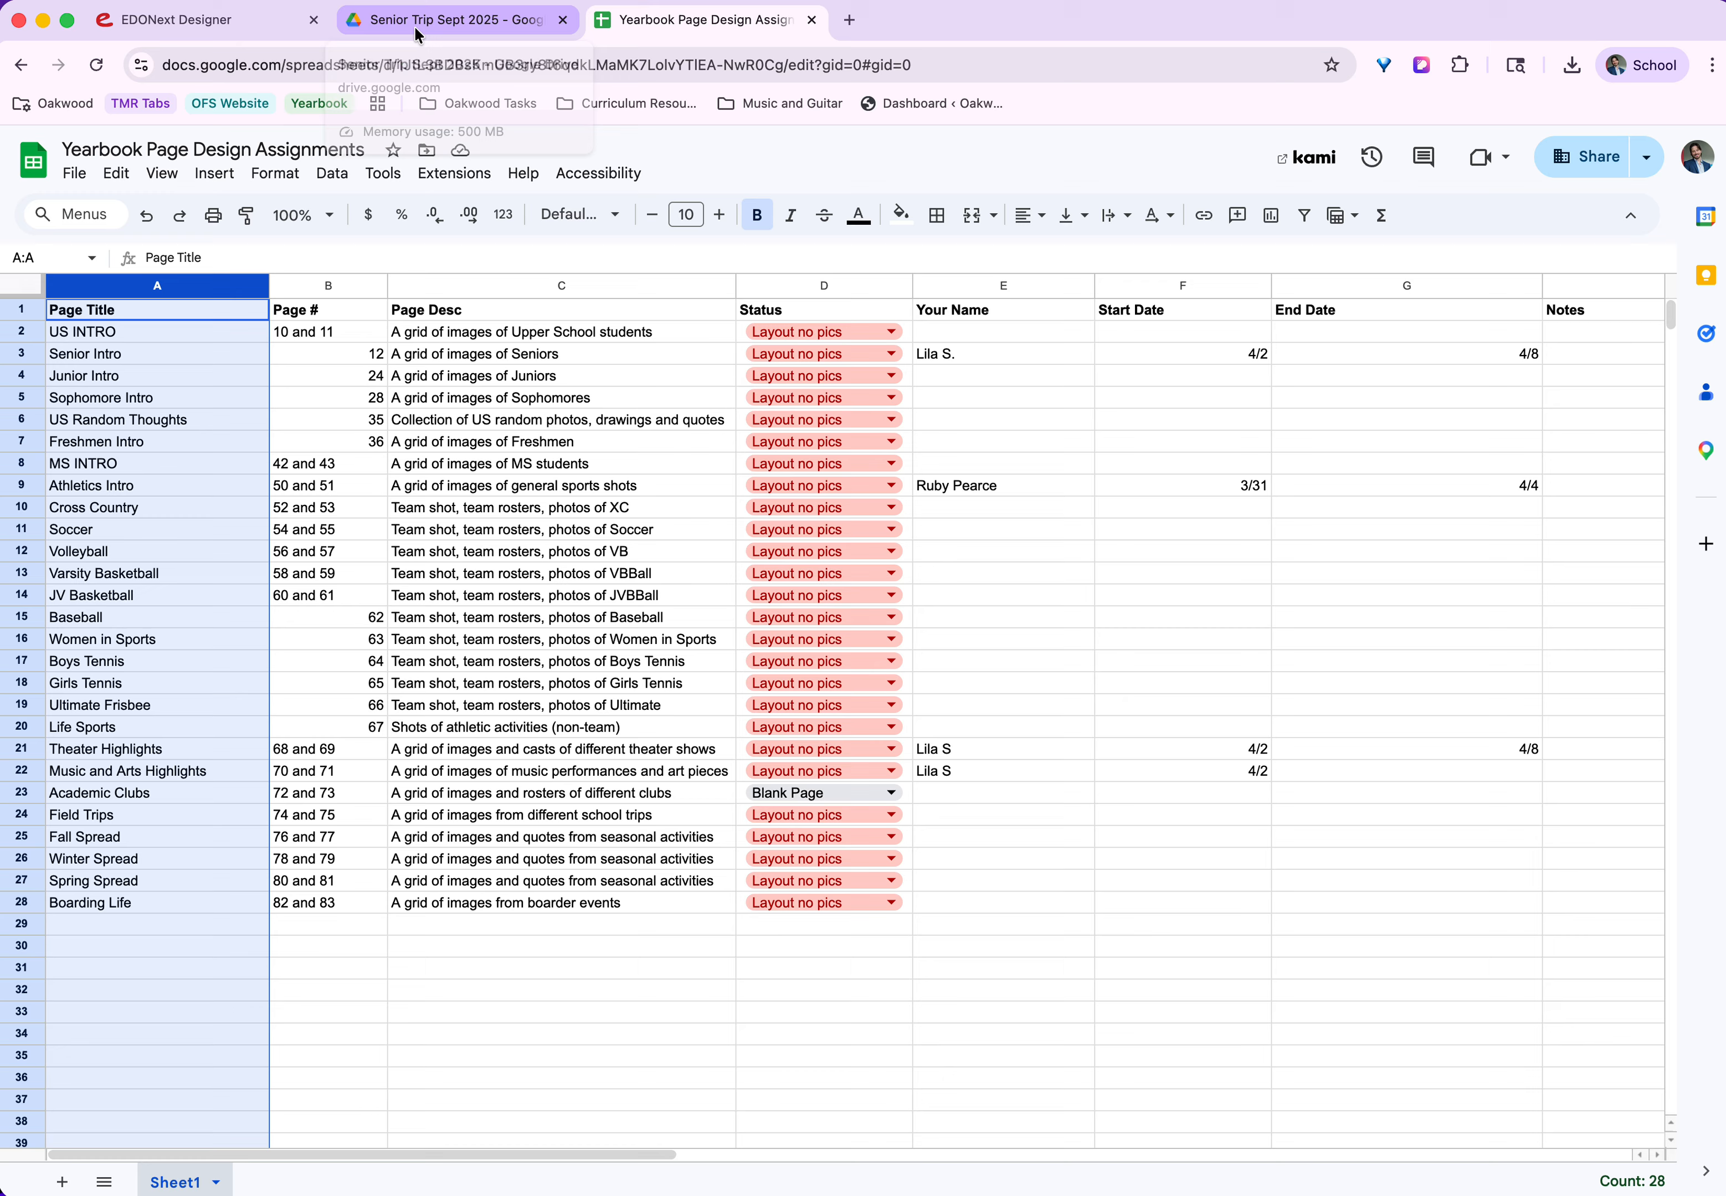
{"action": "left_click", "coordinate": [205, 23]}
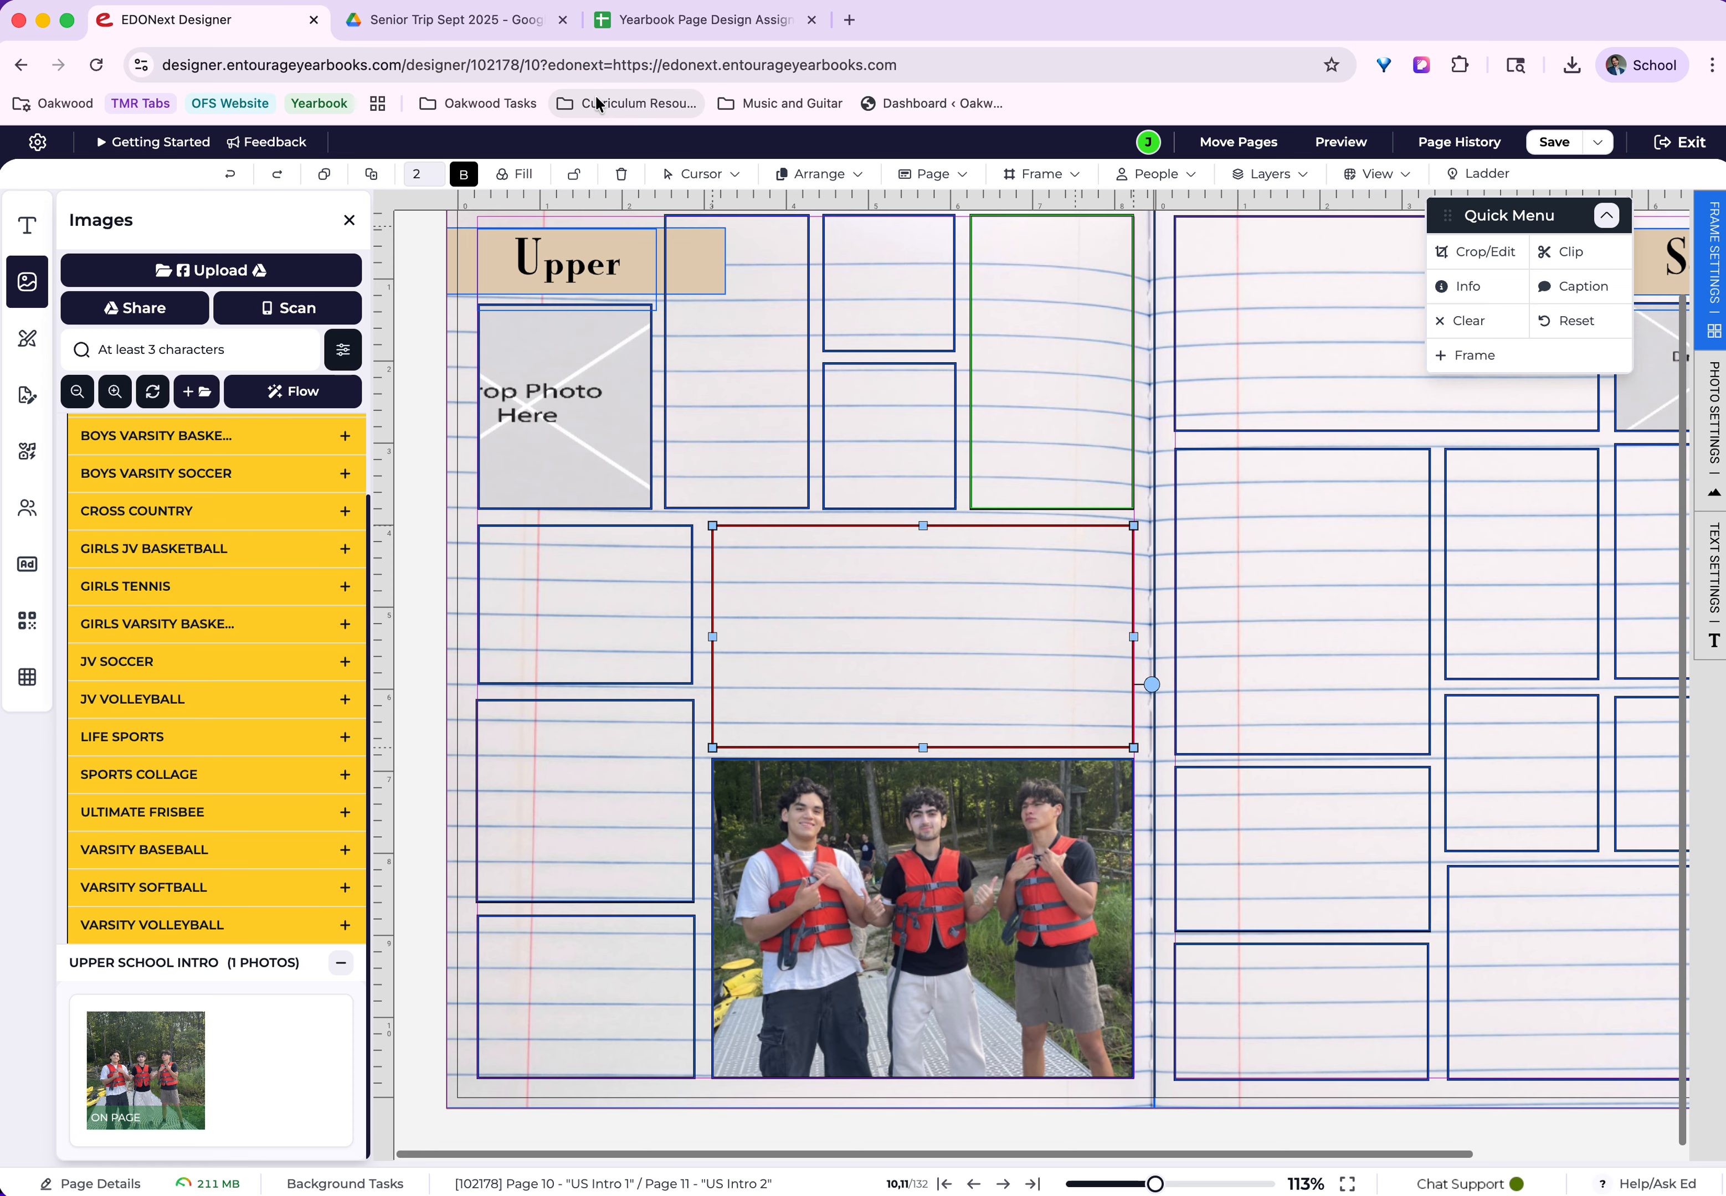
{"action": "left_click", "coordinate": [1150, 252]}
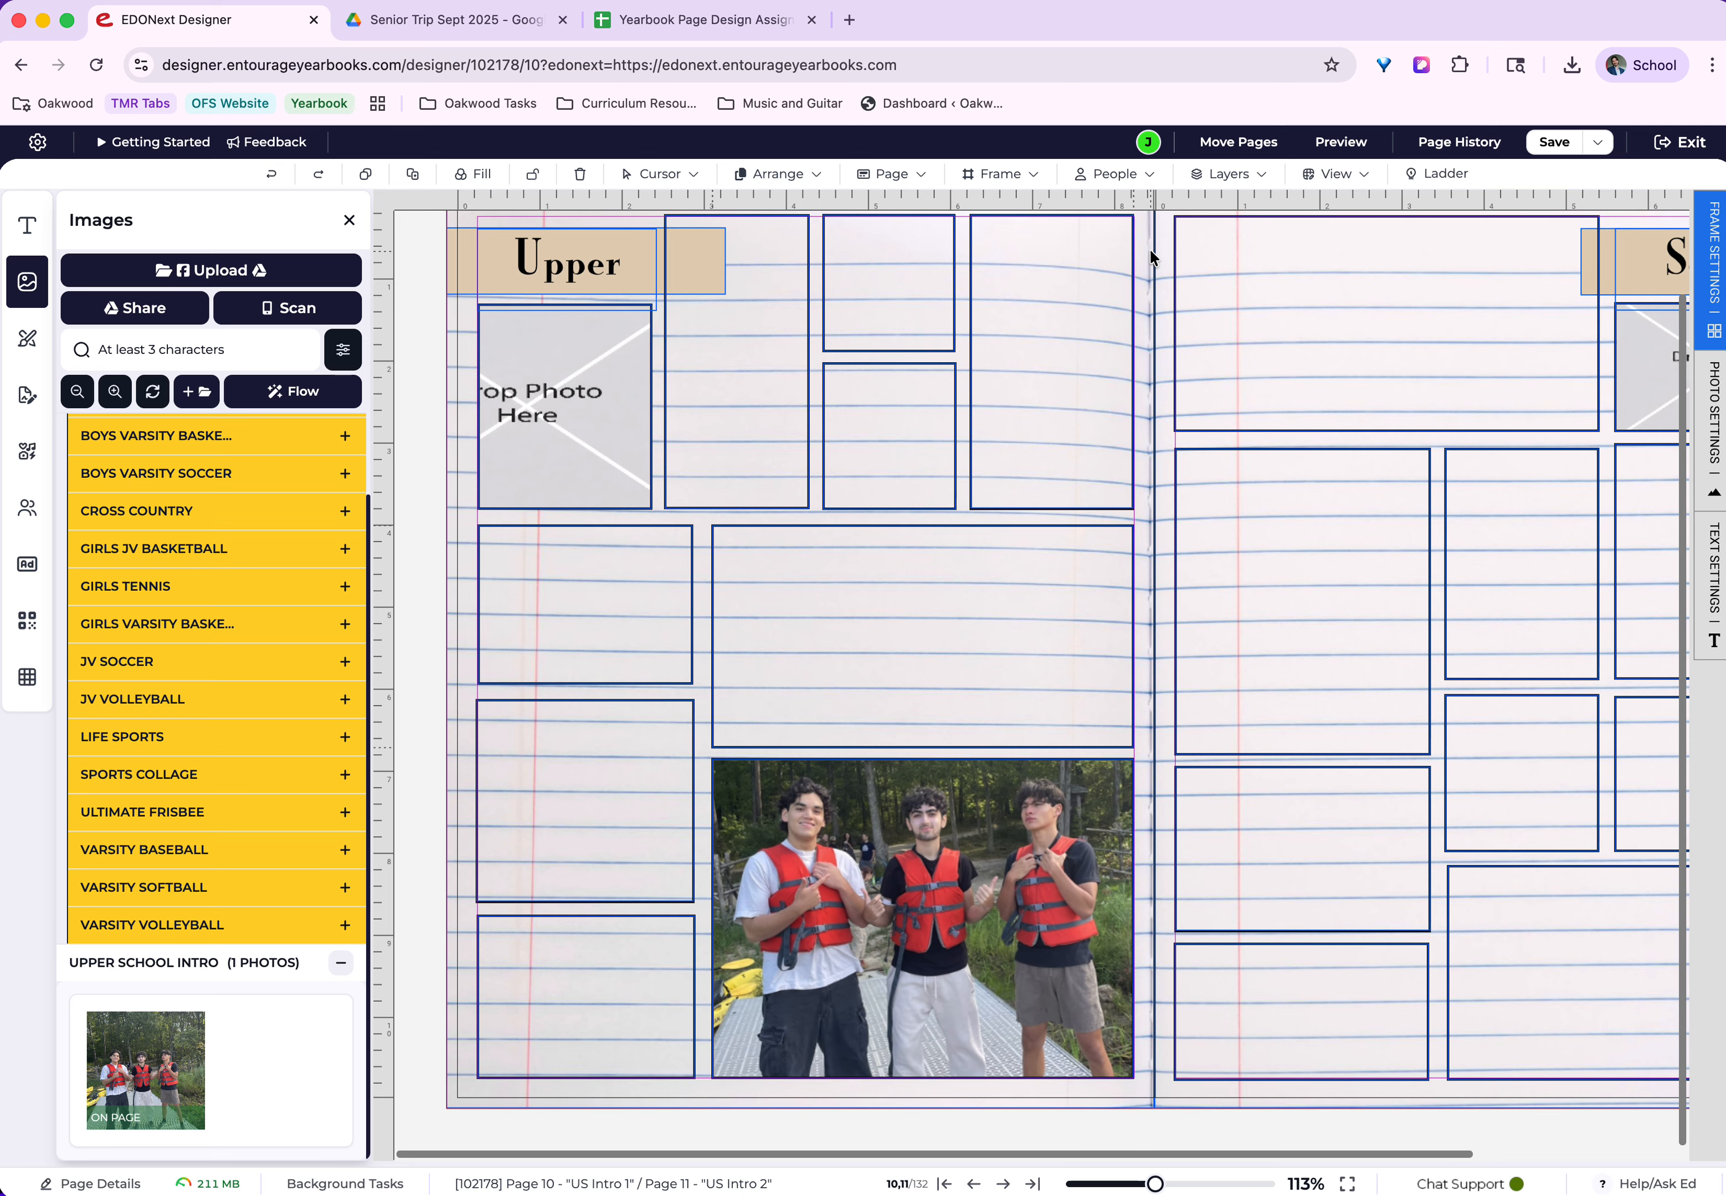